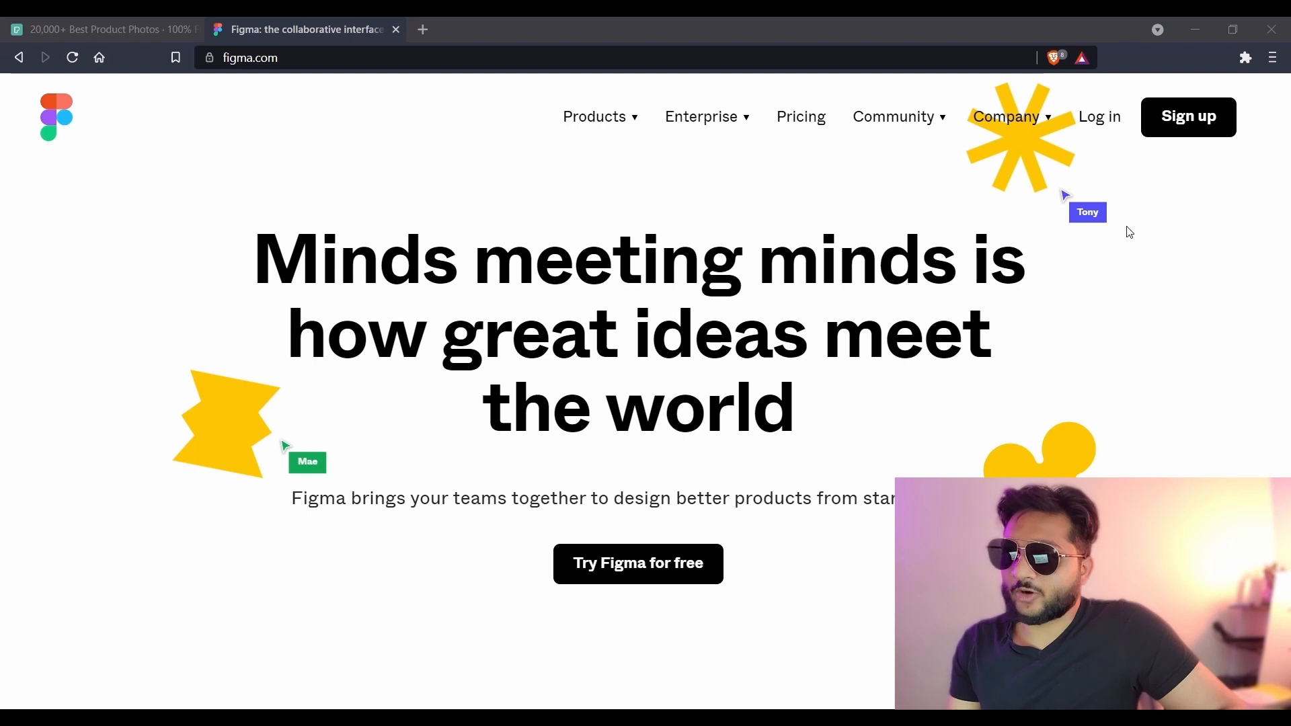
- Switch the browser to the Pexels tab showing the 'product' photo search results
{"action": "mouse_move", "coordinate": [598, 118]}
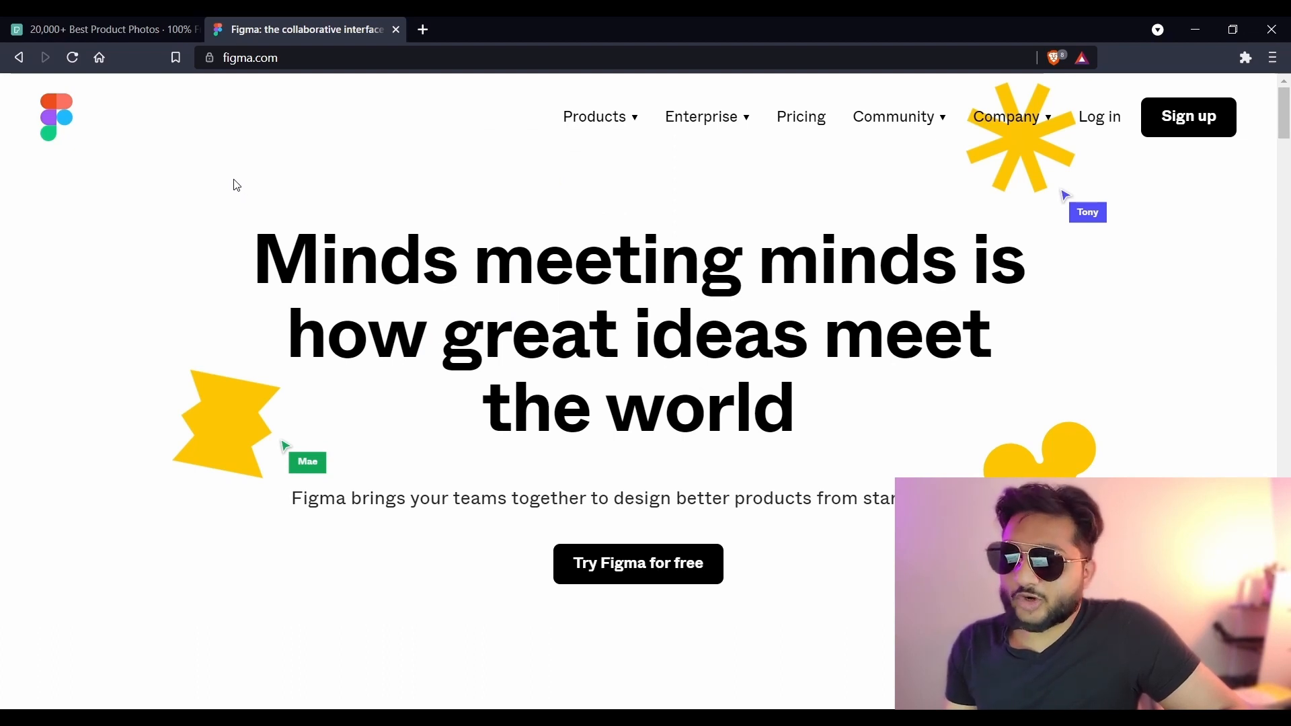
{"action": "left_click", "coordinate": [146, 44]}
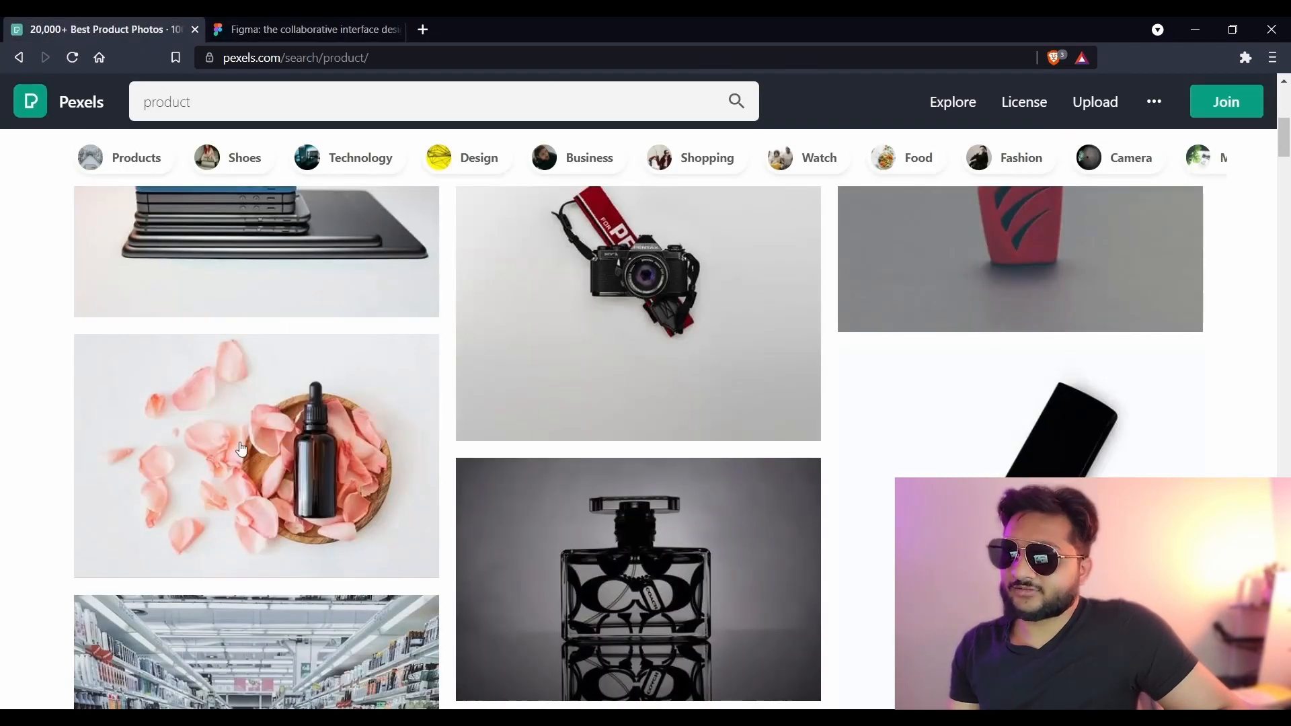
- Open the rose-petal cosmetic bottle photo on Pexels and browse its similar photos
{"action": "scroll", "coordinate": [216, 337], "scroll_direction": "down", "scroll_amount": 3}
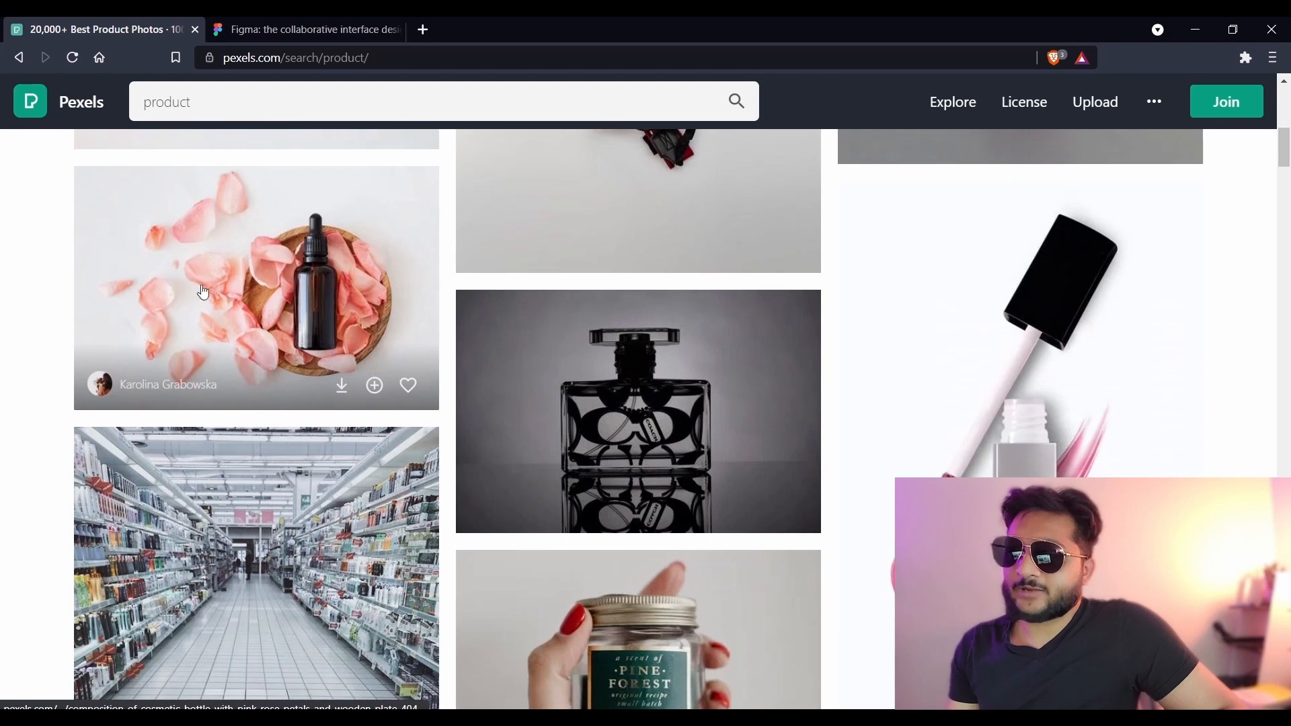
{"action": "left_click", "coordinate": [230, 281]}
{"action": "scroll", "coordinate": [476, 346], "scroll_direction": "down", "scroll_amount": 10}
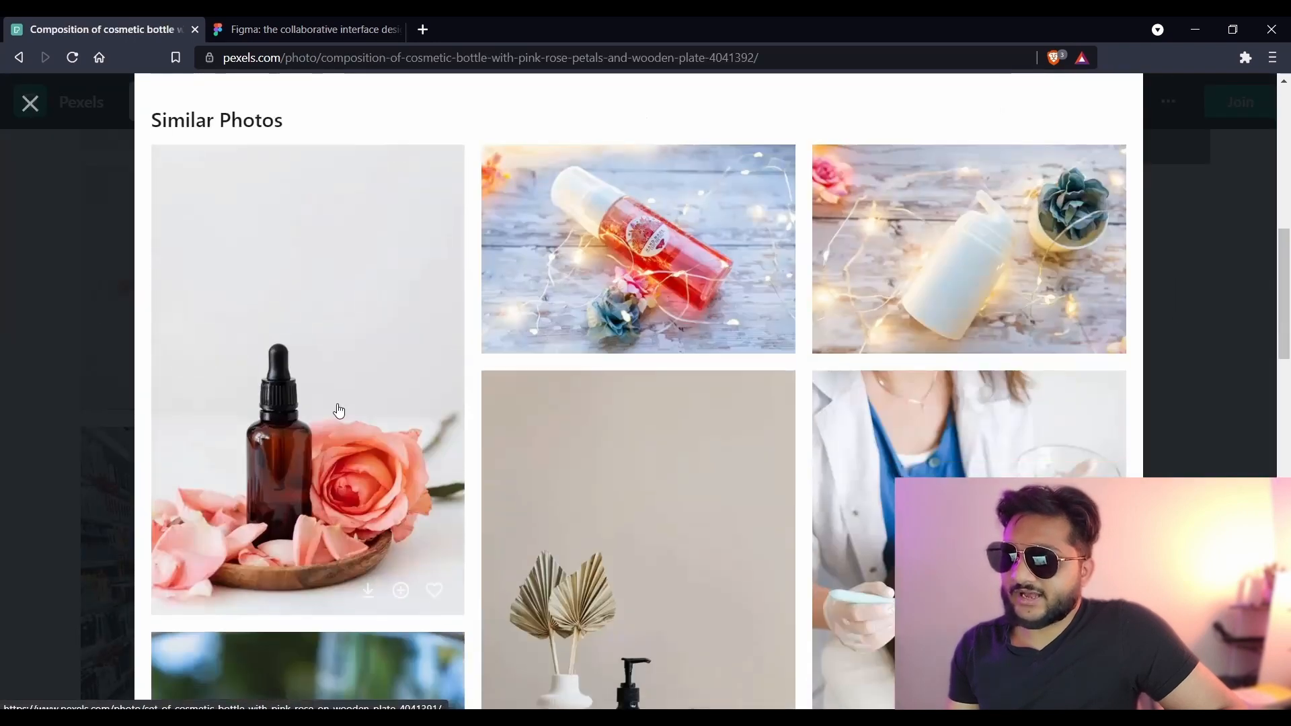
{"action": "scroll", "coordinate": [309, 398], "scroll_direction": "up", "scroll_amount": 10}
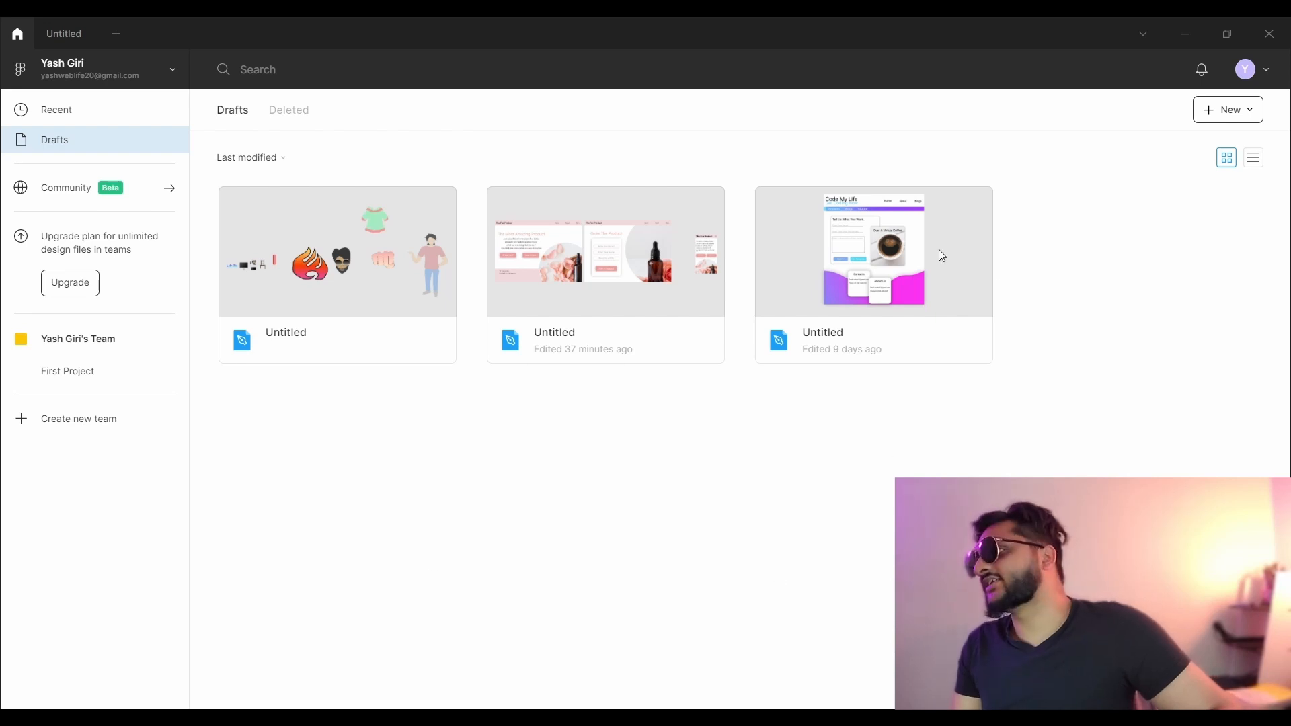
- Create a new blank Figma design file from the Drafts page
{"action": "left_click", "coordinate": [1240, 107]}
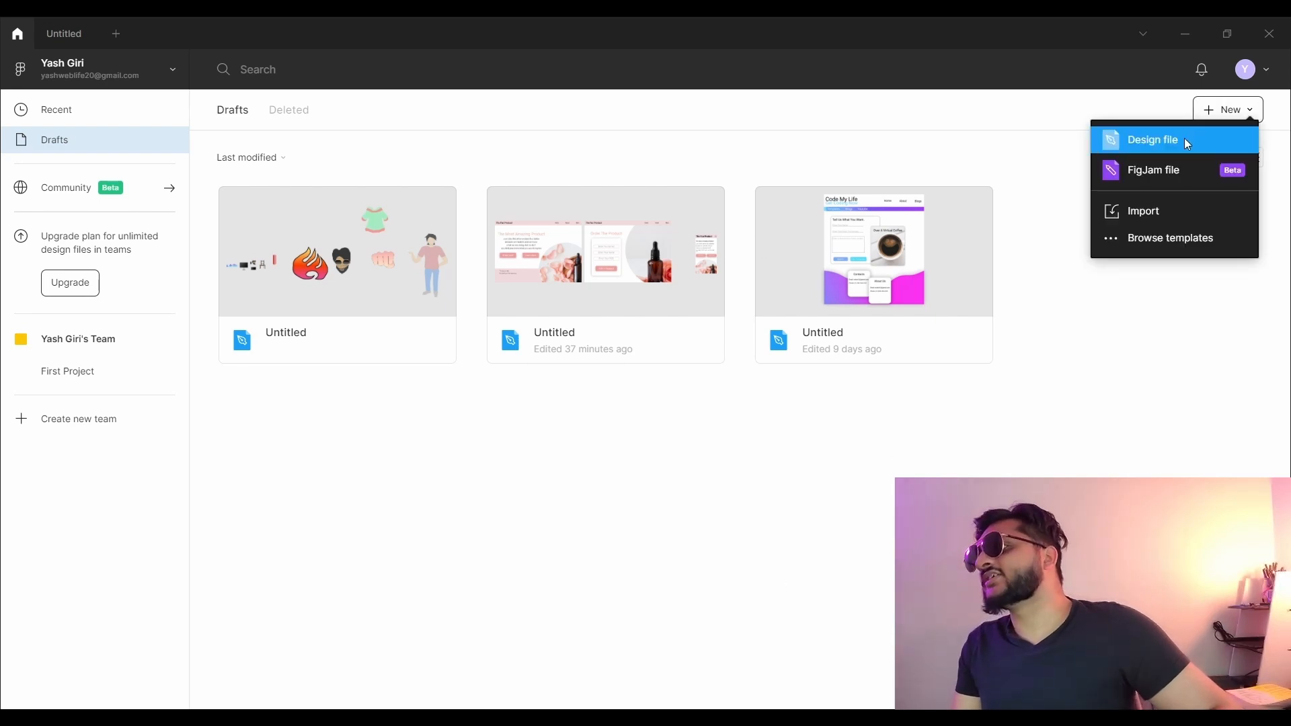
{"action": "left_click", "coordinate": [1184, 138]}
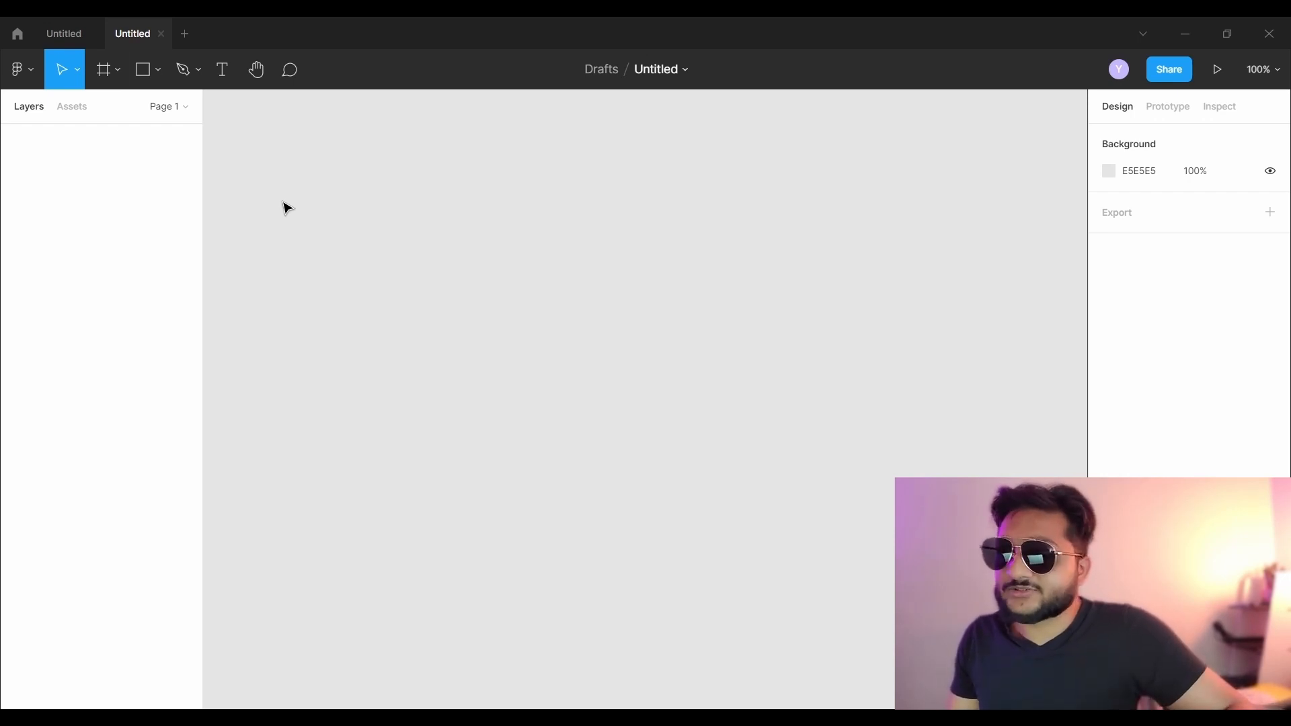
- Add a 1440×1024 Desktop frame, 'Desktop - 1', from the Frame tool's Desktop presets
{"action": "left_click", "coordinate": [114, 76]}
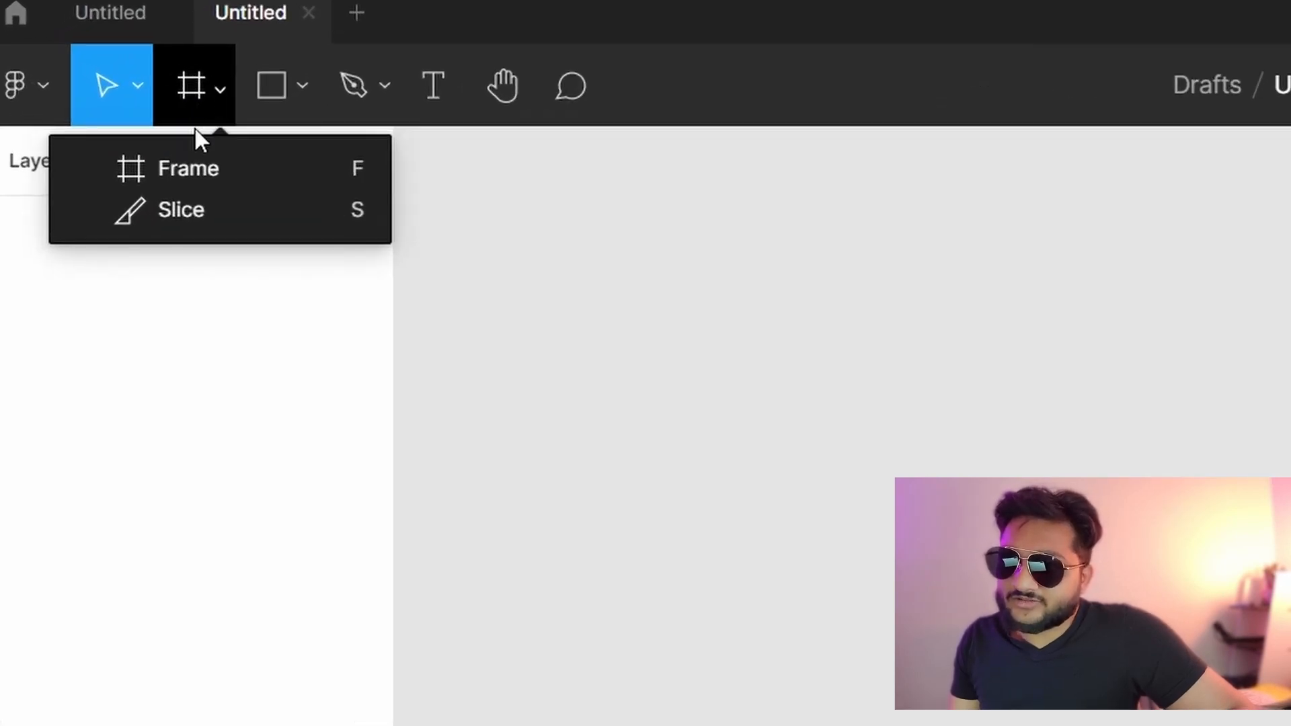
{"action": "left_click", "coordinate": [198, 168]}
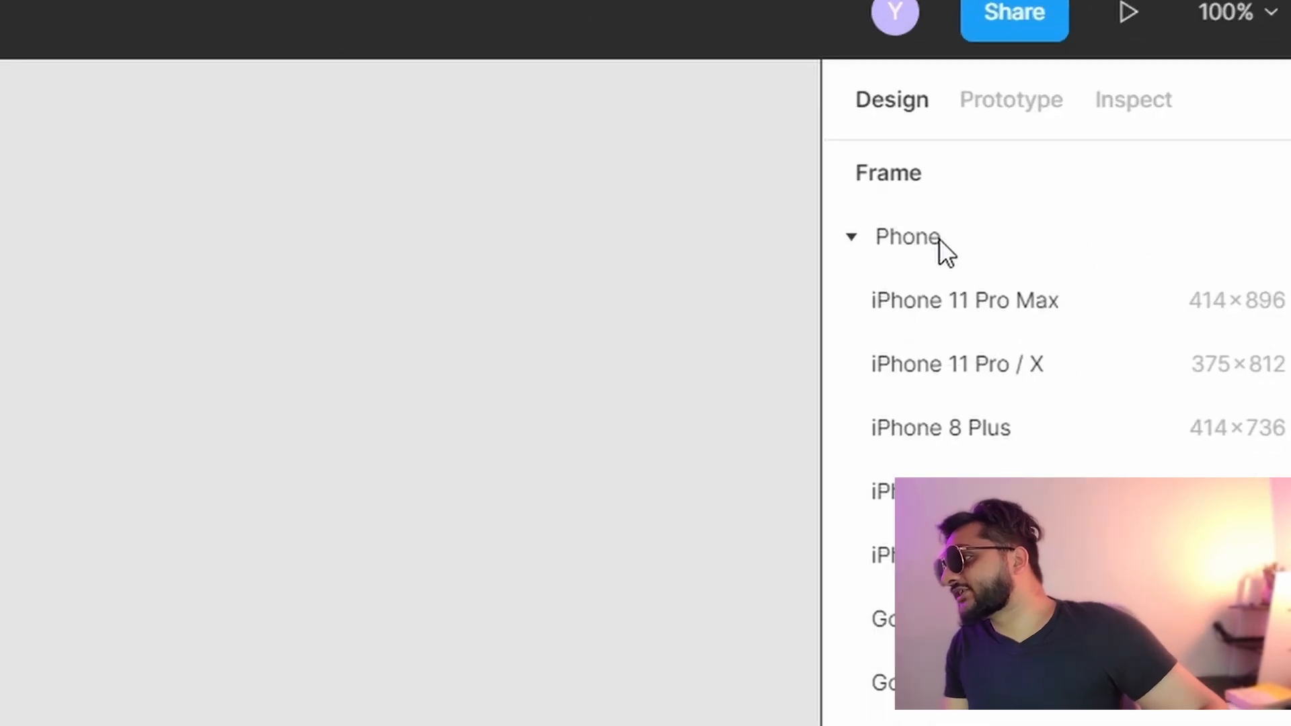
{"action": "left_click", "coordinate": [1134, 166]}
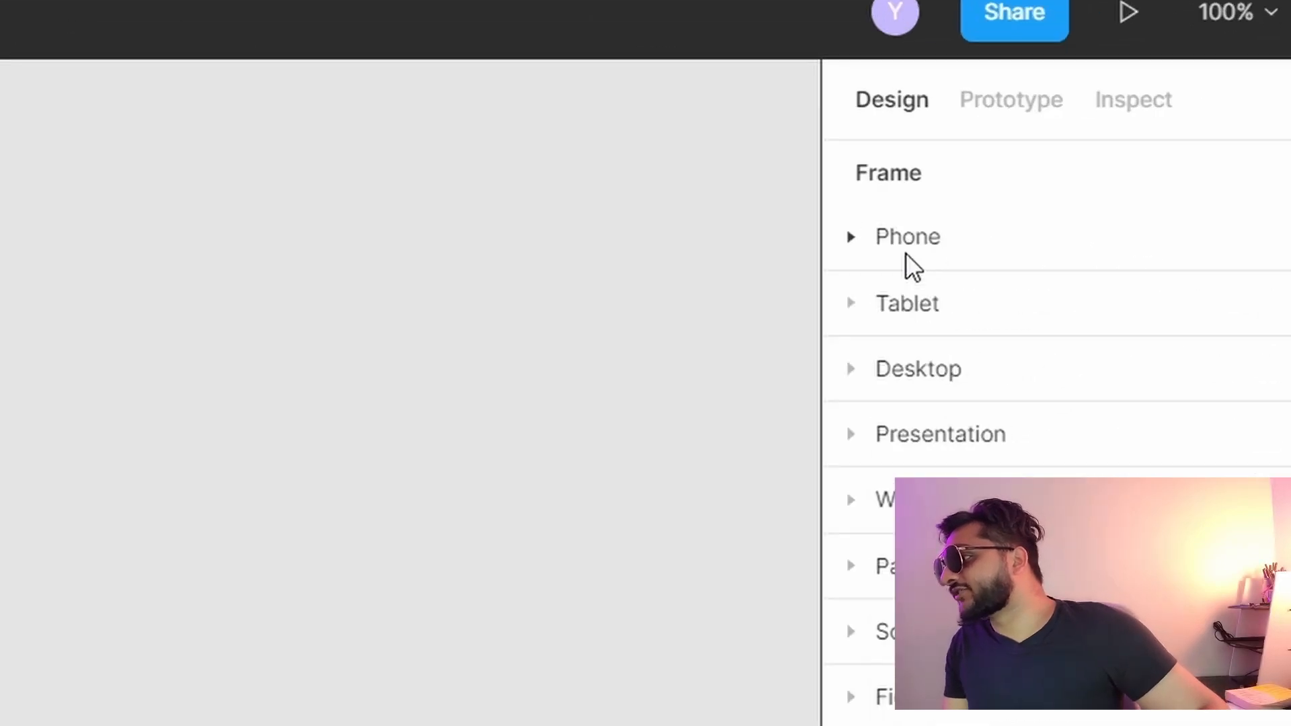
{"action": "left_click", "coordinate": [881, 367]}
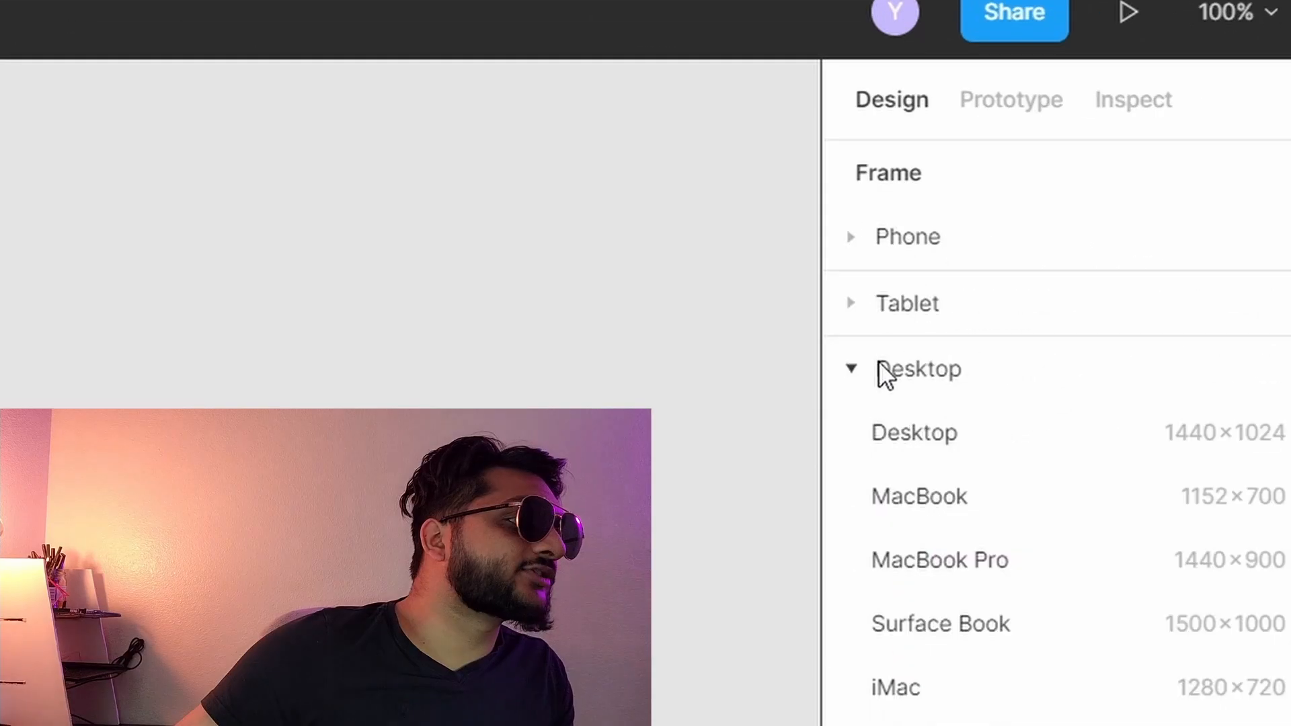
{"action": "left_click", "coordinate": [889, 432]}
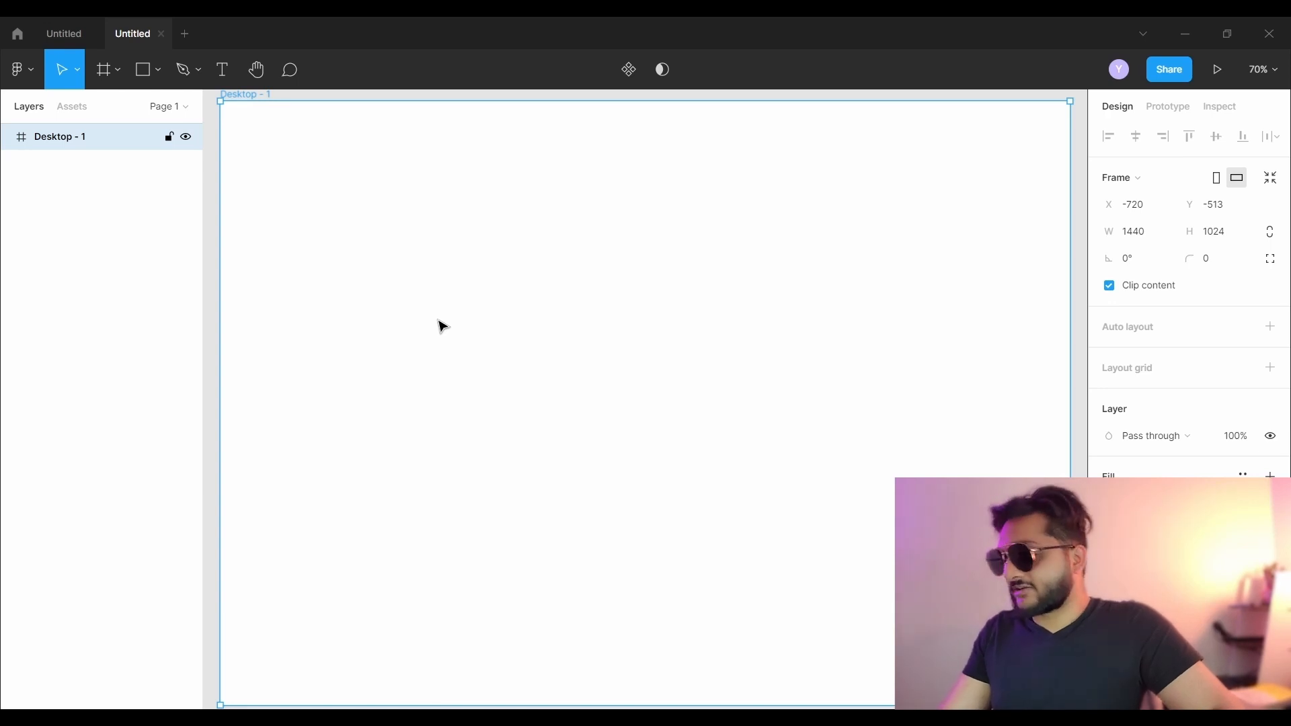
{"action": "key", "text": "ctrl+minus"}
{"action": "key", "text": "ctrl+minus"}
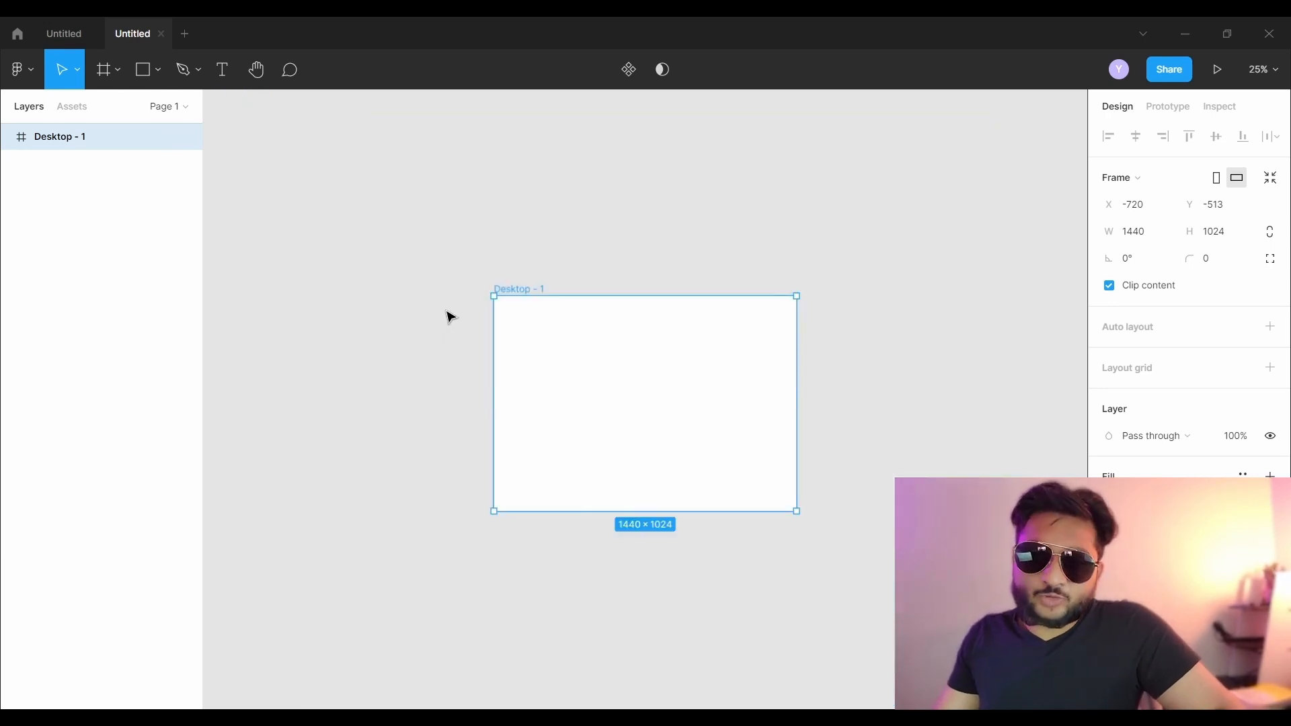
{"action": "key", "text": "ctrl+plus"}
{"action": "key", "text": "ctrl+plus"}
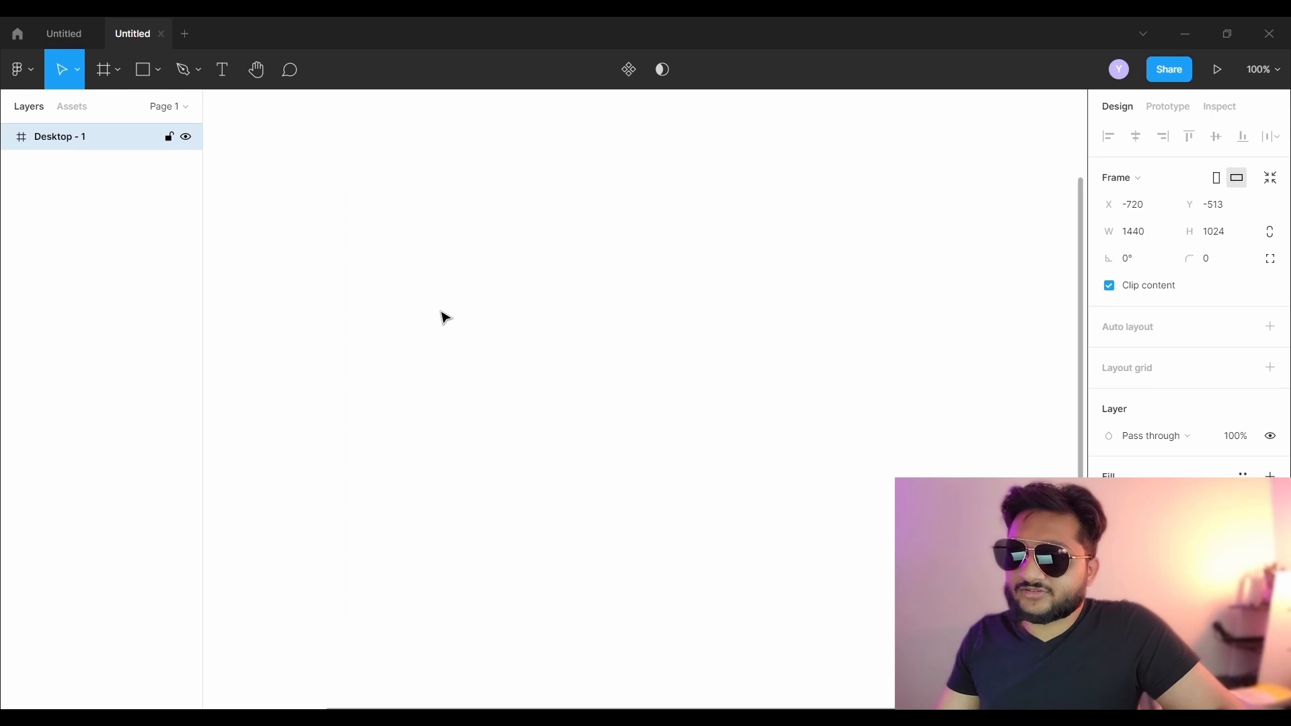
{"action": "key", "text": "ctrl+minus"}
{"action": "key", "text": "ctrl+minus"}
{"action": "key", "text": "ctrl+plus"}
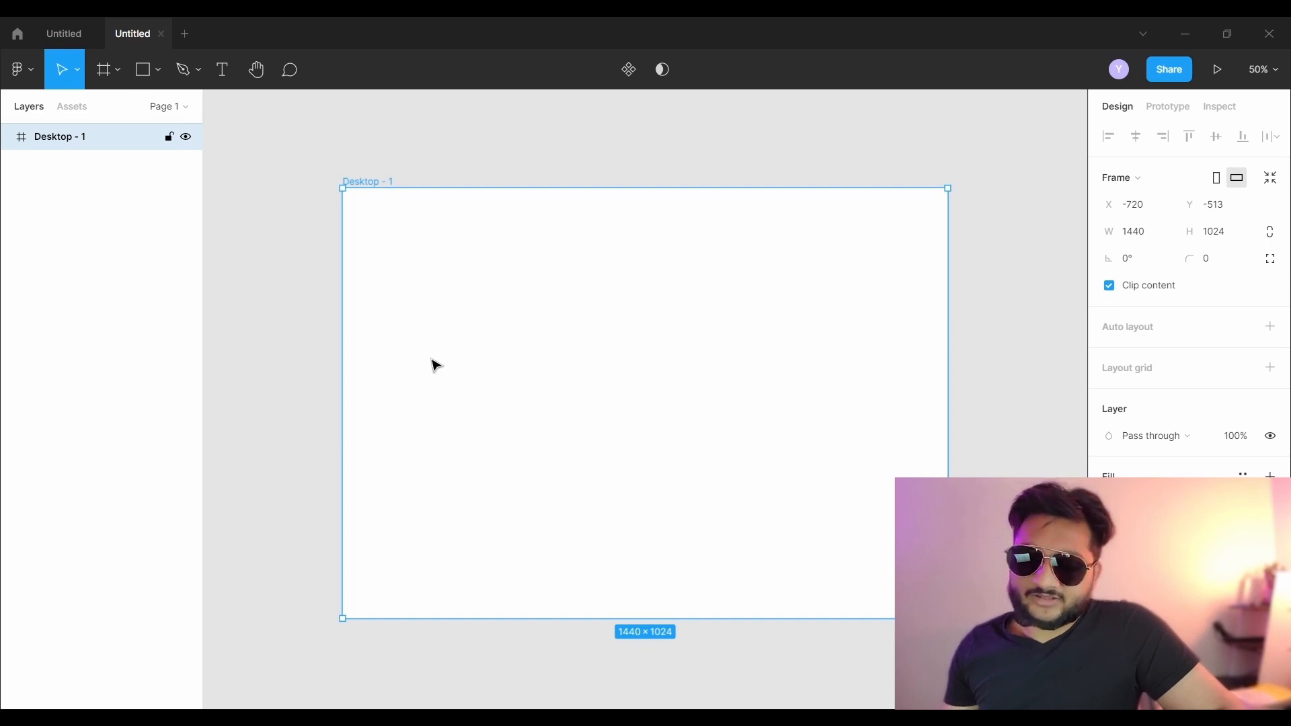
{"action": "scroll", "coordinate": [436, 365], "scroll_direction": "up", "scroll_amount": 5}
{"action": "scroll", "coordinate": [436, 365], "scroll_direction": "down", "scroll_amount": 7}
{"action": "scroll", "coordinate": [435, 365], "scroll_direction": "up", "scroll_amount": 5}
{"action": "scroll", "coordinate": [502, 356], "scroll_direction": "down", "scroll_amount": 1}
{"action": "scroll", "coordinate": [501, 354], "scroll_direction": "down", "scroll_amount": 1}
{"action": "scroll", "coordinate": [498, 350], "scroll_direction": "up", "scroll_amount": 3}
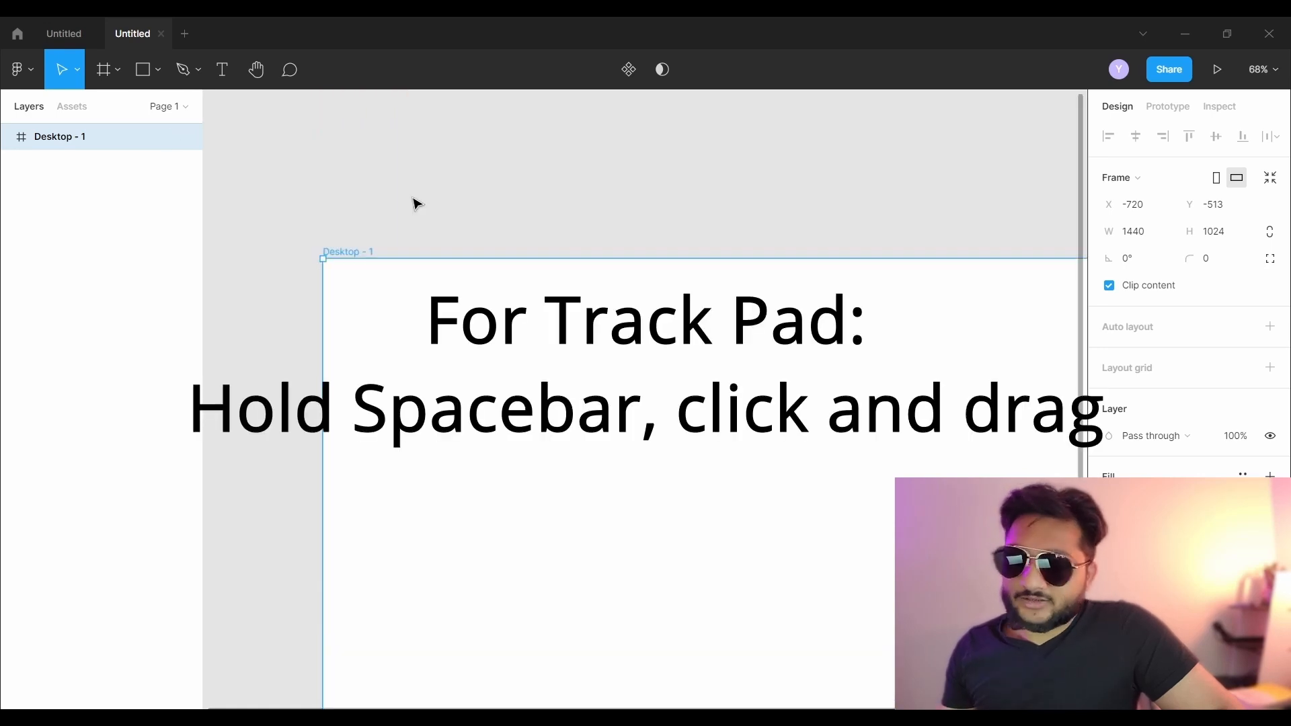
{"action": "left_click_drag", "start_coordinate": [441, 199], "coordinate": [250, 85]}
{"action": "left_click_drag", "start_coordinate": [684, 394], "coordinate": [854, 352]}
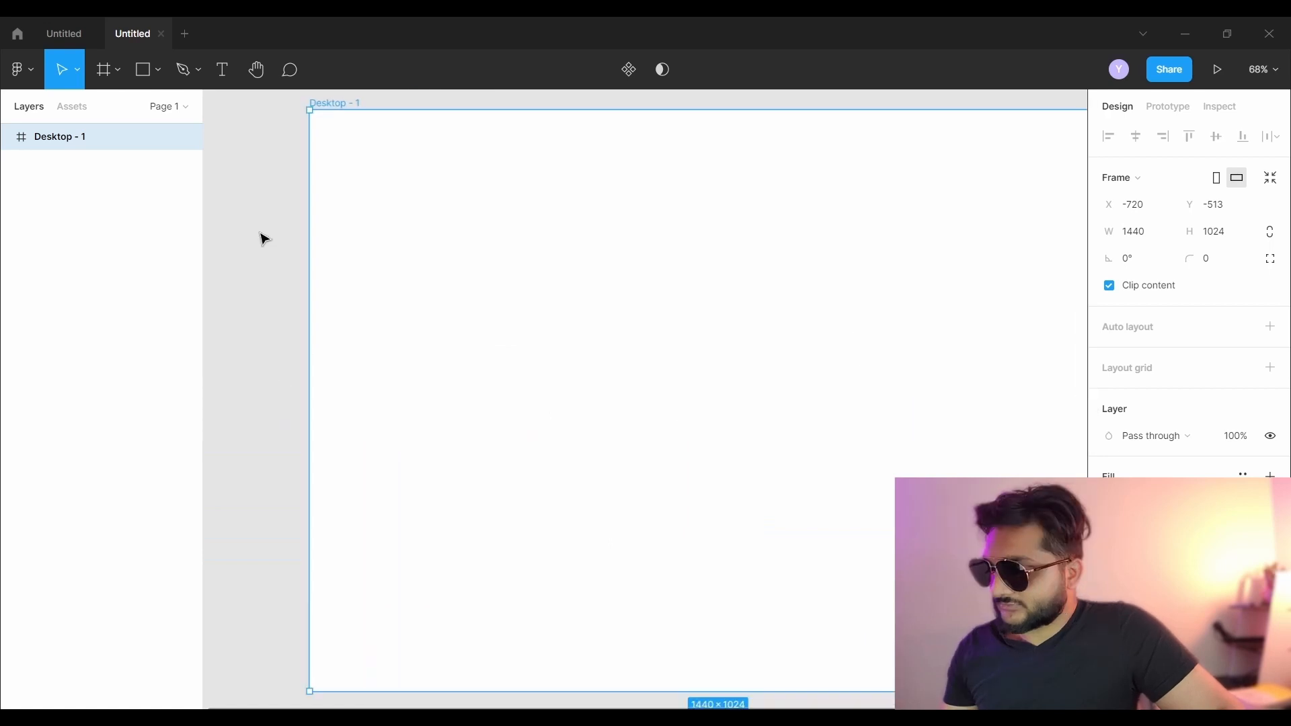
{"action": "scroll", "coordinate": [261, 236], "scroll_direction": "down", "scroll_amount": 2}
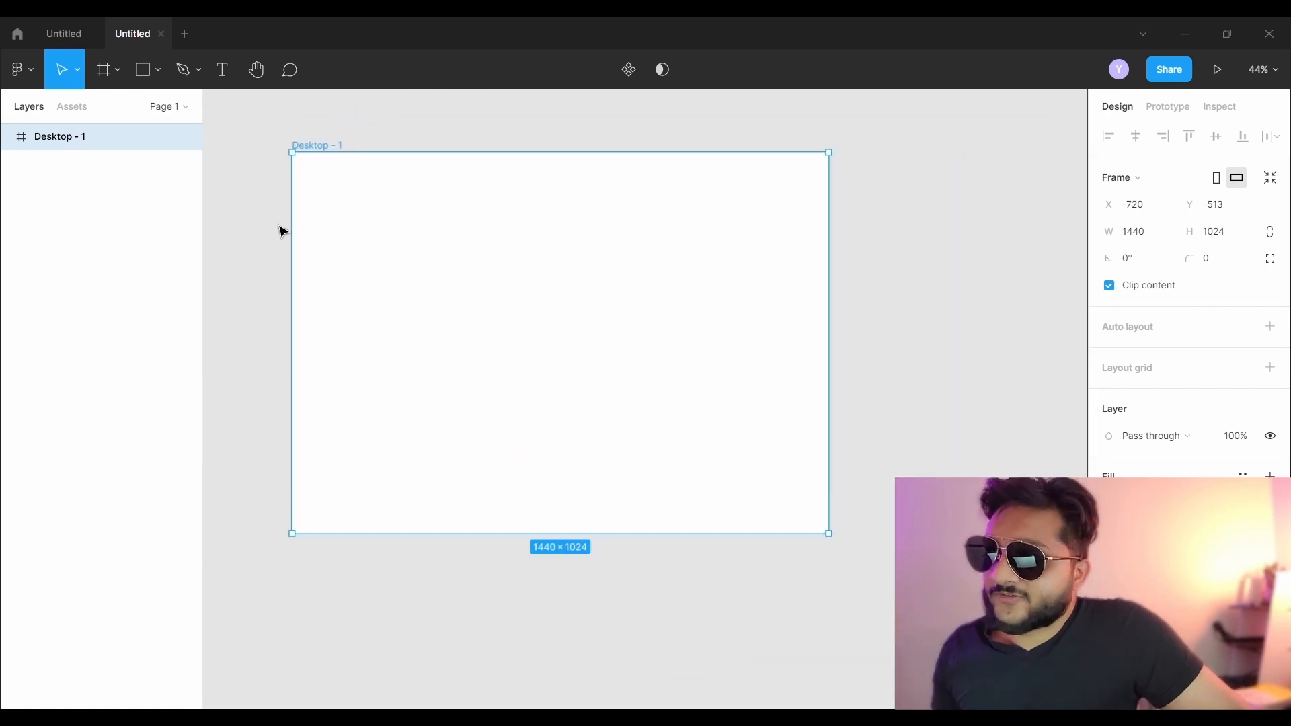
{"action": "left_click", "coordinate": [262, 181]}
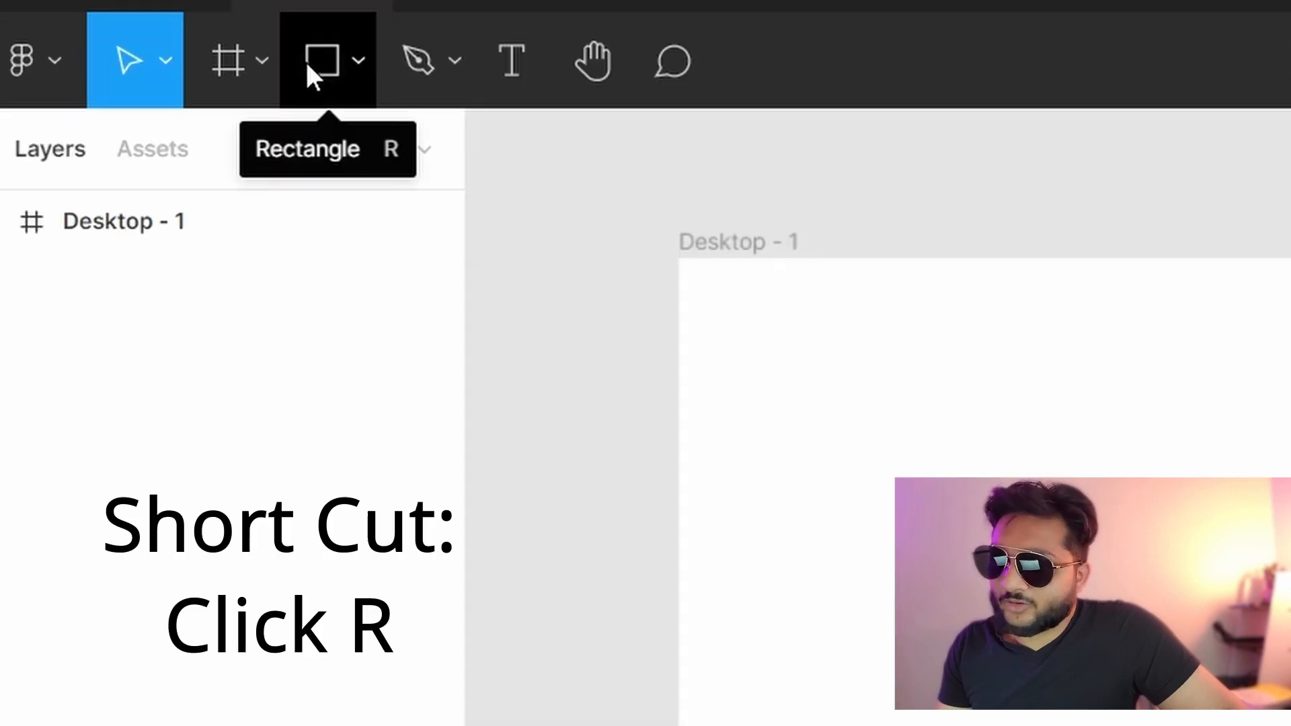
- Draw a 1440×109 header rectangle along the frame's top edge at X 0, Y 0
{"action": "left_click", "coordinate": [320, 66]}
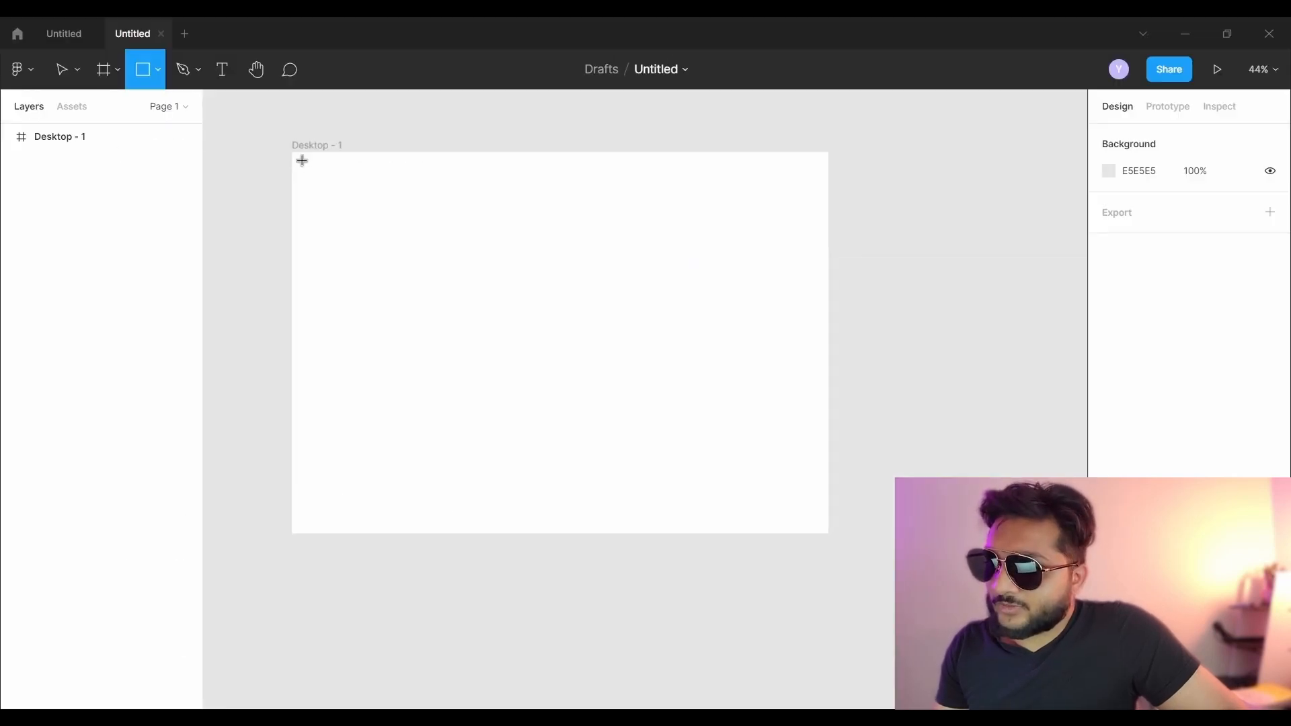
{"action": "mouse_move", "coordinate": [303, 161]}
{"action": "left_mouse_down"}
{"action": "mouse_move", "coordinate": [683, 267]}
{"action": "mouse_move", "coordinate": [791, 253]}
{"action": "left_mouse_up"}
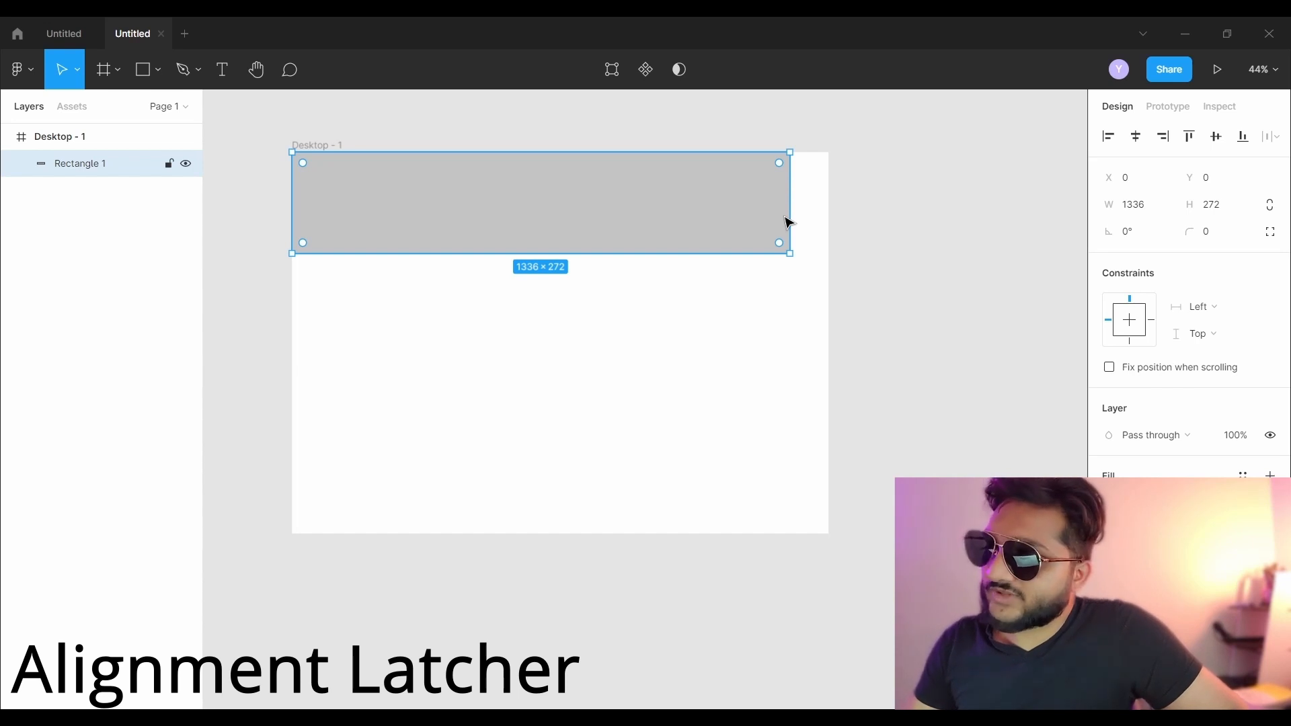
{"action": "left_click_drag", "start_coordinate": [790, 216], "coordinate": [825, 213]}
{"action": "left_click_drag", "start_coordinate": [651, 253], "coordinate": [645, 194]}
{"action": "left_click", "coordinate": [447, 228]}
{"action": "left_click_drag", "start_coordinate": [365, 180], "coordinate": [391, 195]}
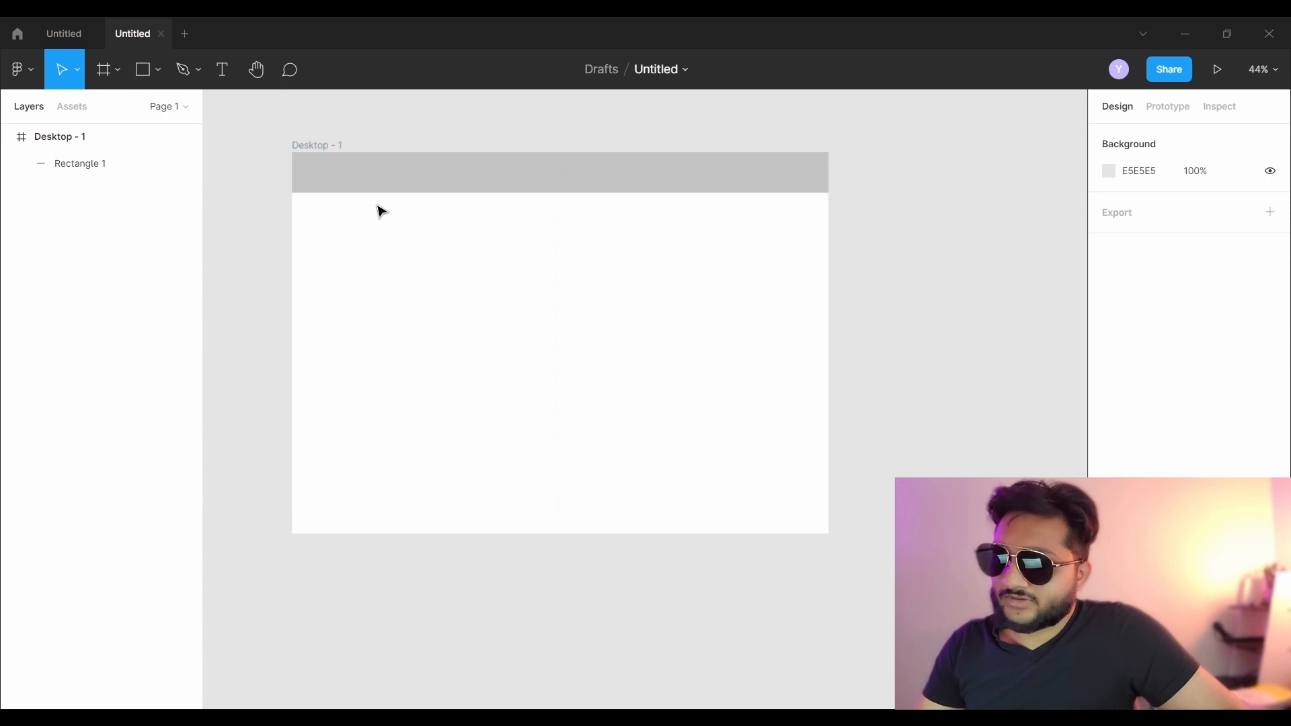
{"action": "left_click", "coordinate": [383, 191]}
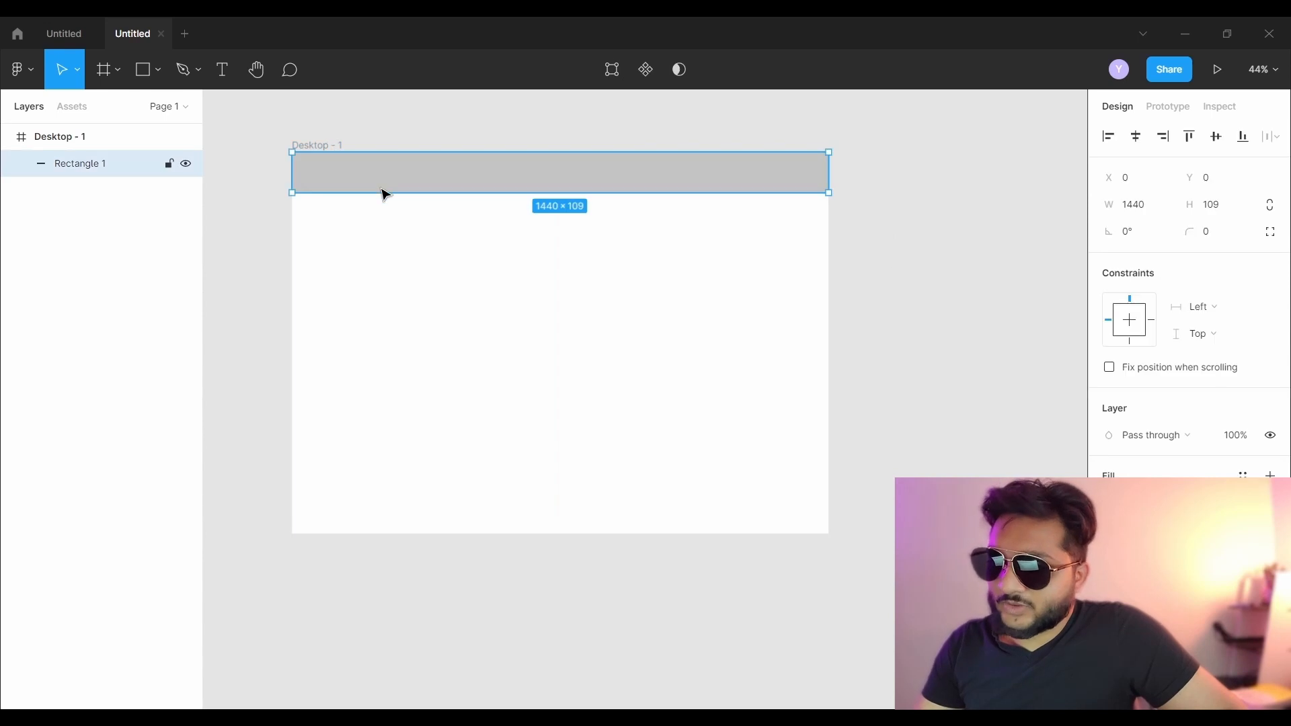
{"action": "left_click_drag", "start_coordinate": [381, 193], "coordinate": [380, 187]}
{"action": "left_click", "coordinate": [357, 121]}
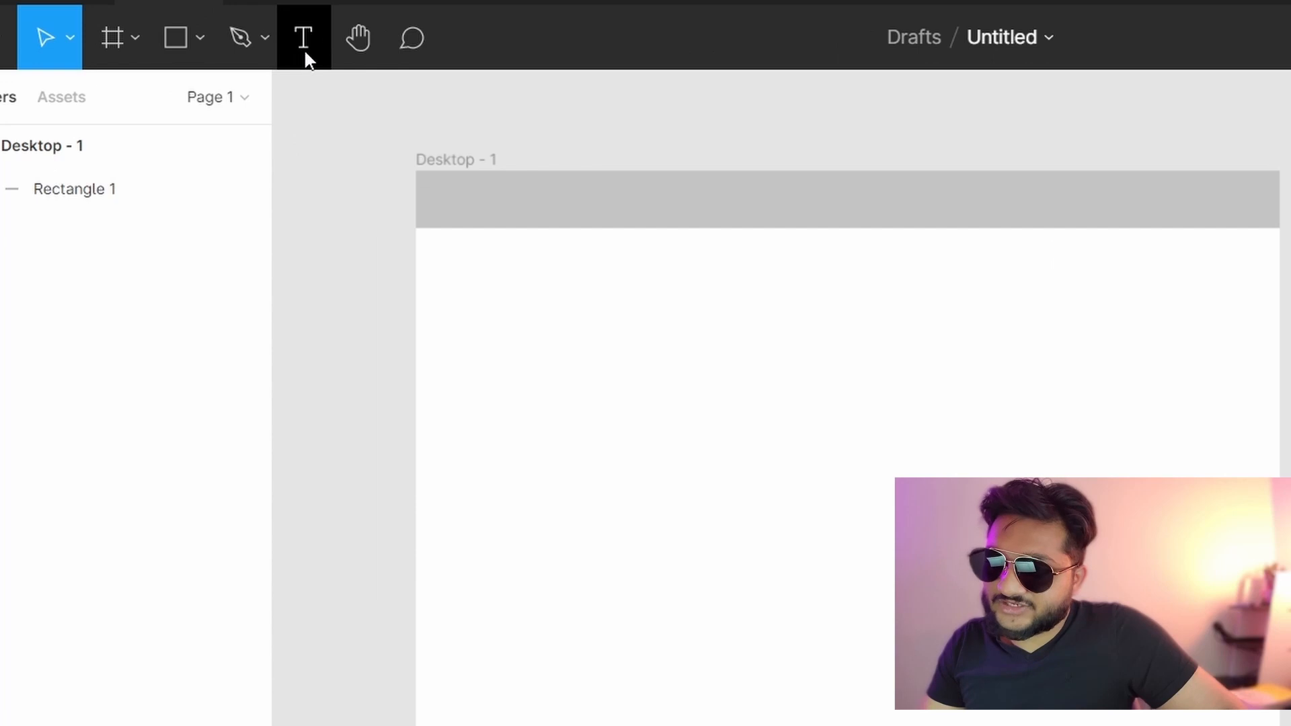
- Add the heading 'The Best Product' at font size 36 inside the header bar
{"action": "left_click", "coordinate": [301, 27]}
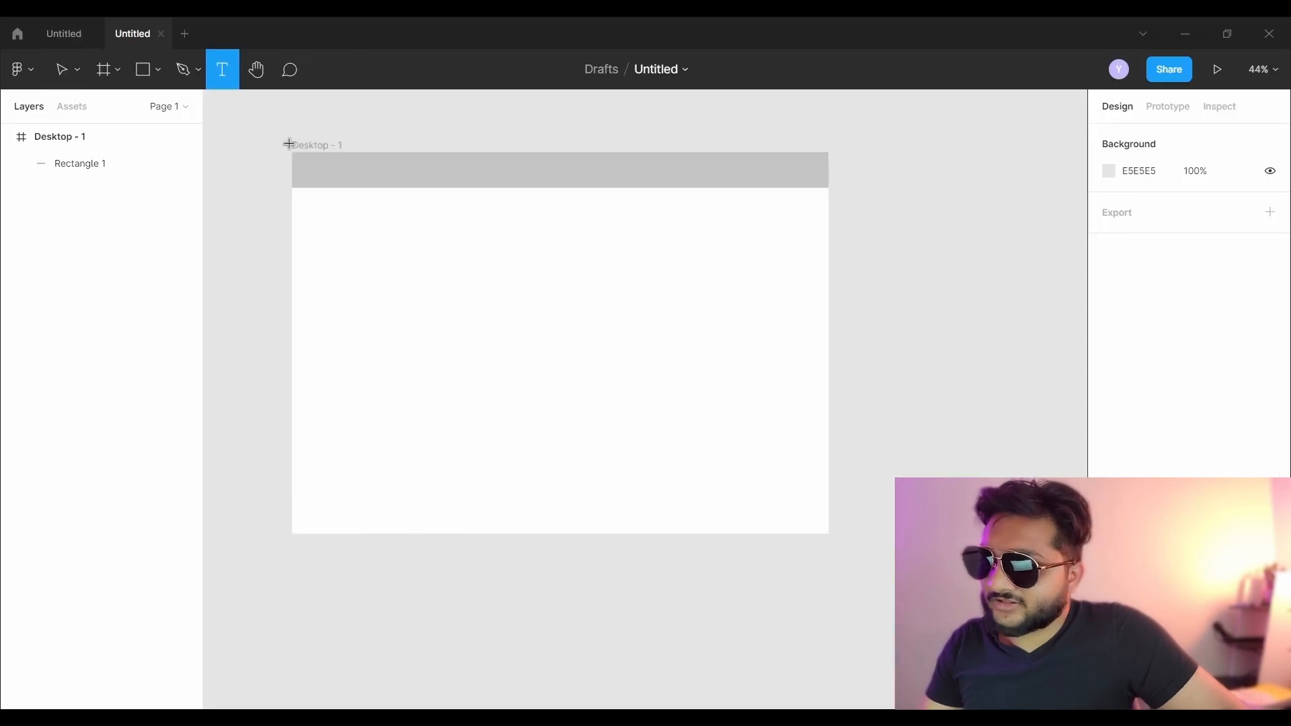
{"action": "left_click", "coordinate": [306, 168]}
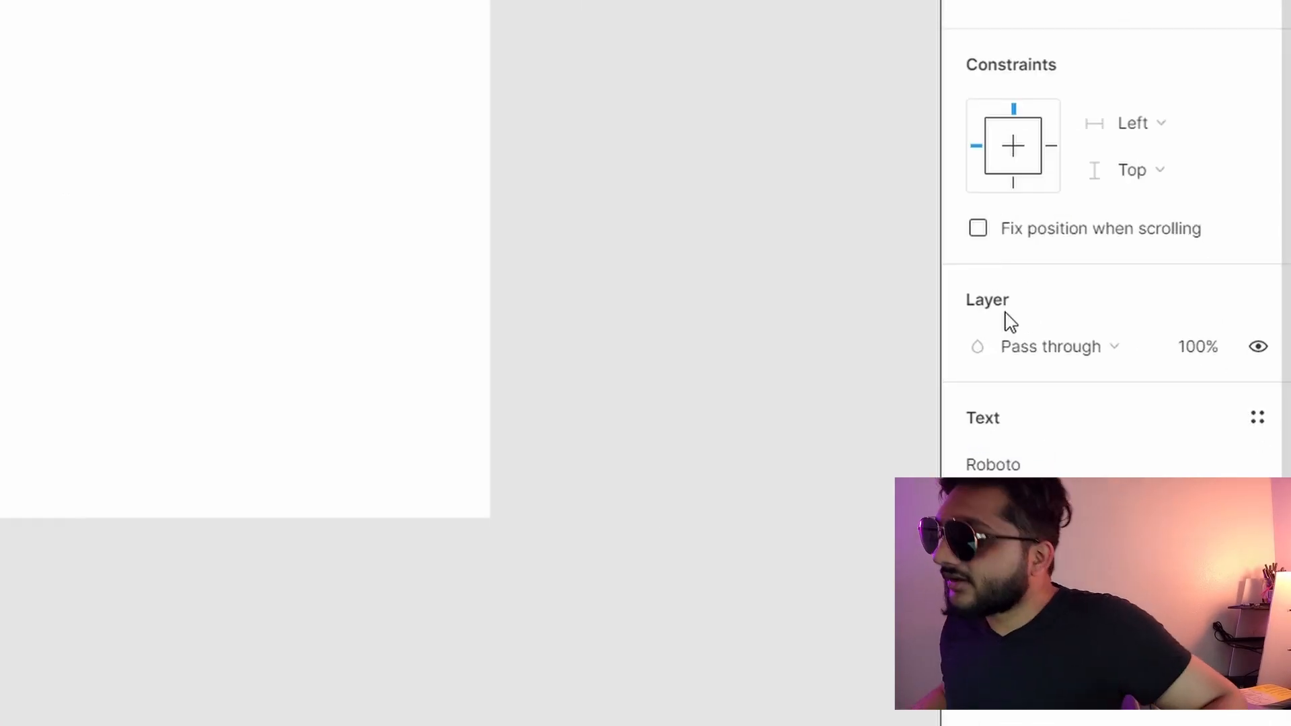
{"action": "scroll", "coordinate": [1022, 414], "scroll_direction": "down", "scroll_amount": 4}
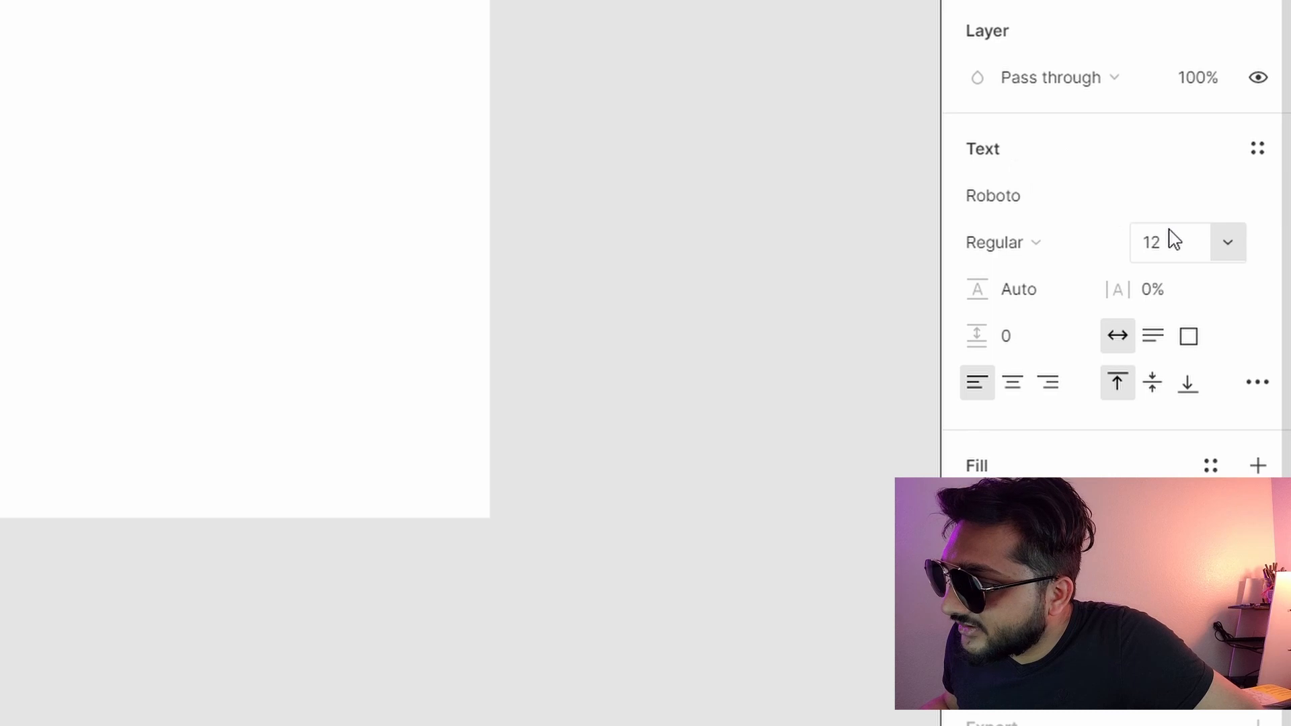
{"action": "left_click", "coordinate": [1228, 243]}
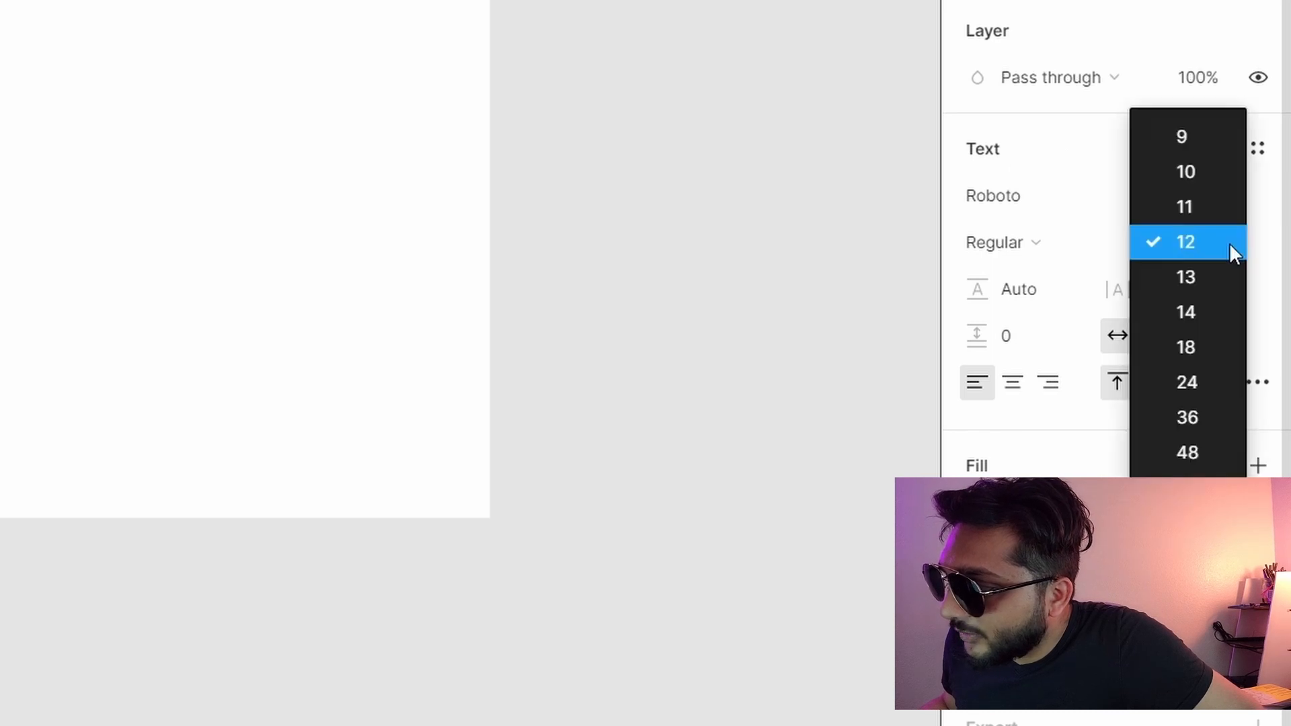
{"action": "left_click", "coordinate": [1199, 423]}
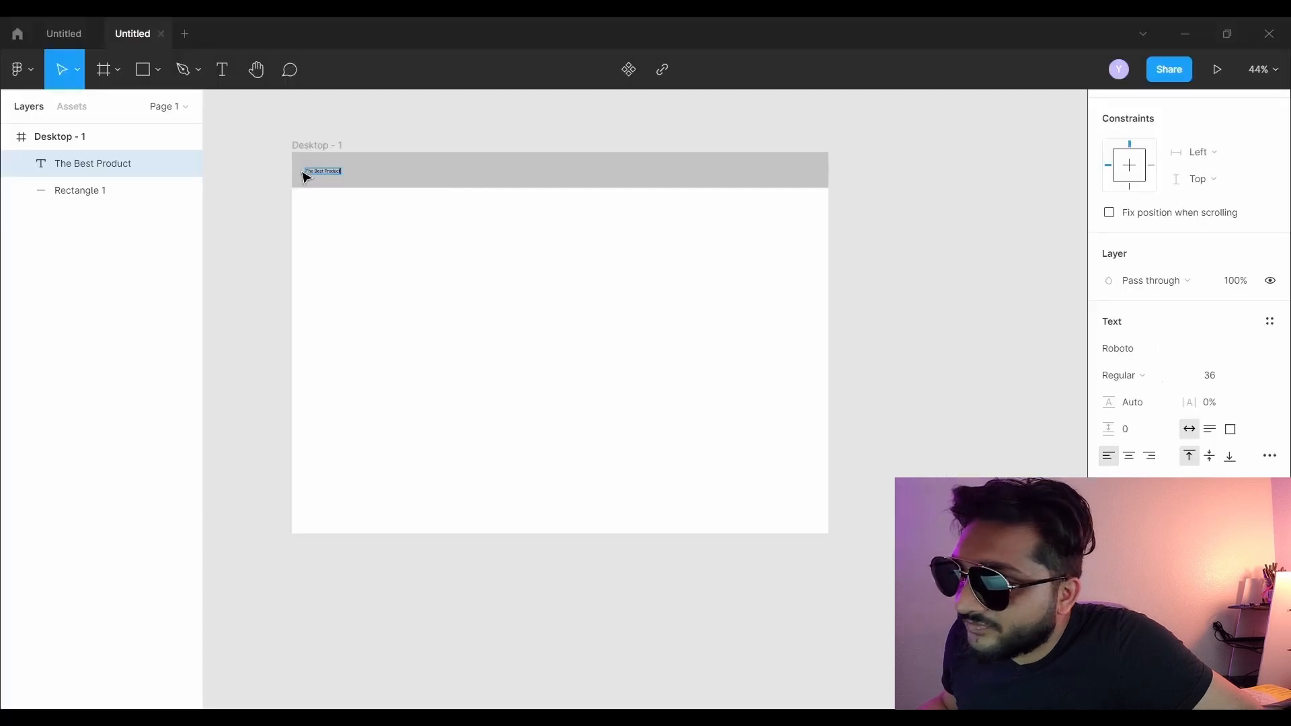
{"action": "key", "text": "Escape"}
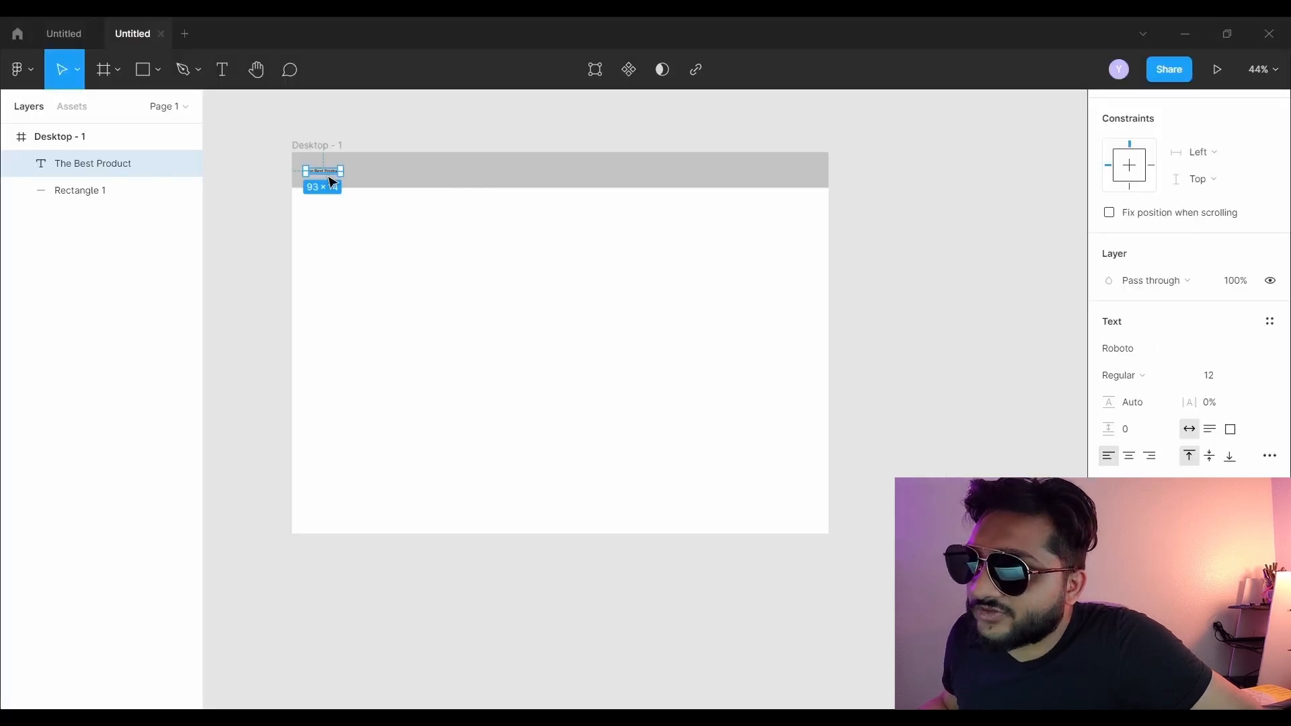
{"action": "double_click", "coordinate": [330, 170]}
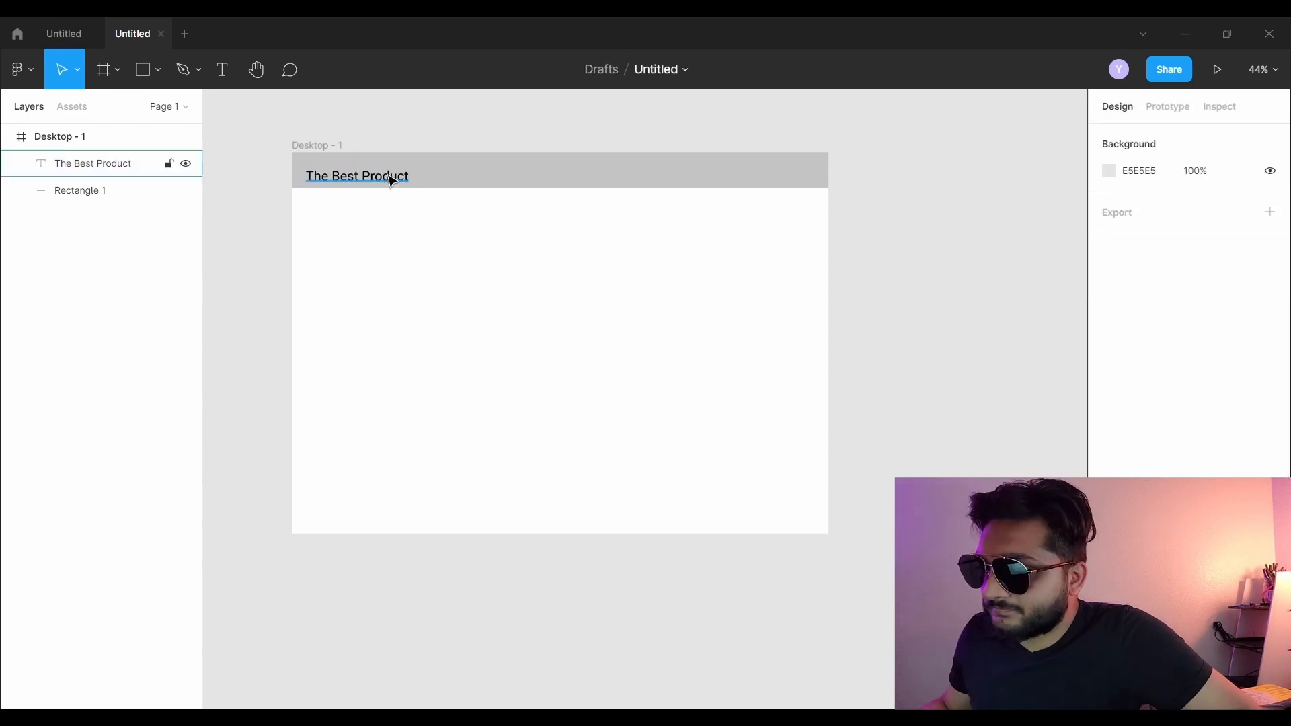
{"action": "left_click_drag", "start_coordinate": [392, 182], "coordinate": [387, 179]}
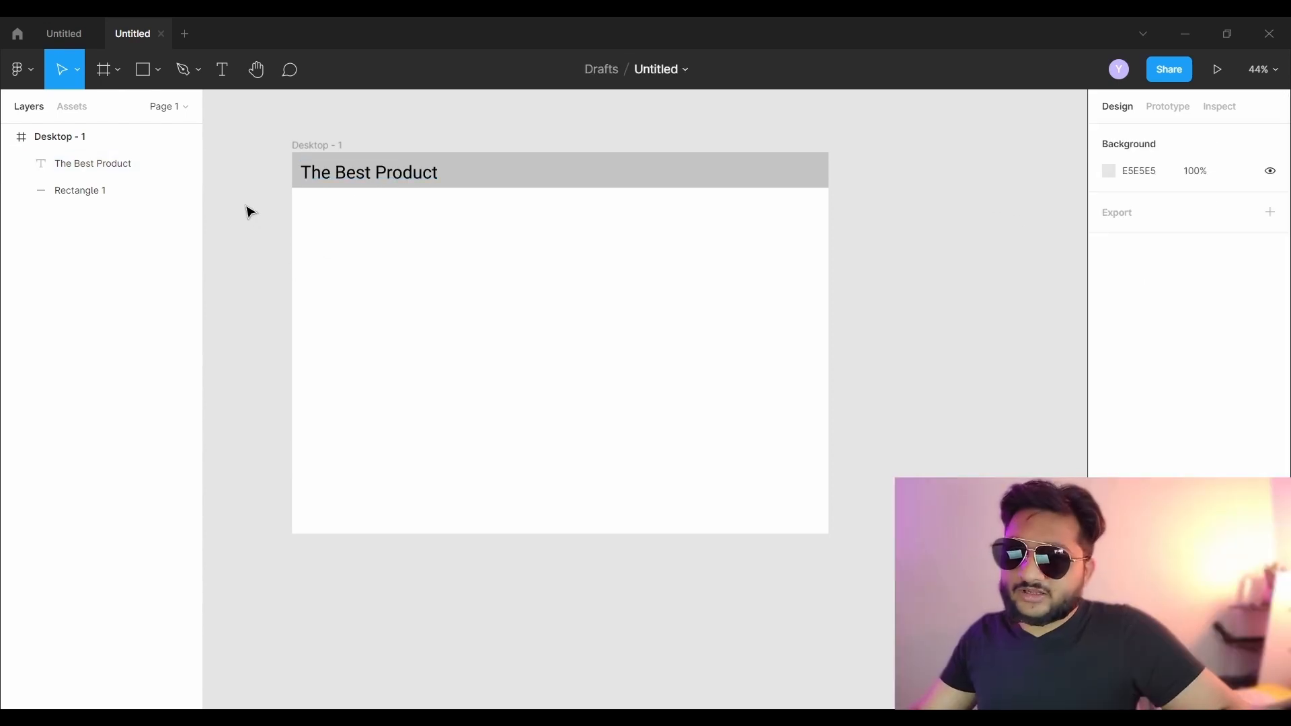
{"action": "left_click", "coordinate": [373, 176]}
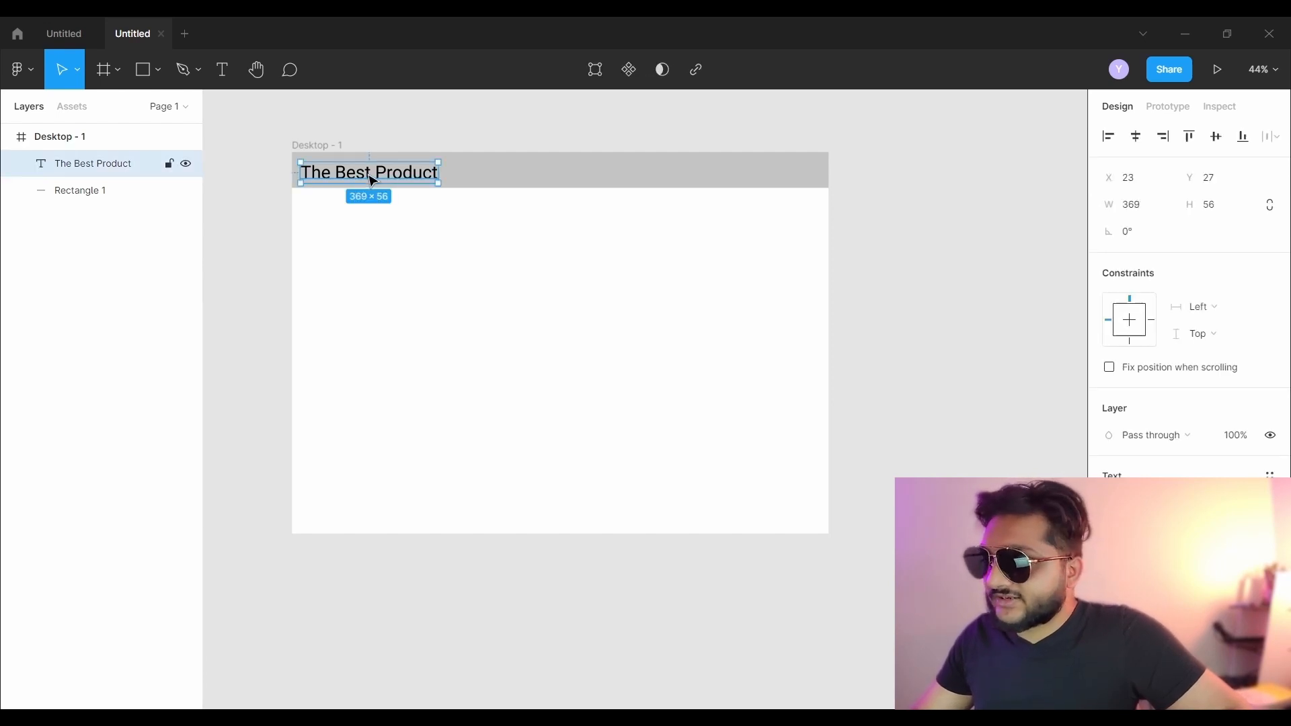
- Vertically centre the title in the header bar and nudge it just right of the left edge
{"action": "left_click", "coordinate": [508, 178], "text": "shift"}
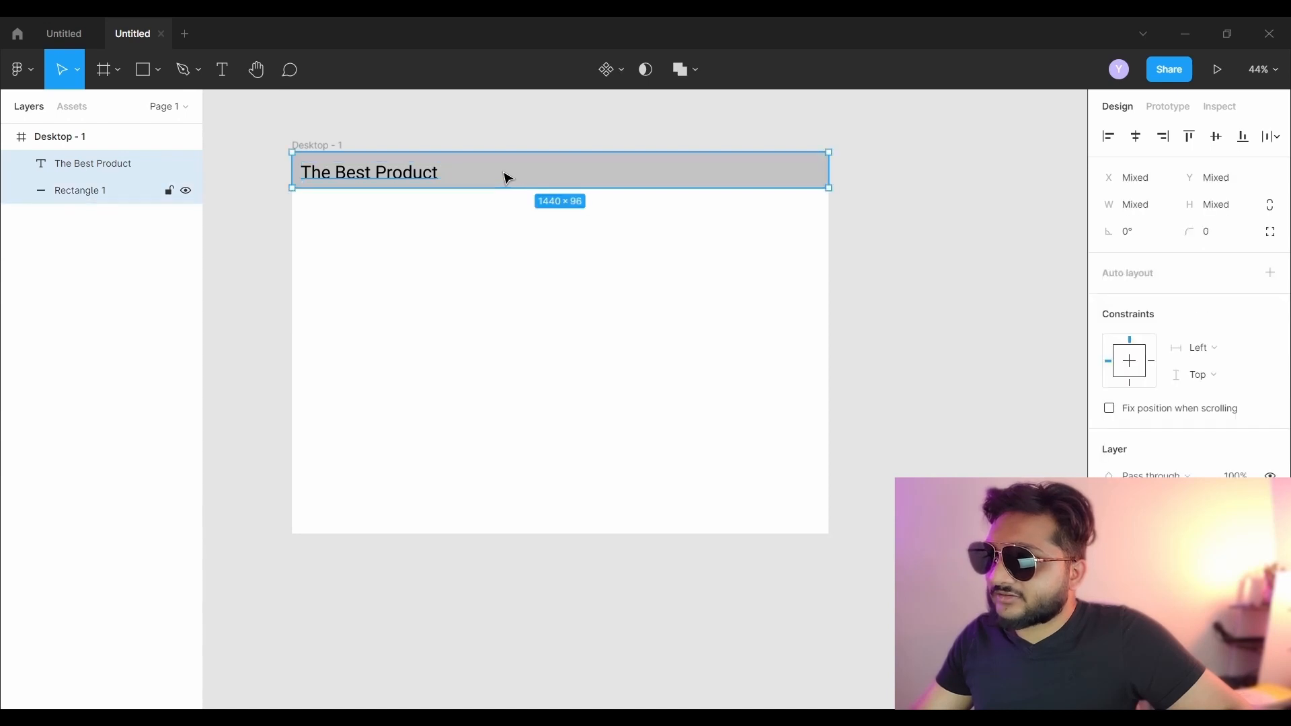
{"action": "left_click", "coordinate": [1217, 138]}
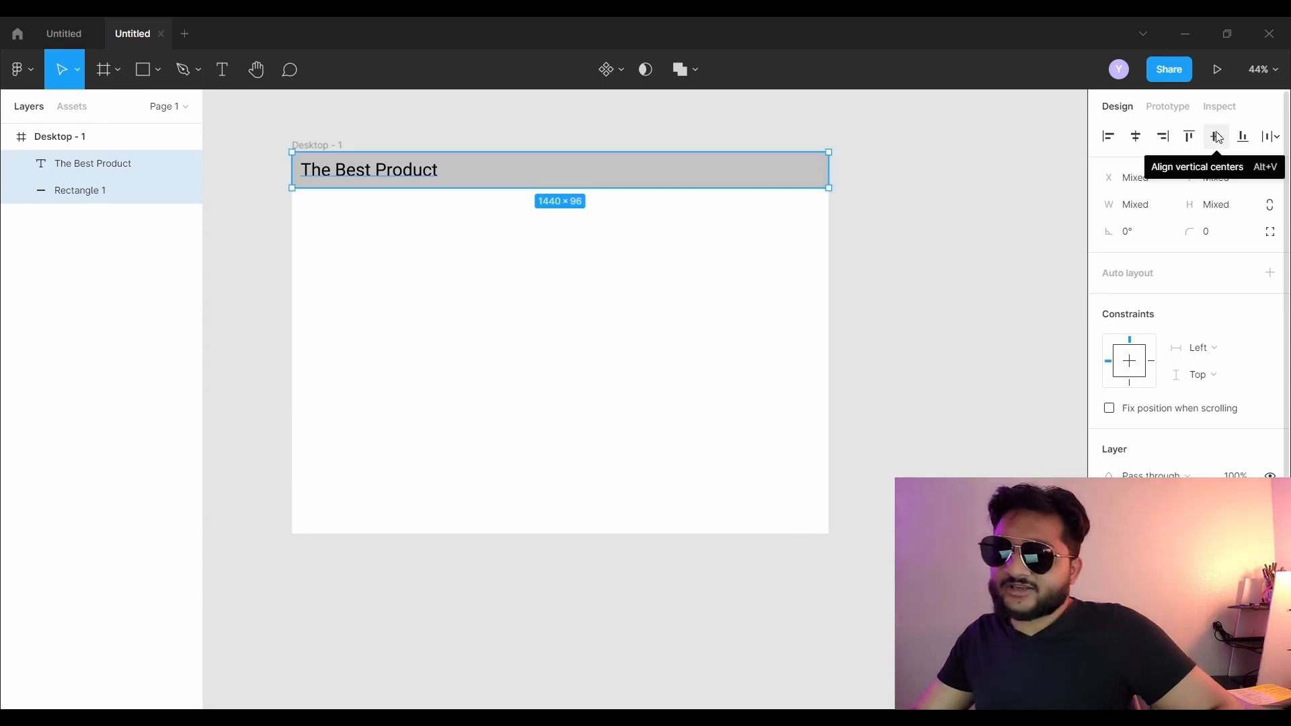
{"action": "left_click", "coordinate": [1136, 140]}
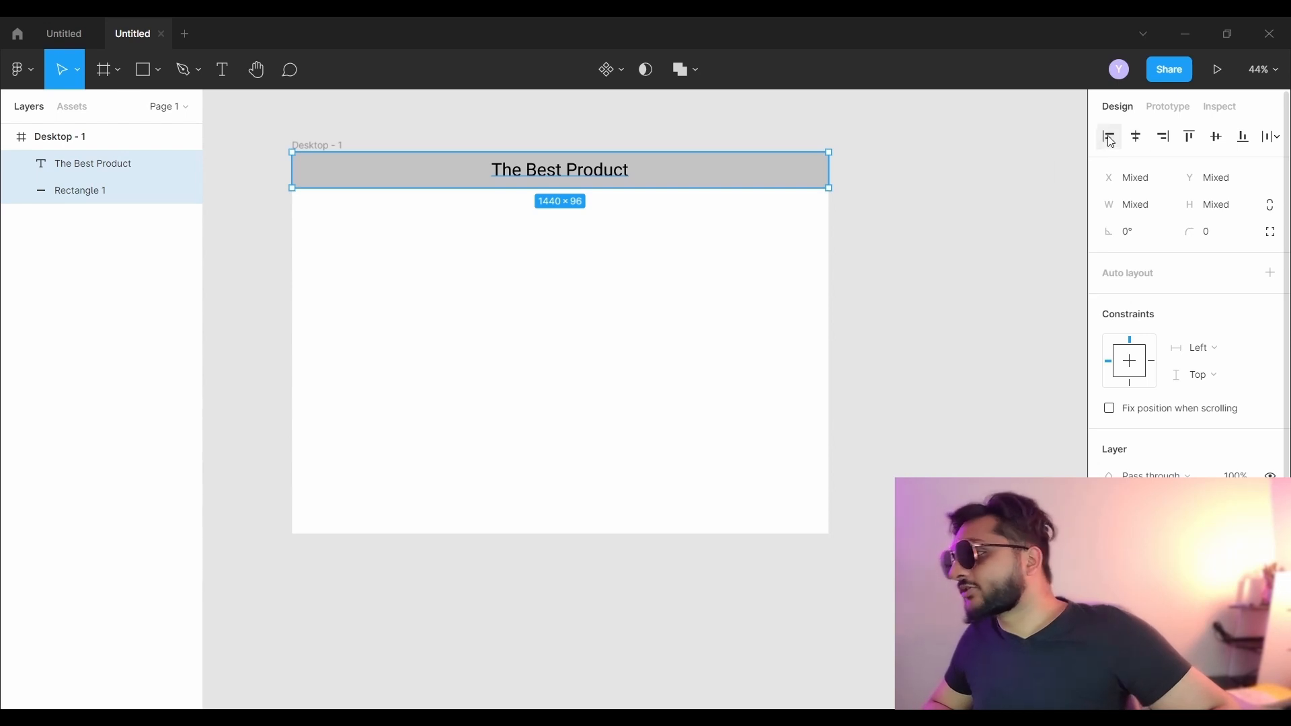
{"action": "left_click", "coordinate": [1108, 138]}
{"action": "left_click", "coordinate": [383, 173]}
{"action": "key", "text": "shift+Right"}
{"action": "left_click", "coordinate": [394, 130]}
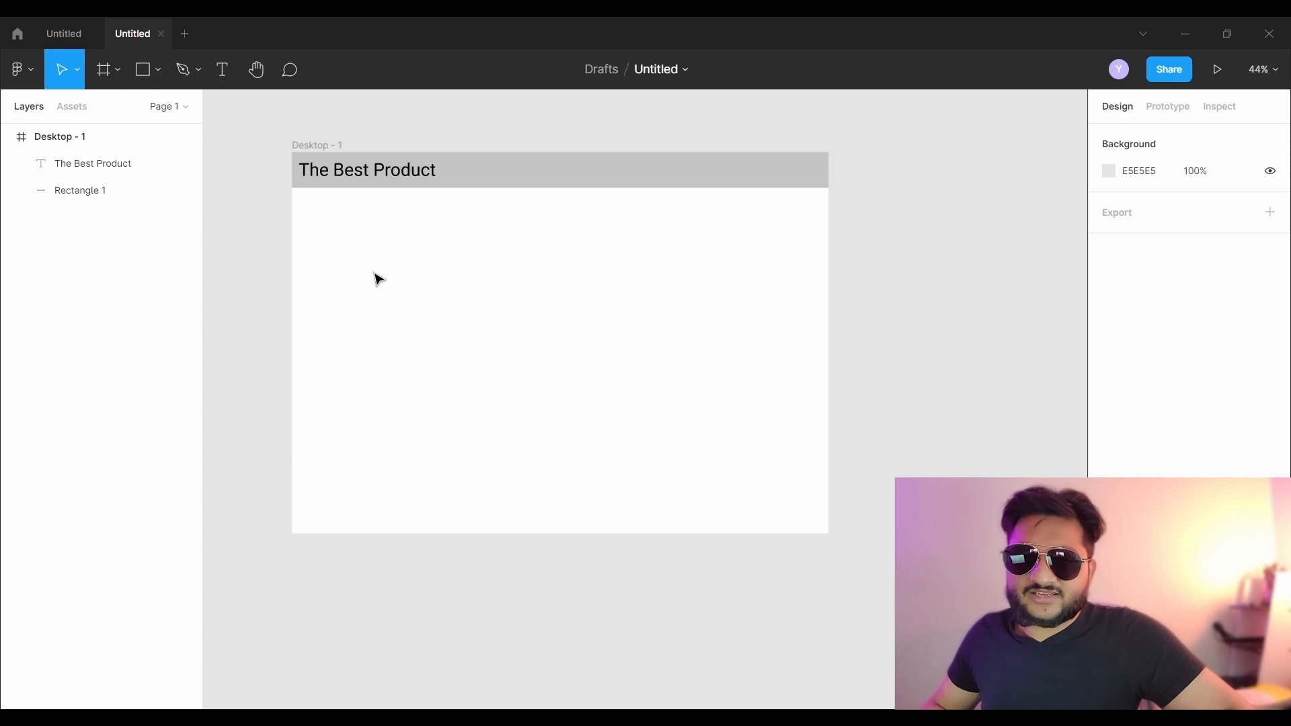
- Add a 'Home' nav label in the header, level with the title
{"action": "left_click", "coordinate": [220, 68]}
{"action": "left_click", "coordinate": [571, 174]}
{"action": "type", "text": "Home"}
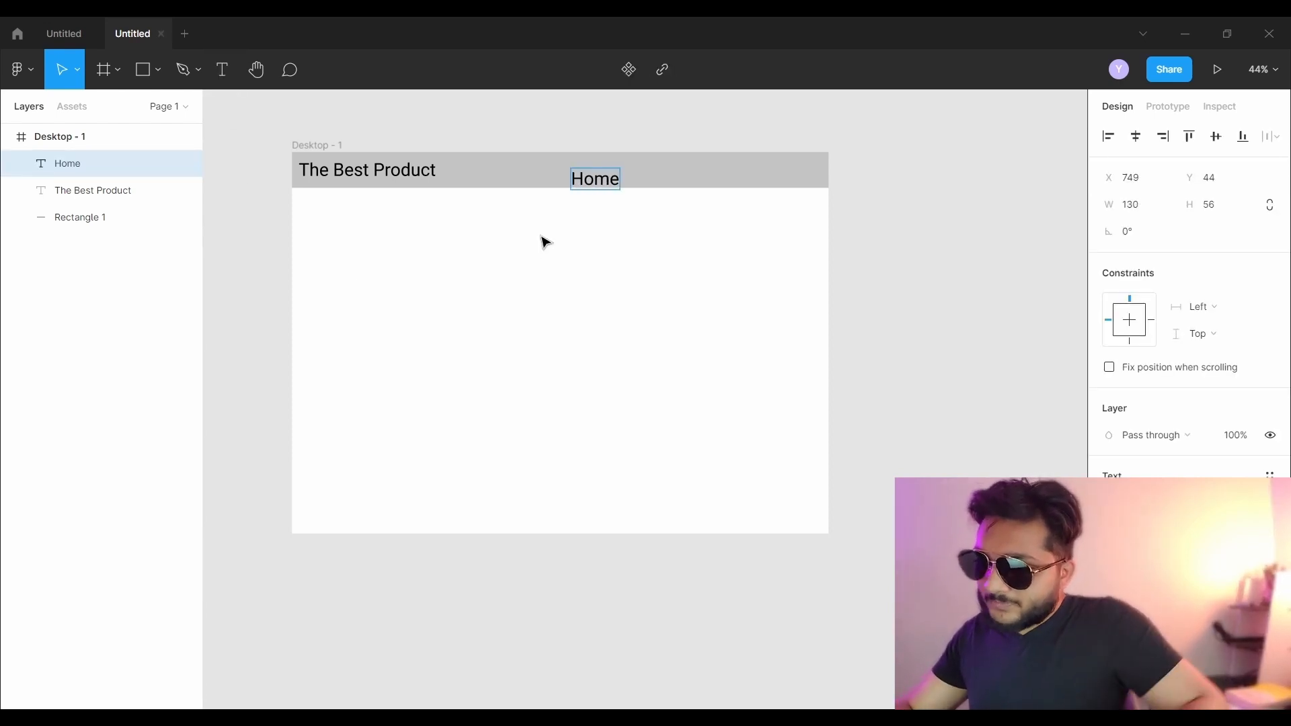
{"action": "key", "text": "Escape"}
{"action": "left_click", "coordinate": [568, 228]}
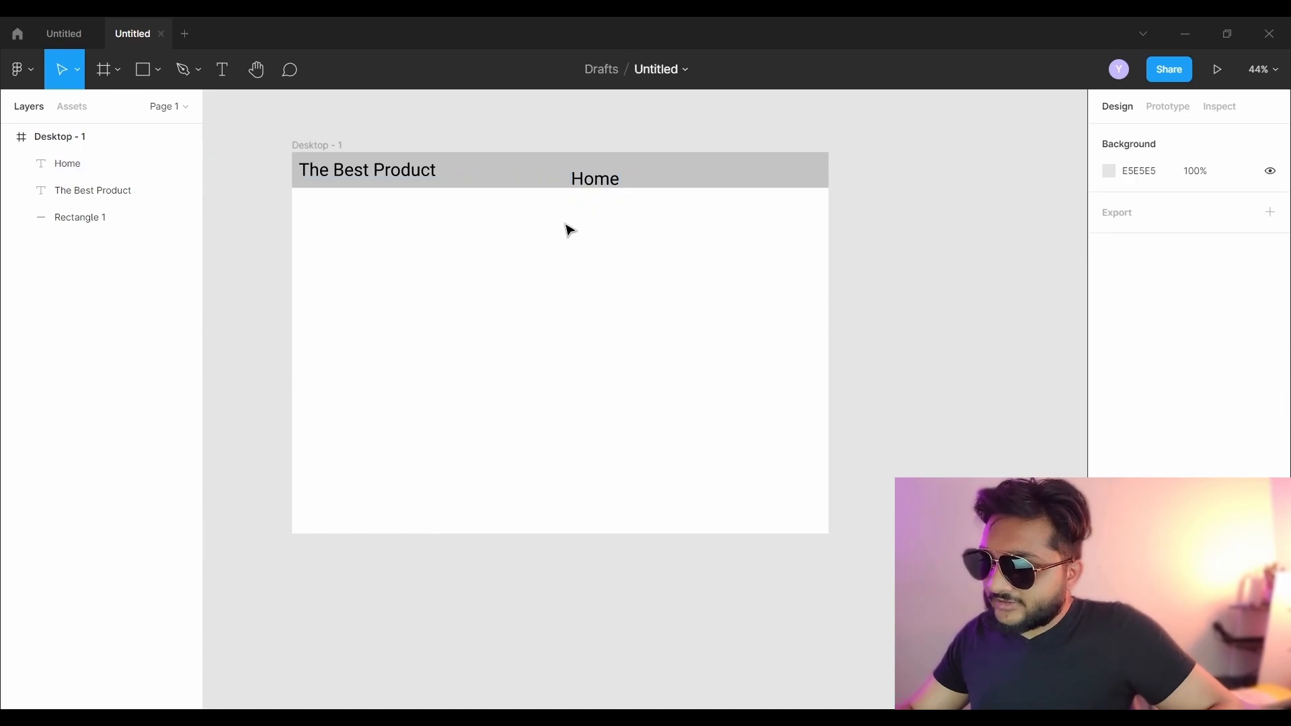
{"action": "left_click_drag", "start_coordinate": [599, 176], "coordinate": [590, 177]}
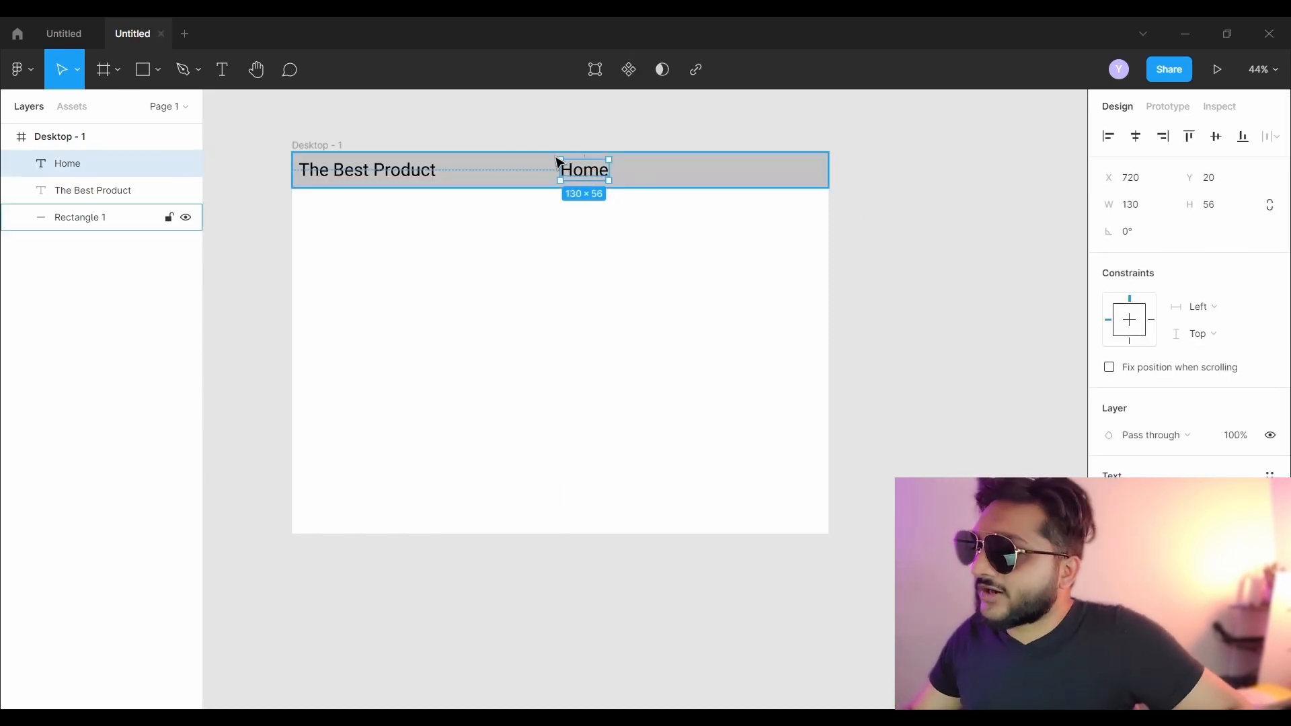
{"action": "double_click", "coordinate": [583, 173]}
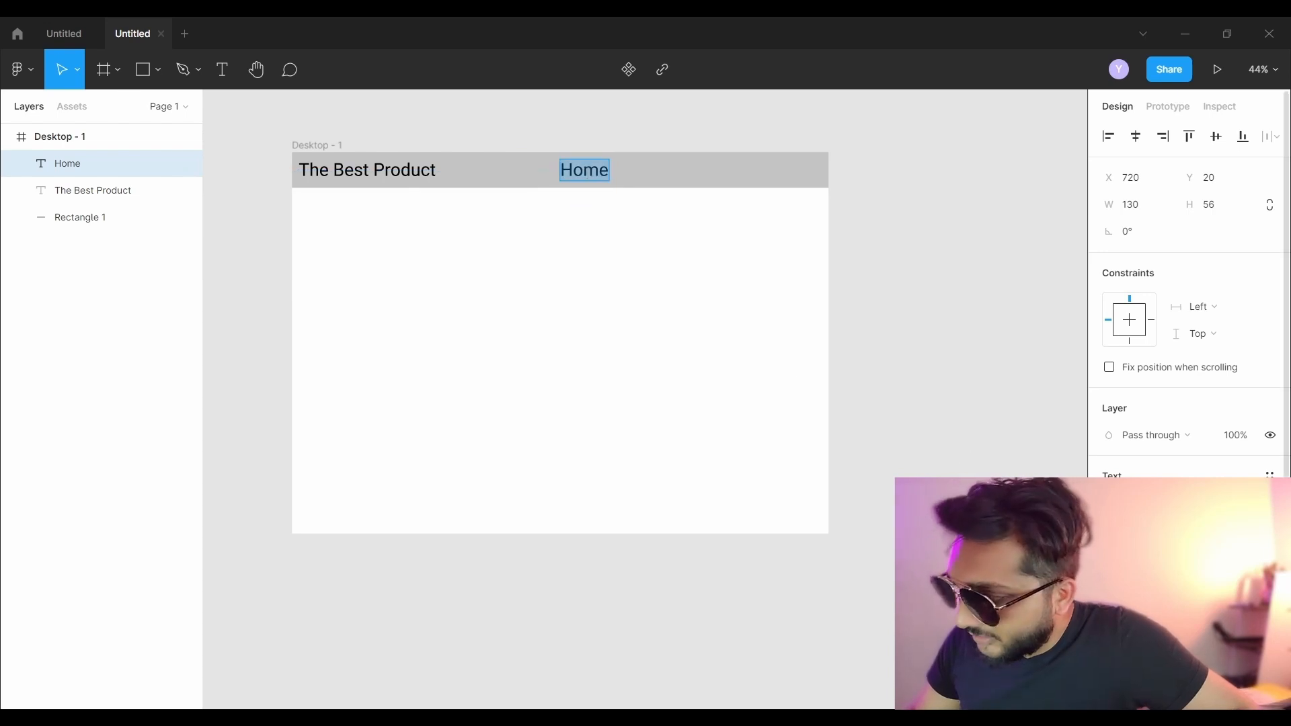
{"action": "left_click", "coordinate": [1250, 528]}
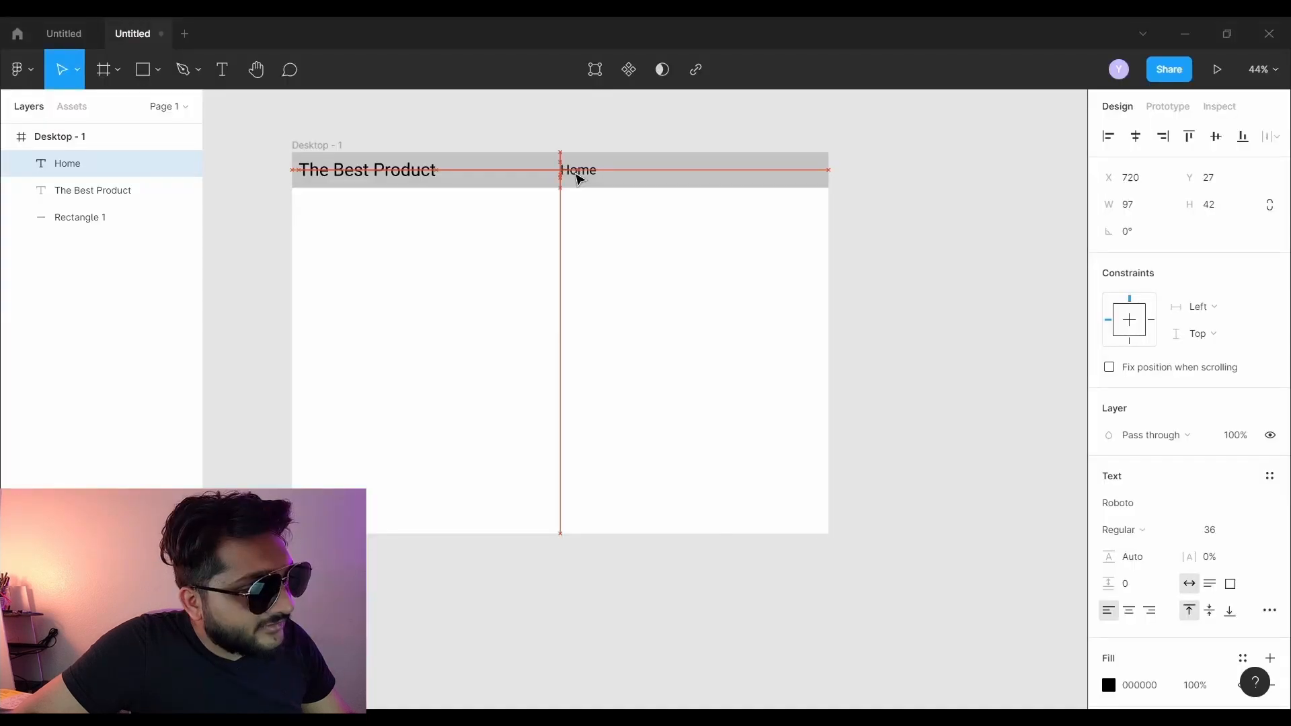
{"action": "left_click_drag", "start_coordinate": [580, 175], "coordinate": [587, 178]}
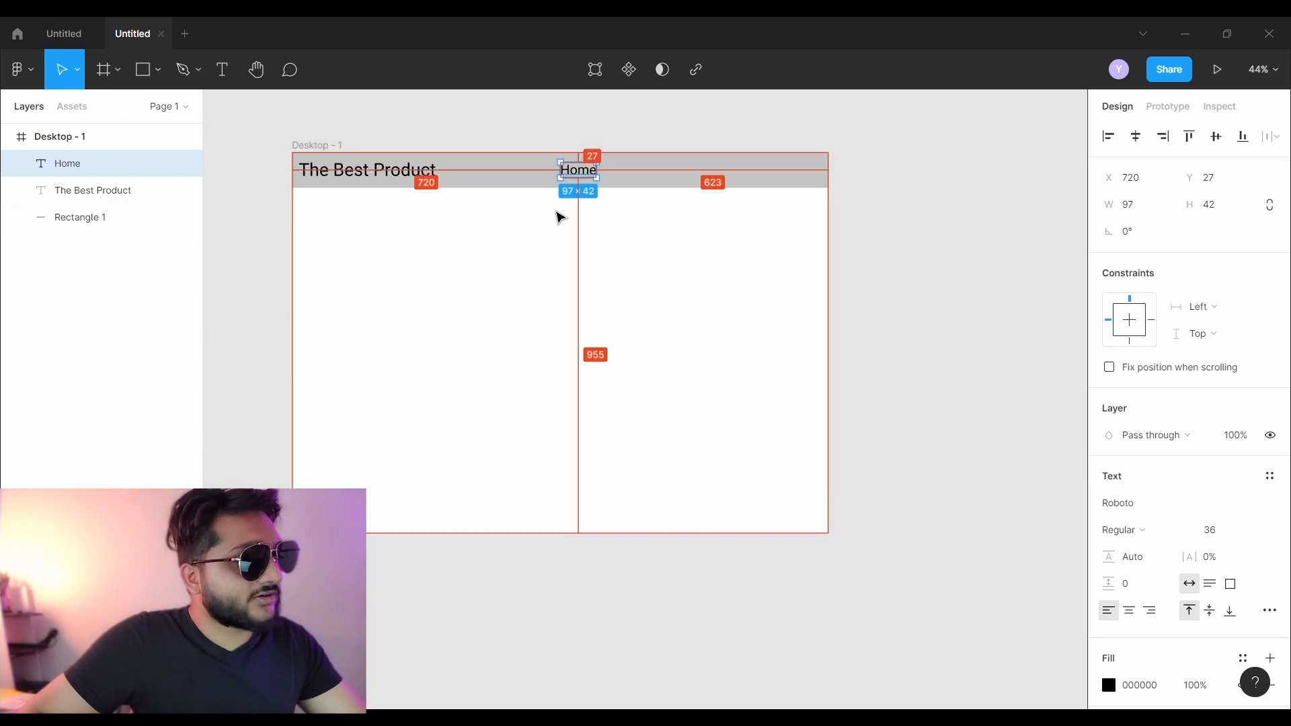
- Duplicate Home twice to the right and rename the copies 'About' and 'More'
{"action": "left_click_drag", "start_coordinate": [585, 176], "coordinate": [639, 176]}
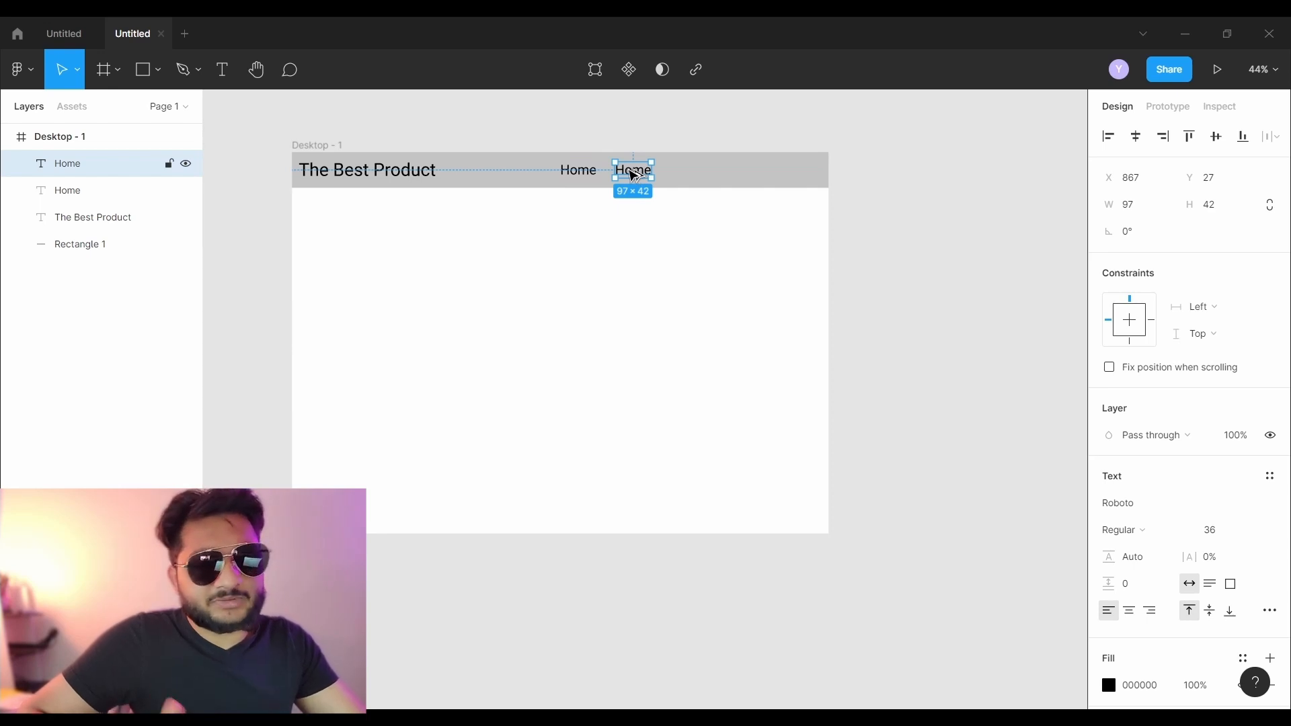
{"action": "key", "text": "Escape"}
{"action": "left_click_drag", "start_coordinate": [636, 176], "coordinate": [704, 176]}
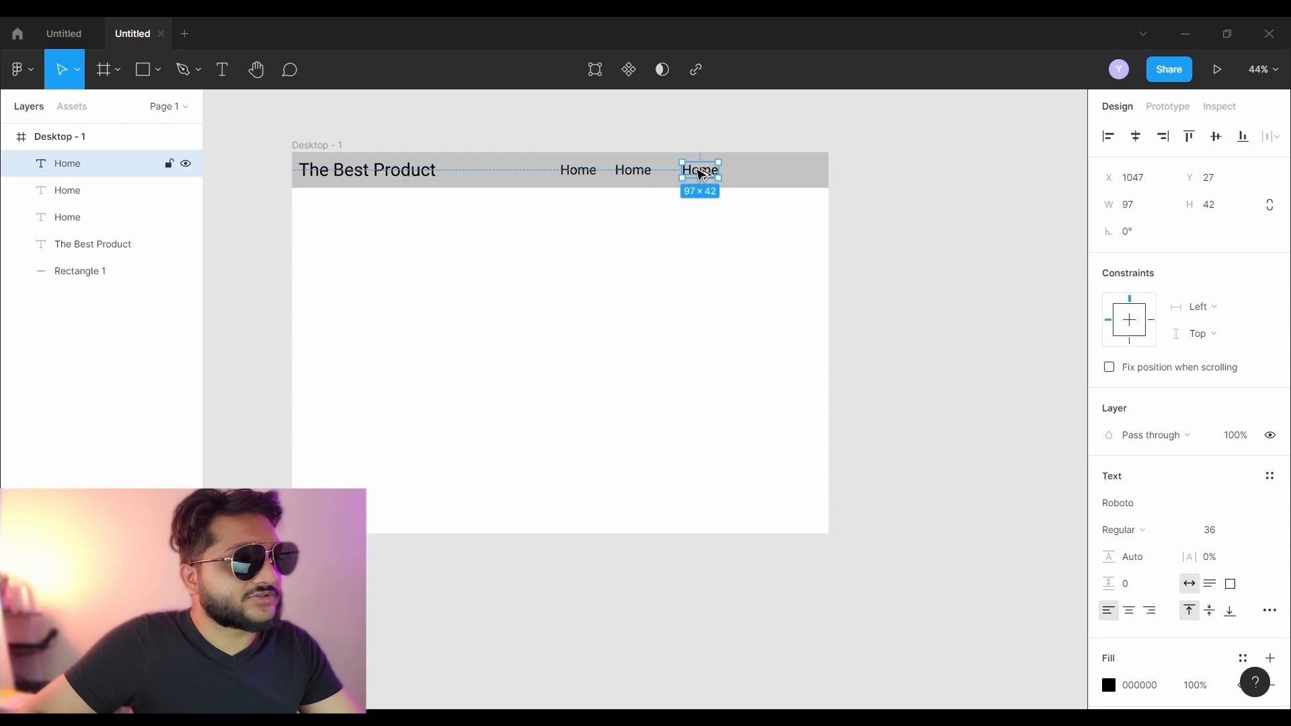
{"action": "key", "text": "Escape"}
{"action": "left_click", "coordinate": [633, 171]}
{"action": "double_click", "coordinate": [627, 170]}
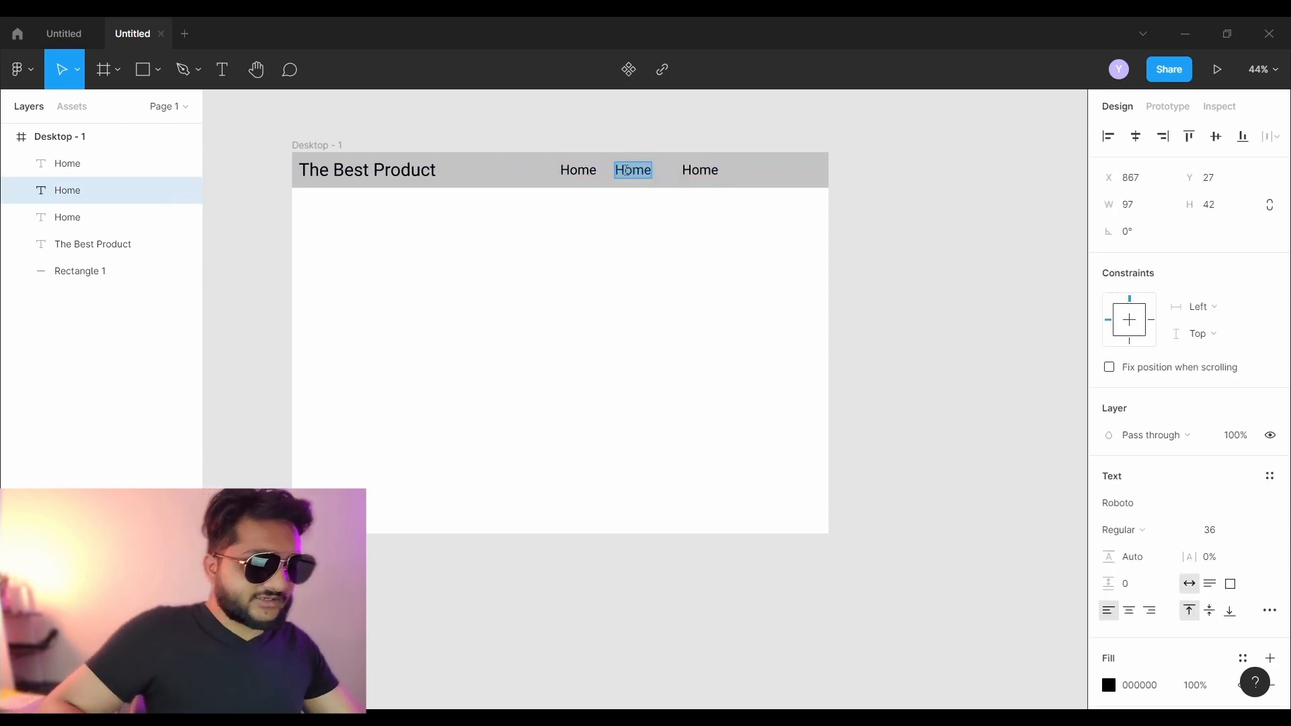
{"action": "type", "text": "About"}
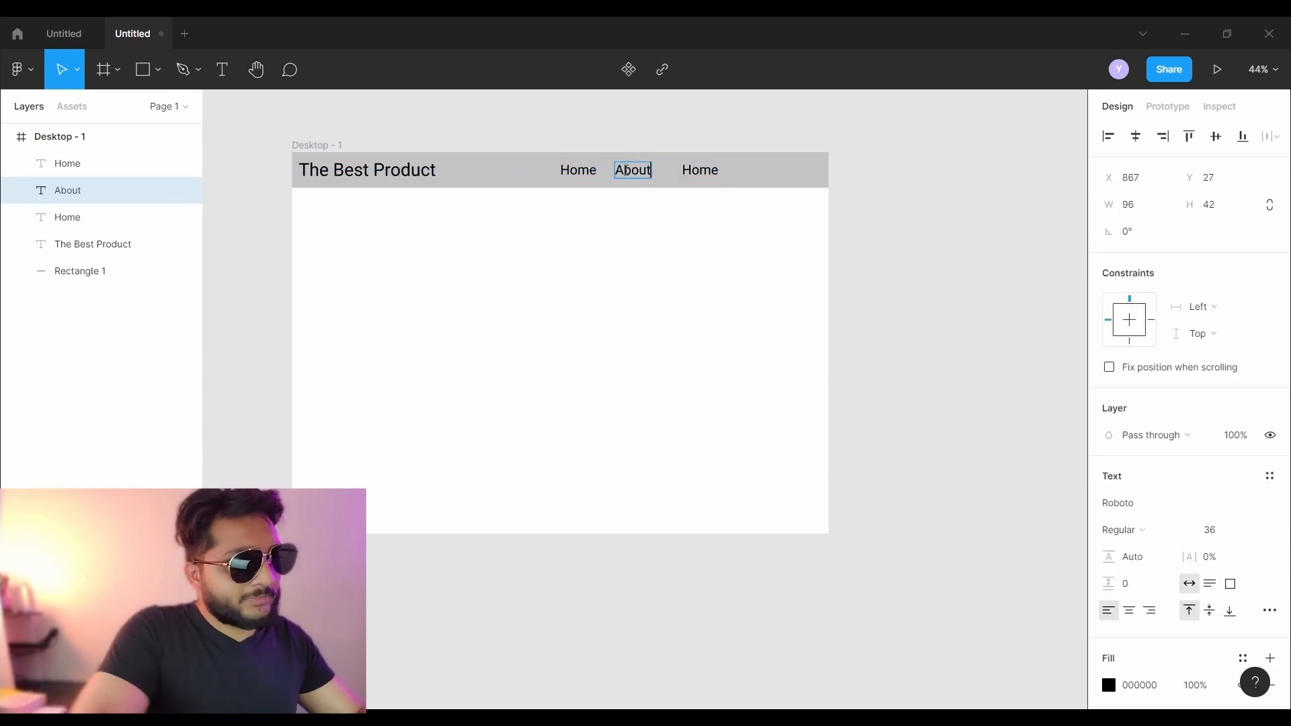
{"action": "double_click", "coordinate": [696, 170]}
{"action": "type", "text": "More"}
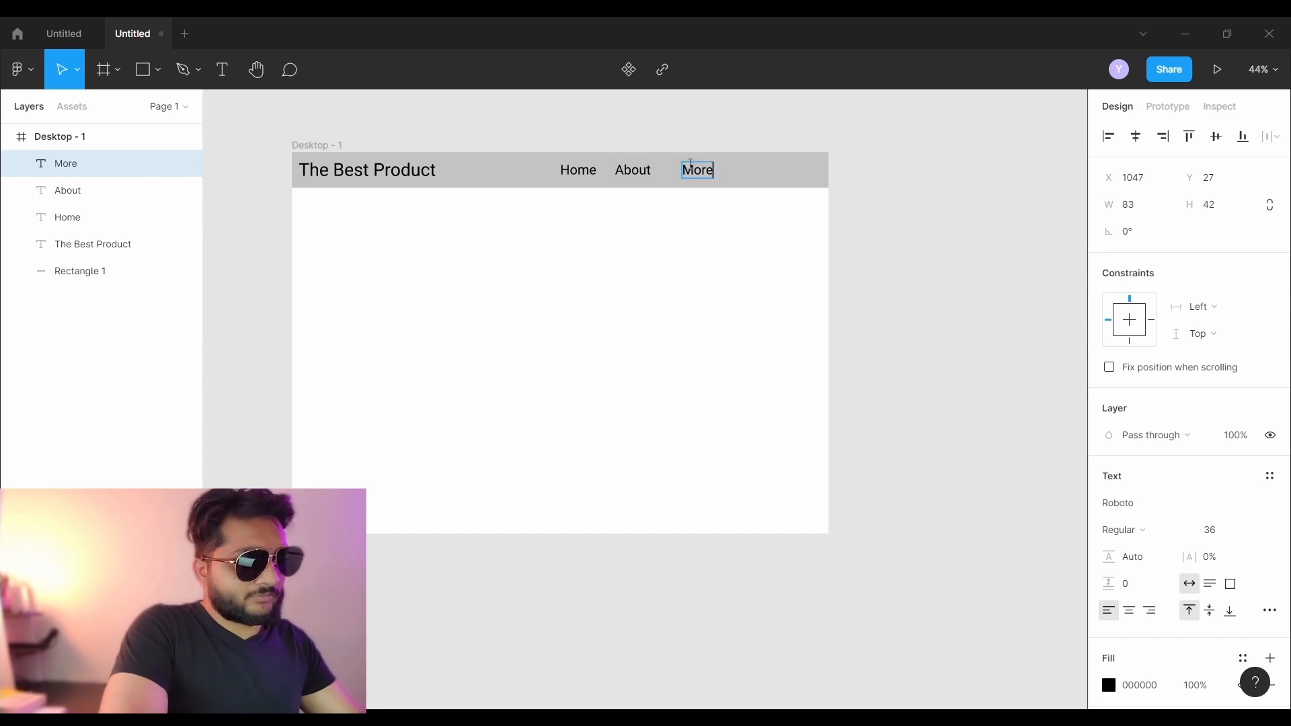
{"action": "key", "text": "Escape"}
- Space the Home, About and More labels at equal 121 px gaps along the header
{"action": "left_click_drag", "start_coordinate": [708, 177], "coordinate": [784, 176]}
{"action": "left_click_drag", "start_coordinate": [640, 176], "coordinate": [714, 176]}
{"action": "scroll", "coordinate": [699, 218], "scroll_direction": "up", "scroll_amount": 3}
{"action": "scroll", "coordinate": [693, 216], "scroll_direction": "up", "scroll_amount": 5}
{"action": "scroll", "coordinate": [681, 225], "scroll_direction": "up", "scroll_amount": 3}
{"action": "mouse_move", "coordinate": [745, 248]}
{"action": "left_mouse_down"}
{"action": "mouse_move", "coordinate": [589, 234]}
{"action": "mouse_move", "coordinate": [724, 245]}
{"action": "left_mouse_up"}
{"action": "left_click_drag", "start_coordinate": [340, 243], "coordinate": [474, 246]}
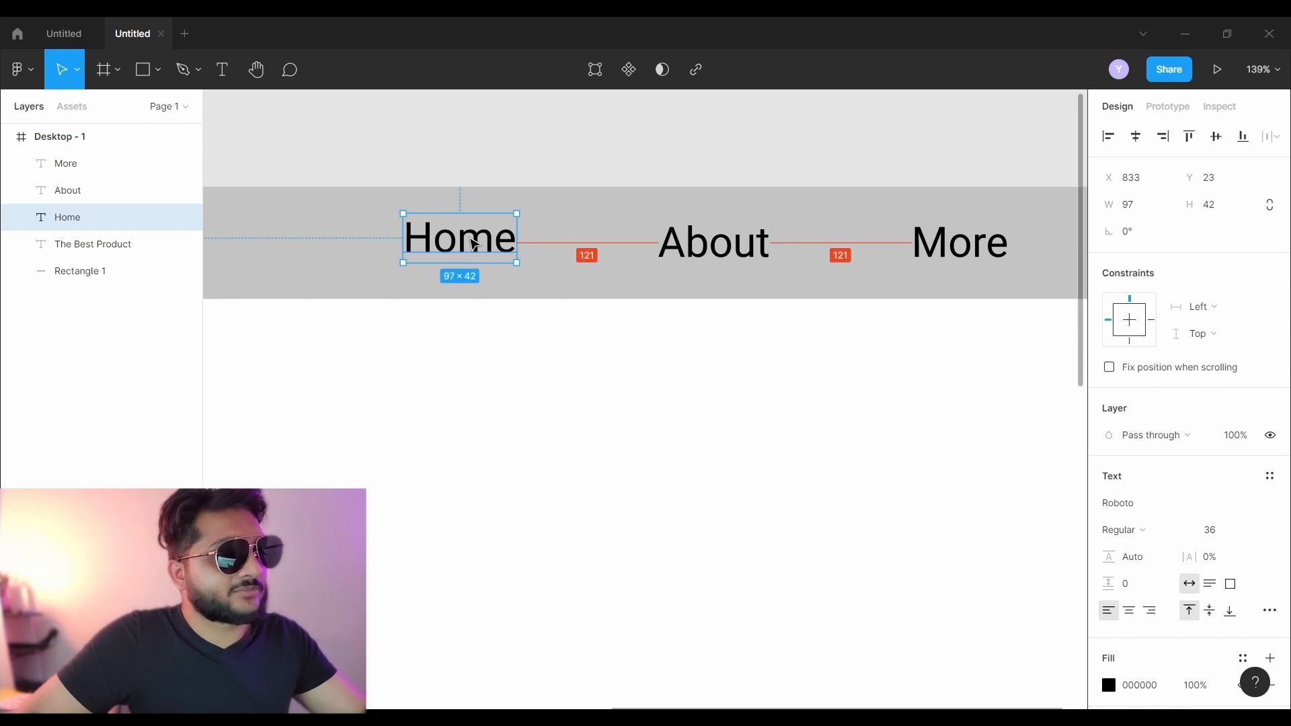
{"action": "left_click", "coordinate": [464, 142]}
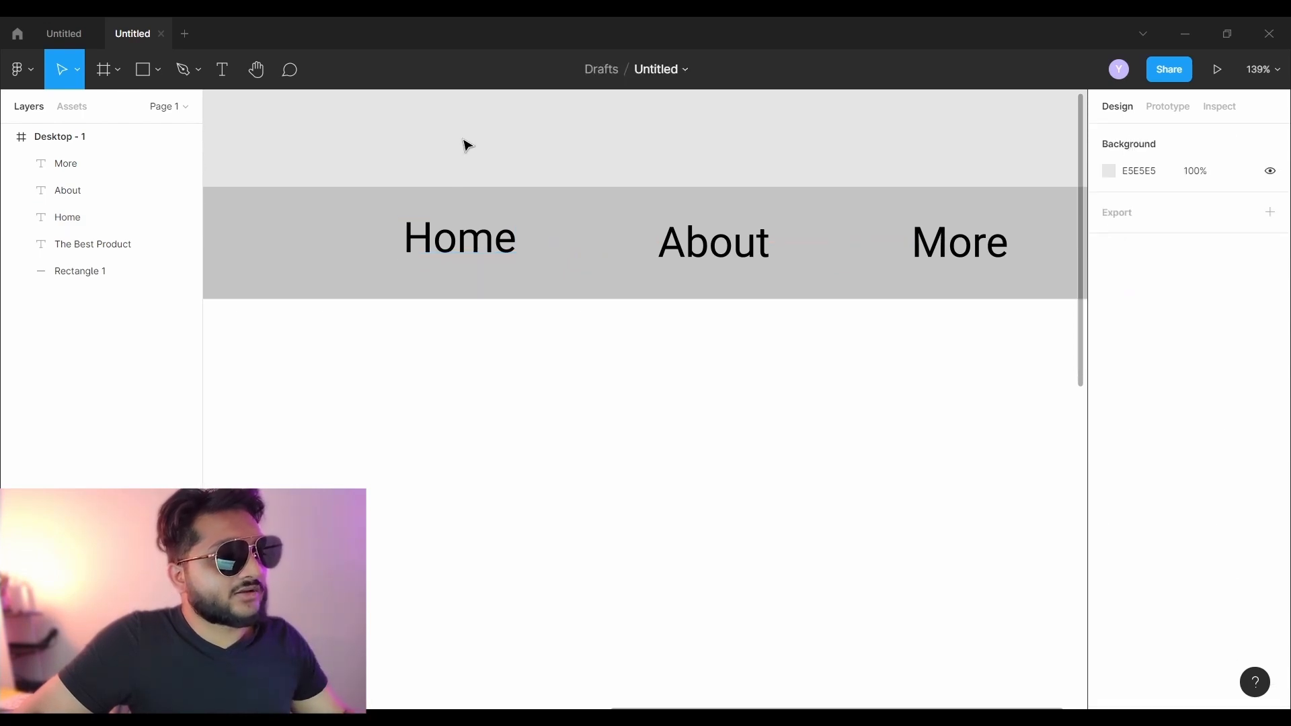
- Vertically centre Home, About and More within the header rectangle, then zoom out with Shift+1
{"action": "left_click", "coordinate": [458, 253]}
{"action": "left_click", "coordinate": [679, 246], "text": "shift"}
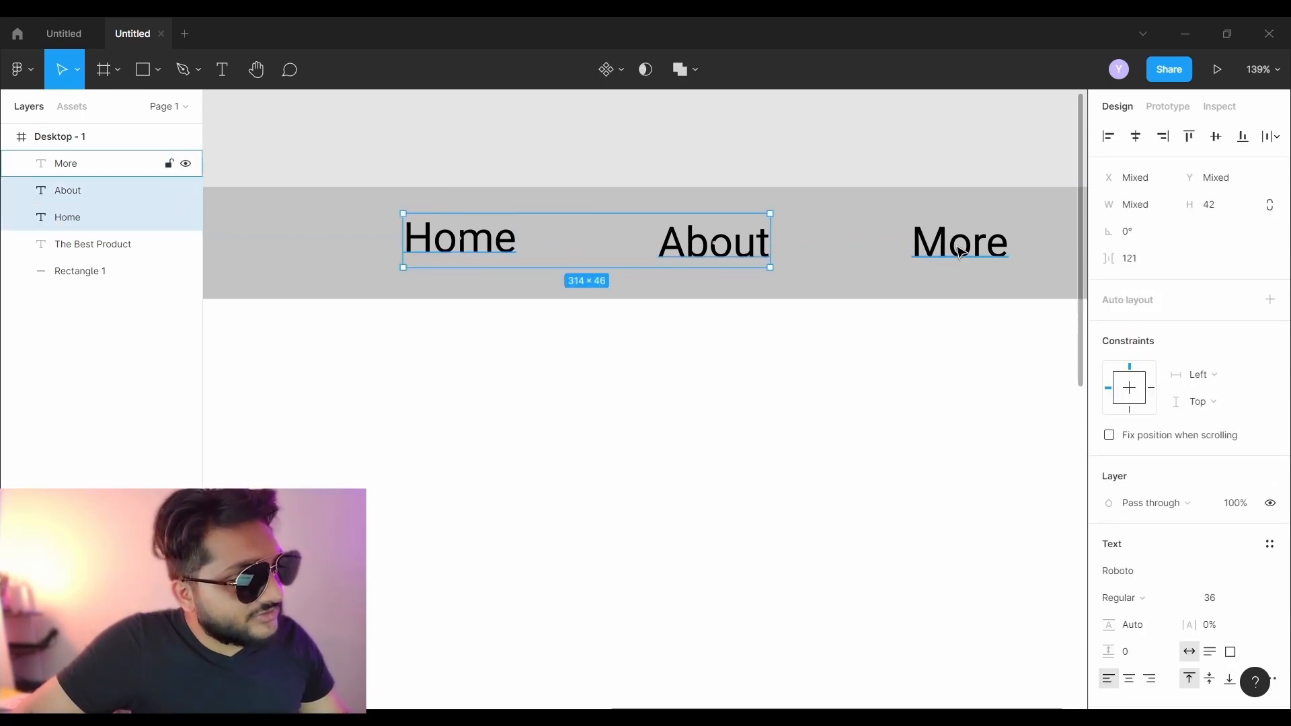
{"action": "left_click", "coordinate": [989, 239], "text": "shift"}
{"action": "left_click", "coordinate": [291, 259], "text": "shift"}
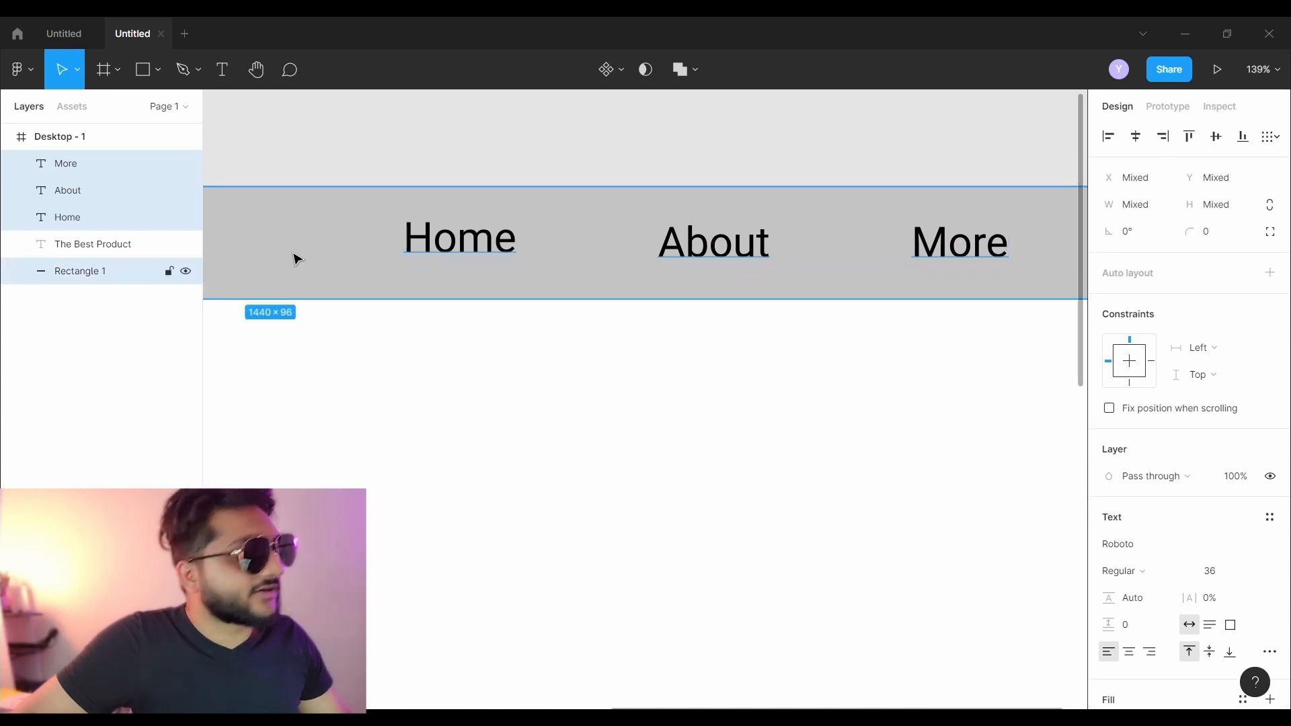
{"action": "left_click", "coordinate": [1222, 143]}
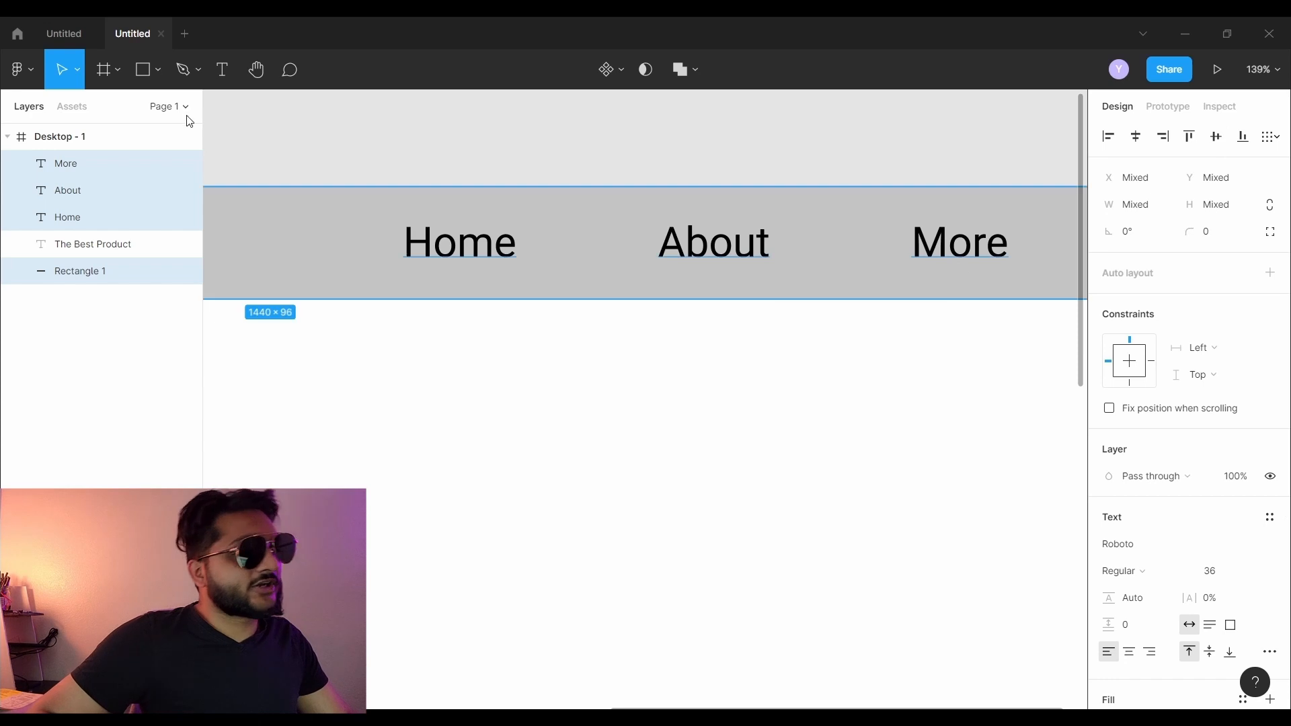
{"action": "left_click", "coordinate": [412, 386]}
{"action": "key", "text": "shift+1"}
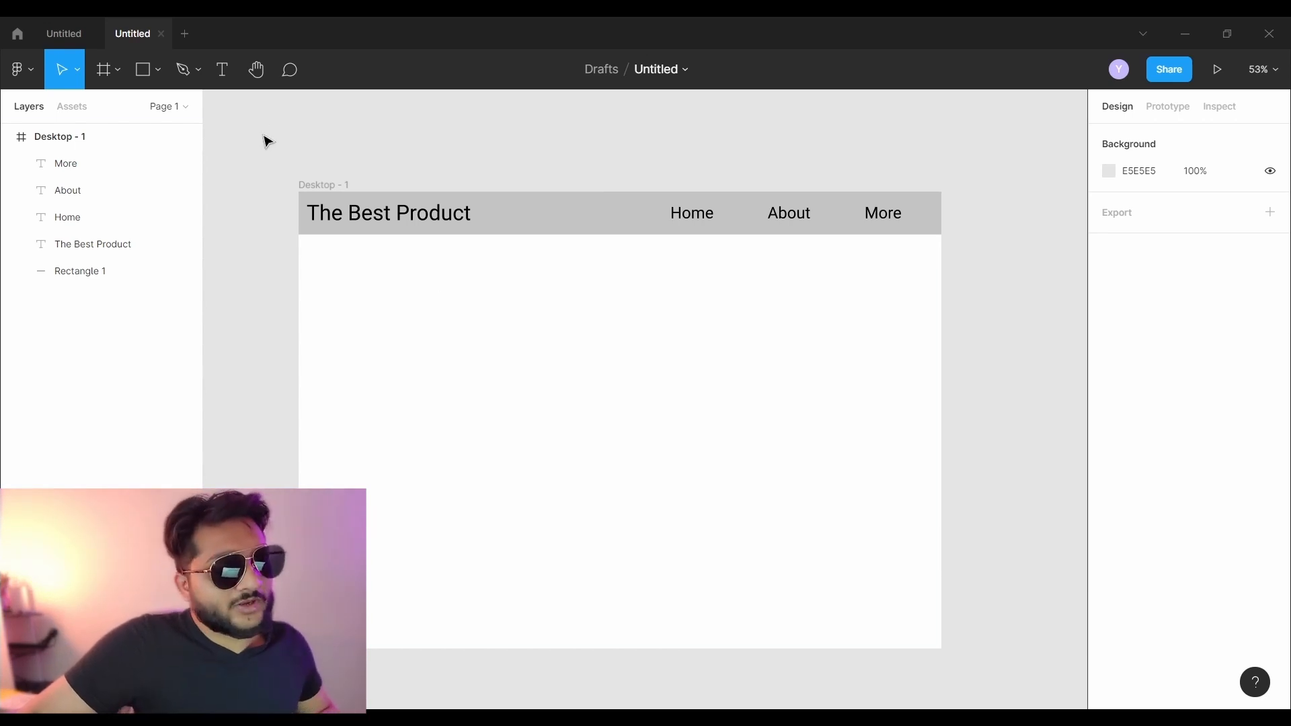
- Group the header rectangle, title and Home/About/More labels into 'Group 1' with Ctrl+G
{"action": "left_click_drag", "start_coordinate": [268, 135], "coordinate": [1009, 271]}
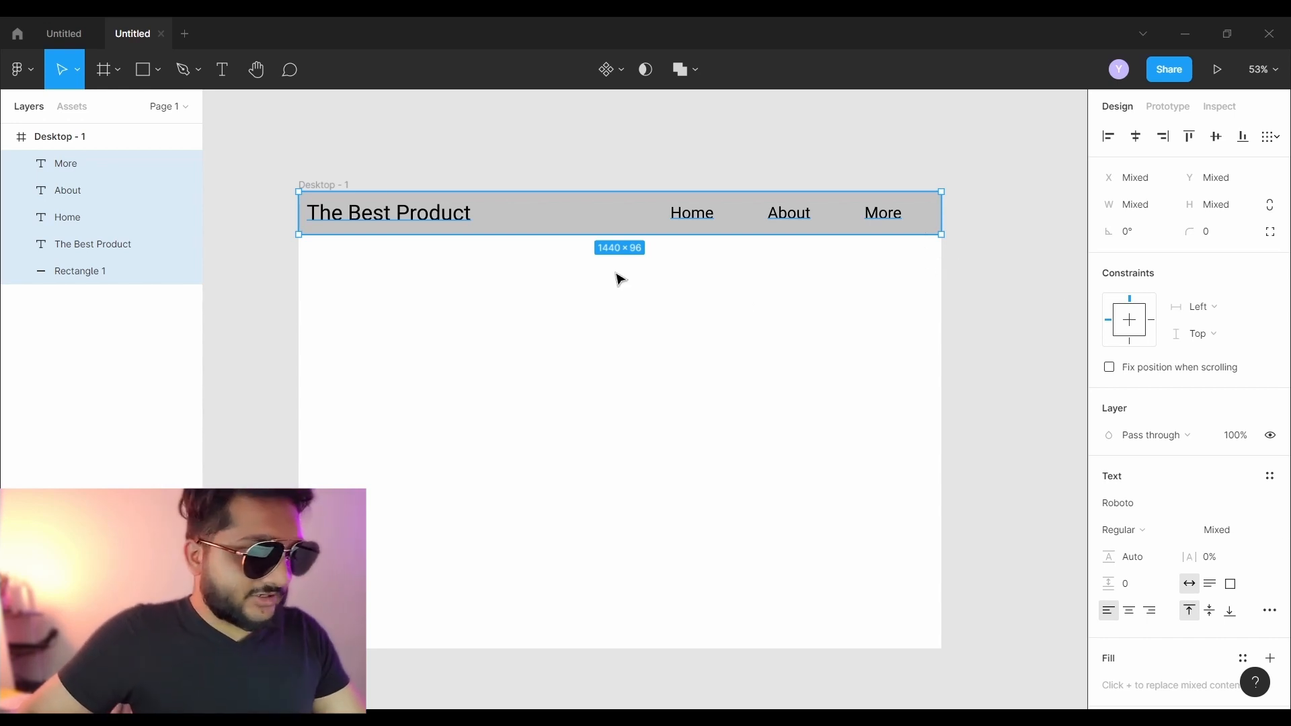
{"action": "key", "text": "ctrl+g"}
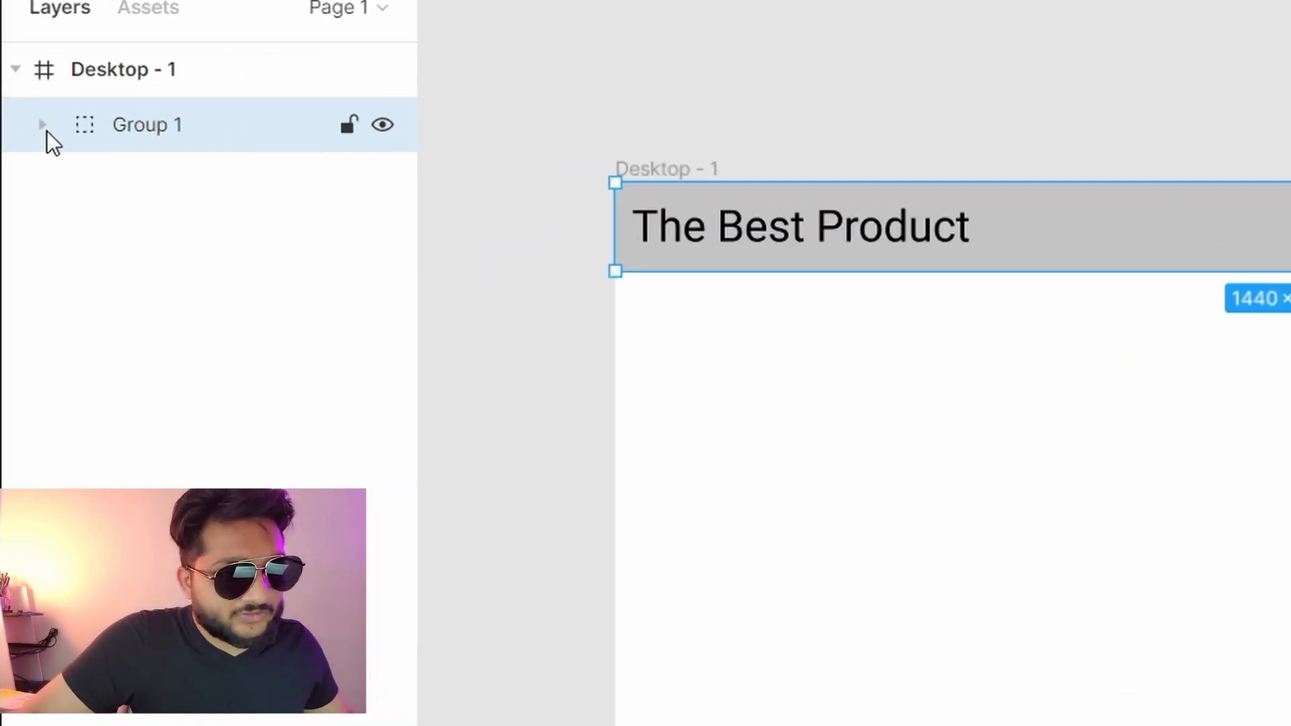
{"action": "left_click", "coordinate": [43, 127]}
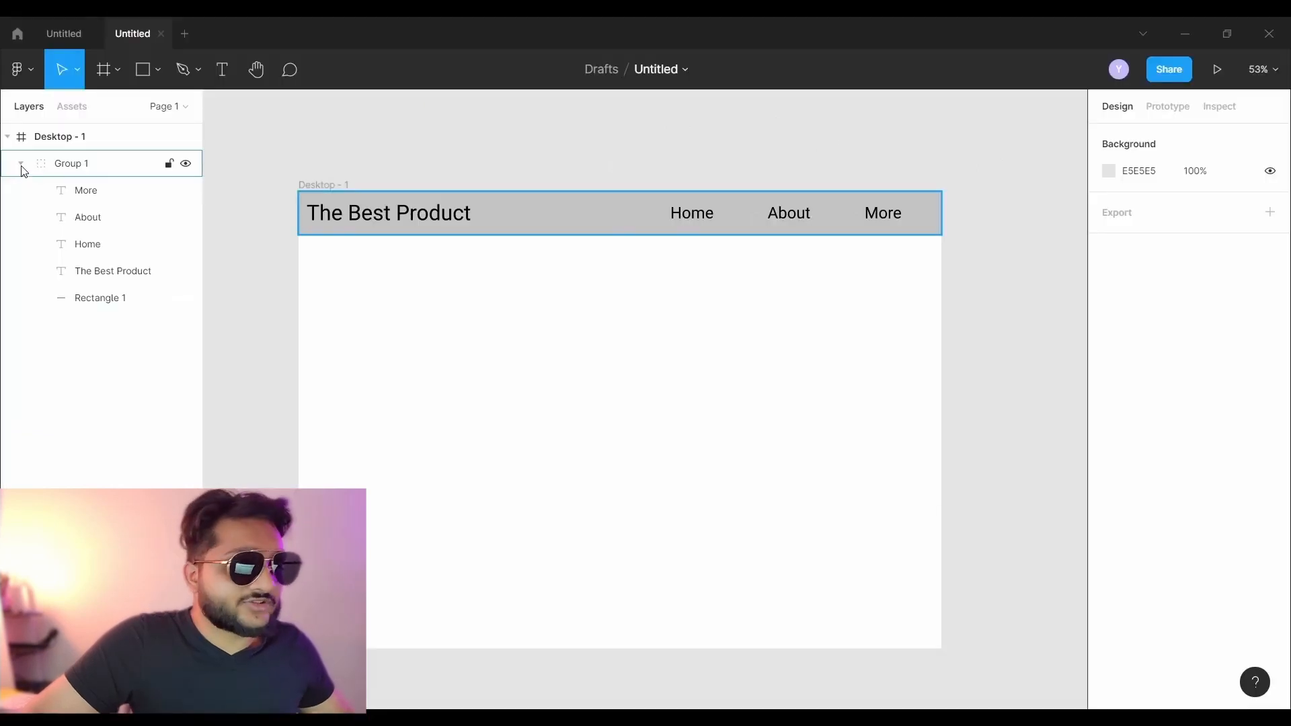
{"action": "left_click", "coordinate": [43, 125]}
{"action": "mouse_move", "coordinate": [334, 213]}
{"action": "left_mouse_down"}
{"action": "mouse_move", "coordinate": [349, 243]}
{"action": "mouse_move", "coordinate": [412, 282]}
{"action": "mouse_move", "coordinate": [289, 239]}
{"action": "mouse_move", "coordinate": [335, 237]}
{"action": "mouse_move", "coordinate": [337, 213]}
{"action": "left_mouse_up"}
{"action": "left_click", "coordinate": [406, 143]}
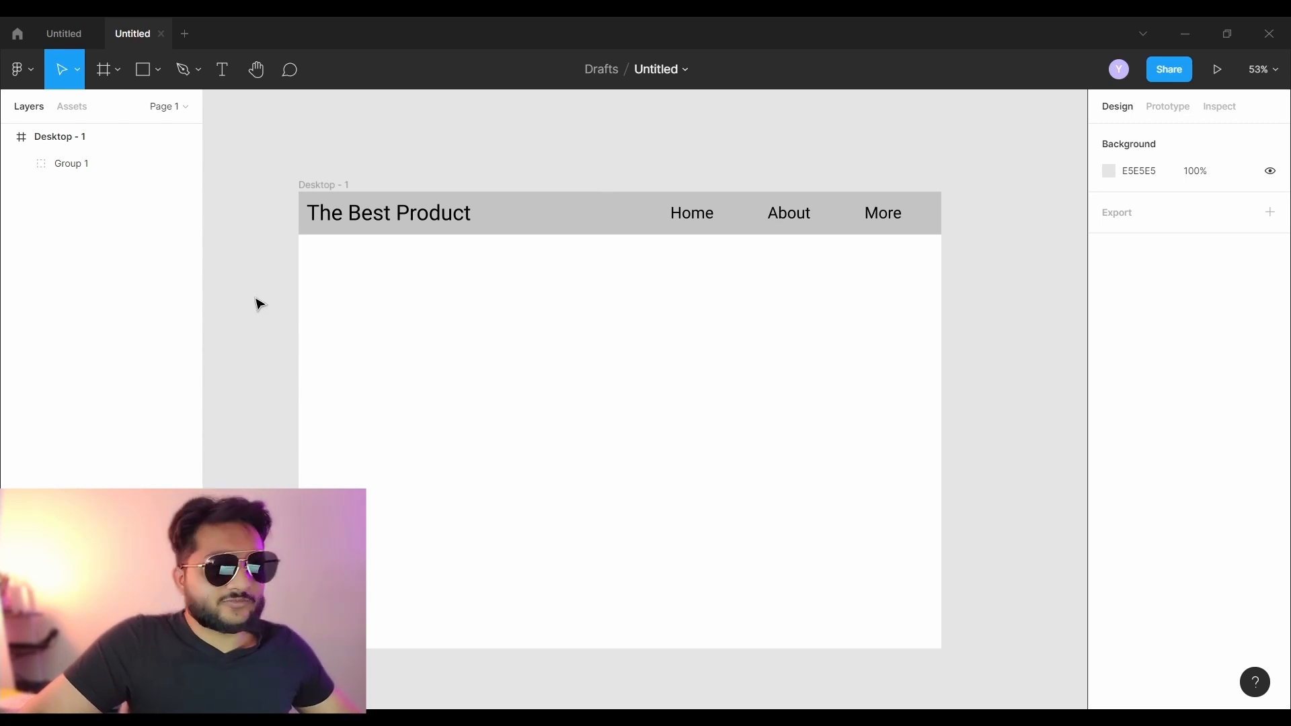
- Add the heading 'The Most Amazing Product' at font size 72 below the header
{"action": "left_click", "coordinate": [229, 77]}
{"action": "left_click", "coordinate": [346, 288]}
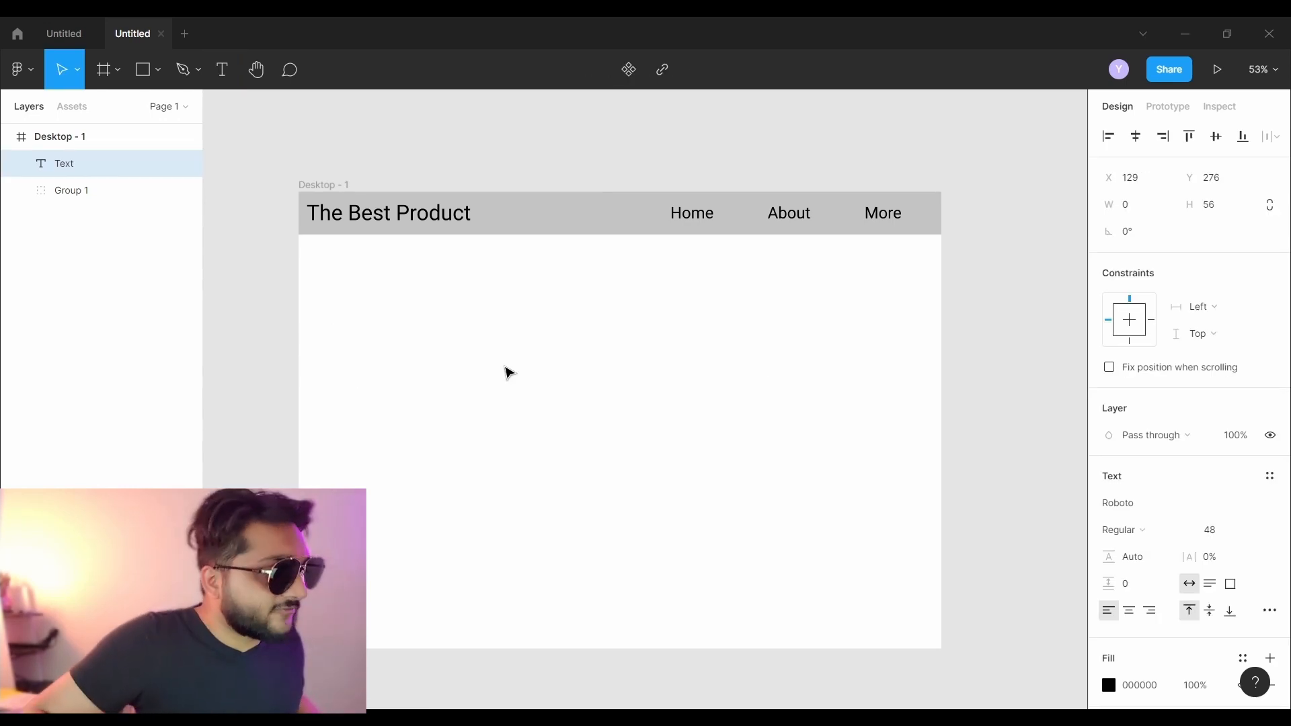
{"action": "left_click", "coordinate": [1222, 546]}
{"action": "left_click", "coordinate": [1224, 569]}
{"action": "type", "text": "The Most Amazing Product"}
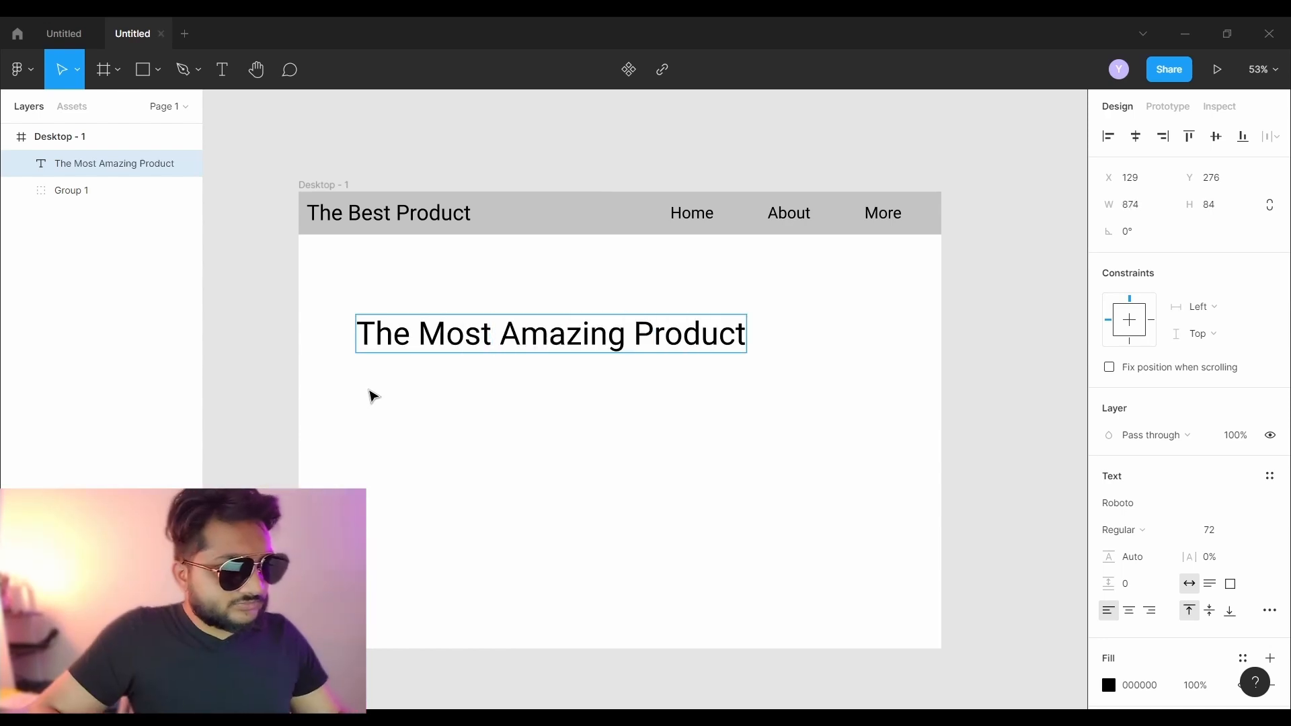
{"action": "left_click", "coordinate": [373, 395]}
- Move the heading up under the header and start a new text box beneath it
{"action": "left_click_drag", "start_coordinate": [485, 333], "coordinate": [450, 298]}
{"action": "left_click", "coordinate": [226, 214]}
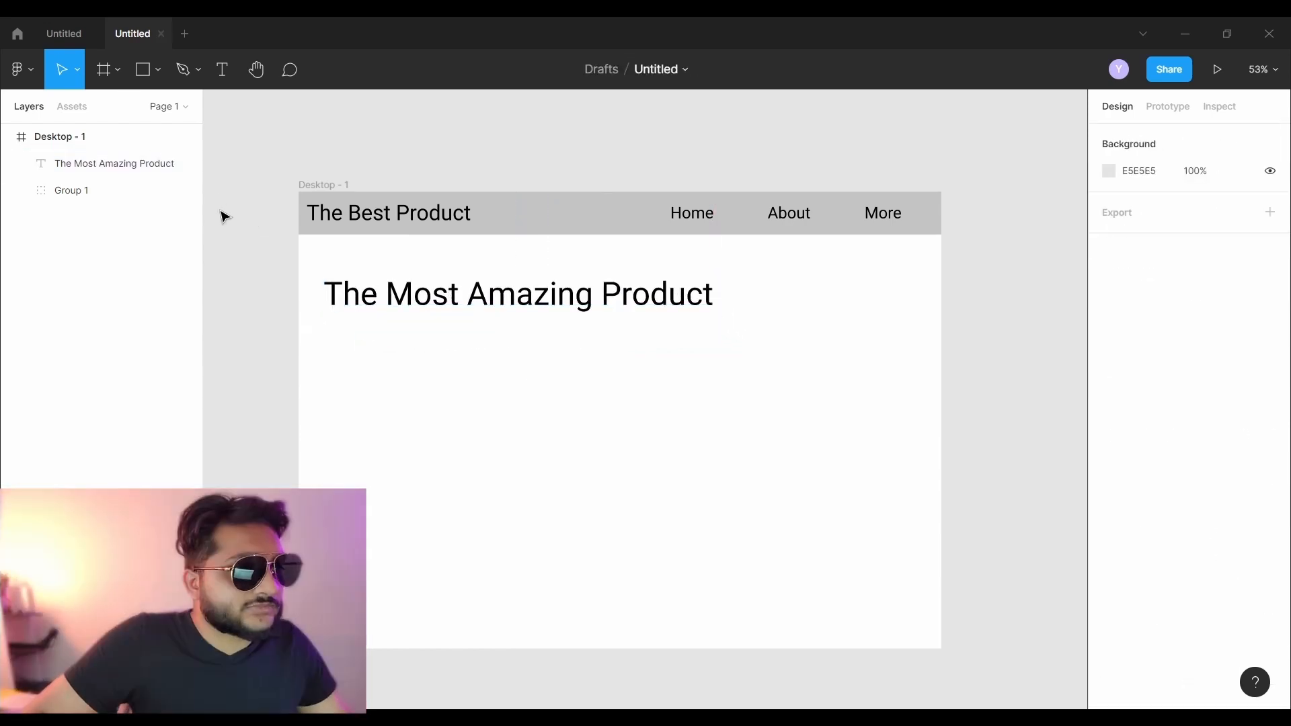
{"action": "left_click", "coordinate": [220, 72]}
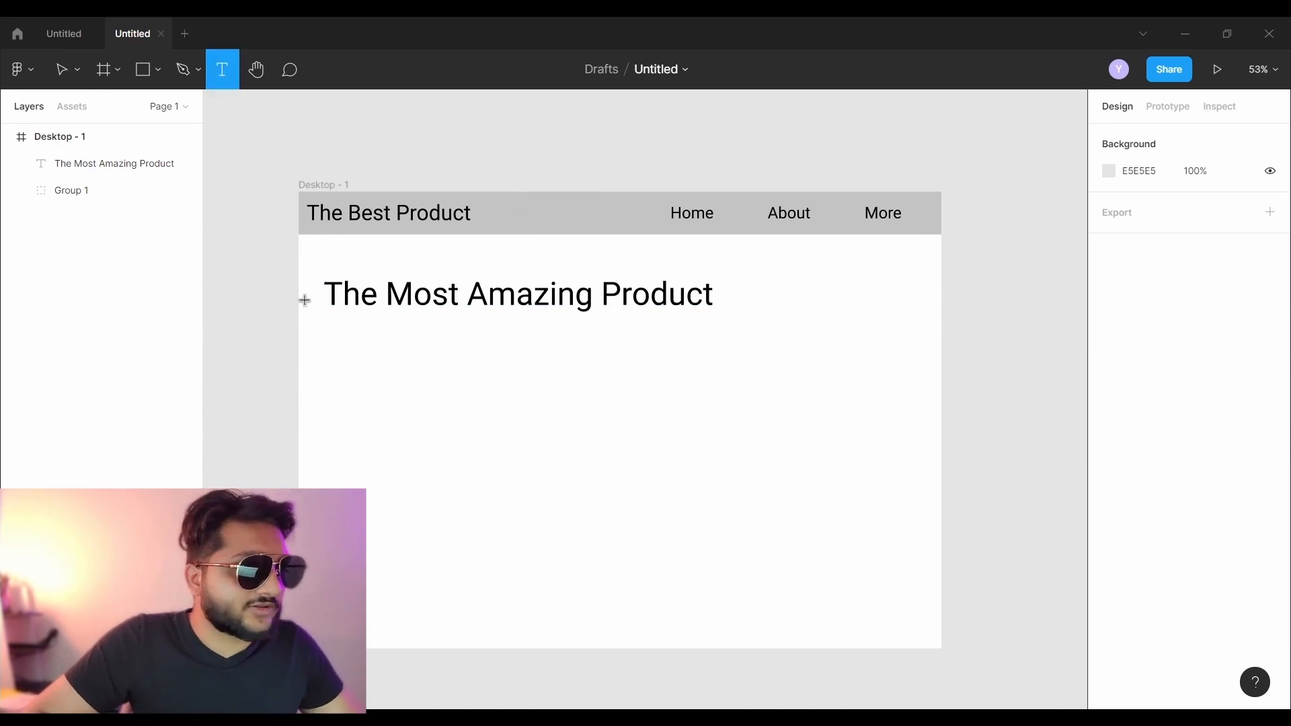
{"action": "left_click", "coordinate": [322, 315]}
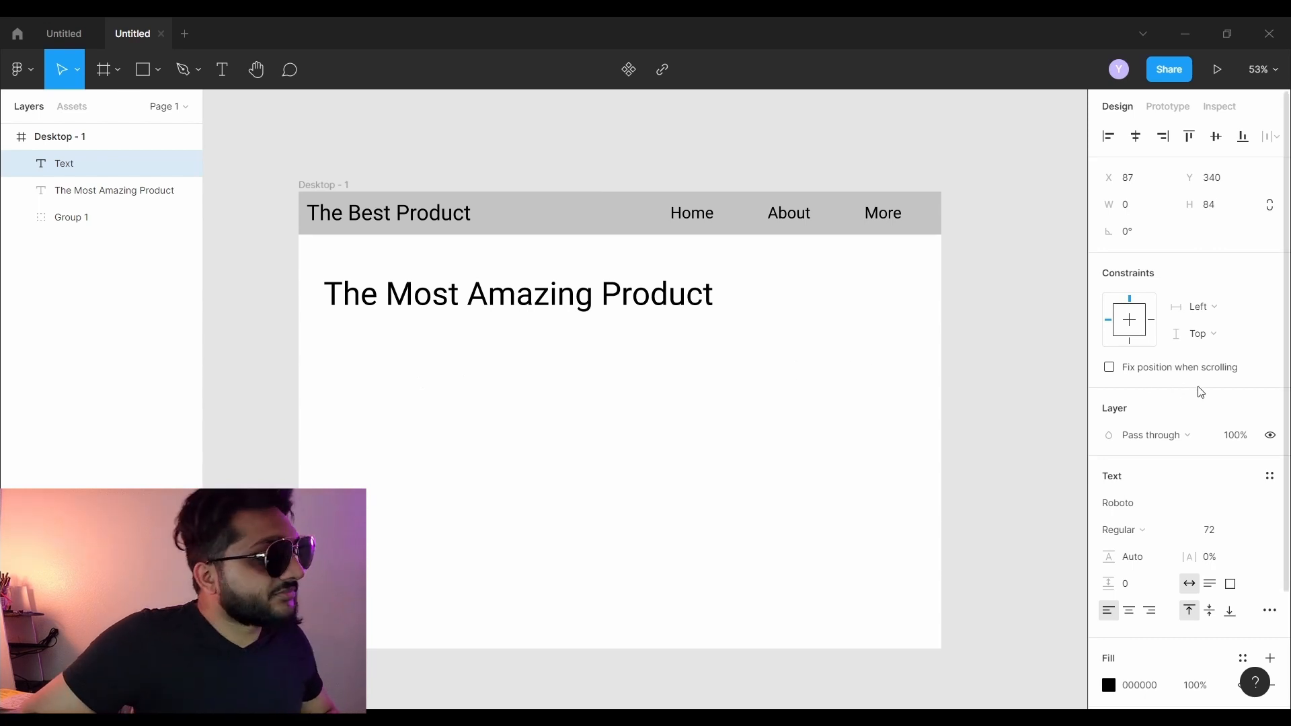
- Set the new text box's font size to 36, clearing the stray characters
{"action": "left_click", "coordinate": [1221, 530]}
{"action": "left_click", "coordinate": [1243, 493]}
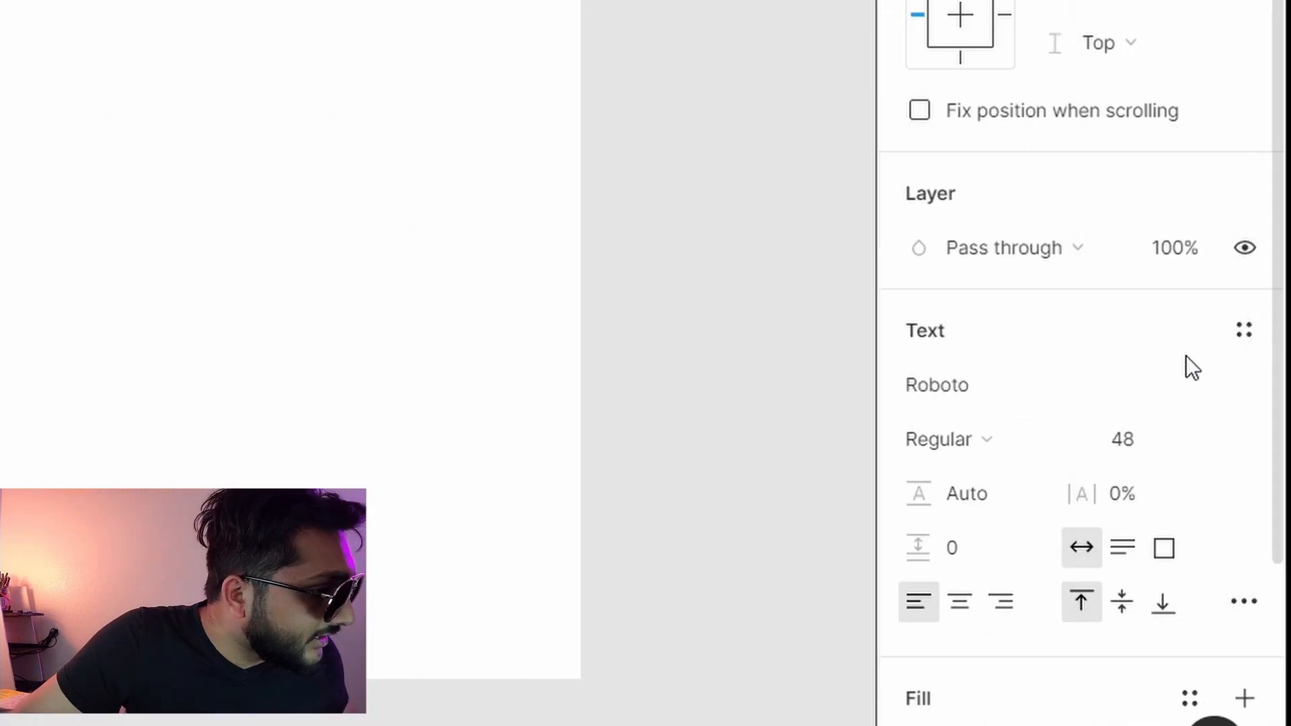
{"action": "type", "text": "kg"}
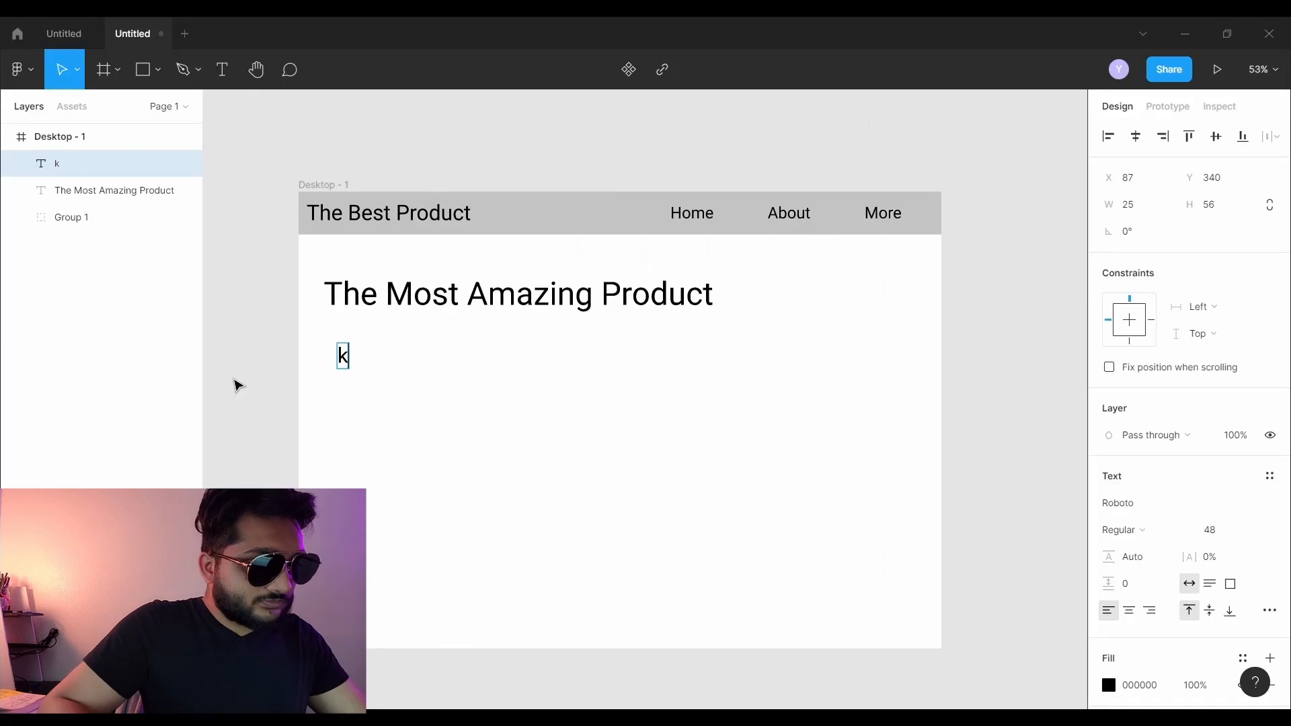
{"action": "key", "text": "BackSpace"}
{"action": "key", "text": "BackSpace"}
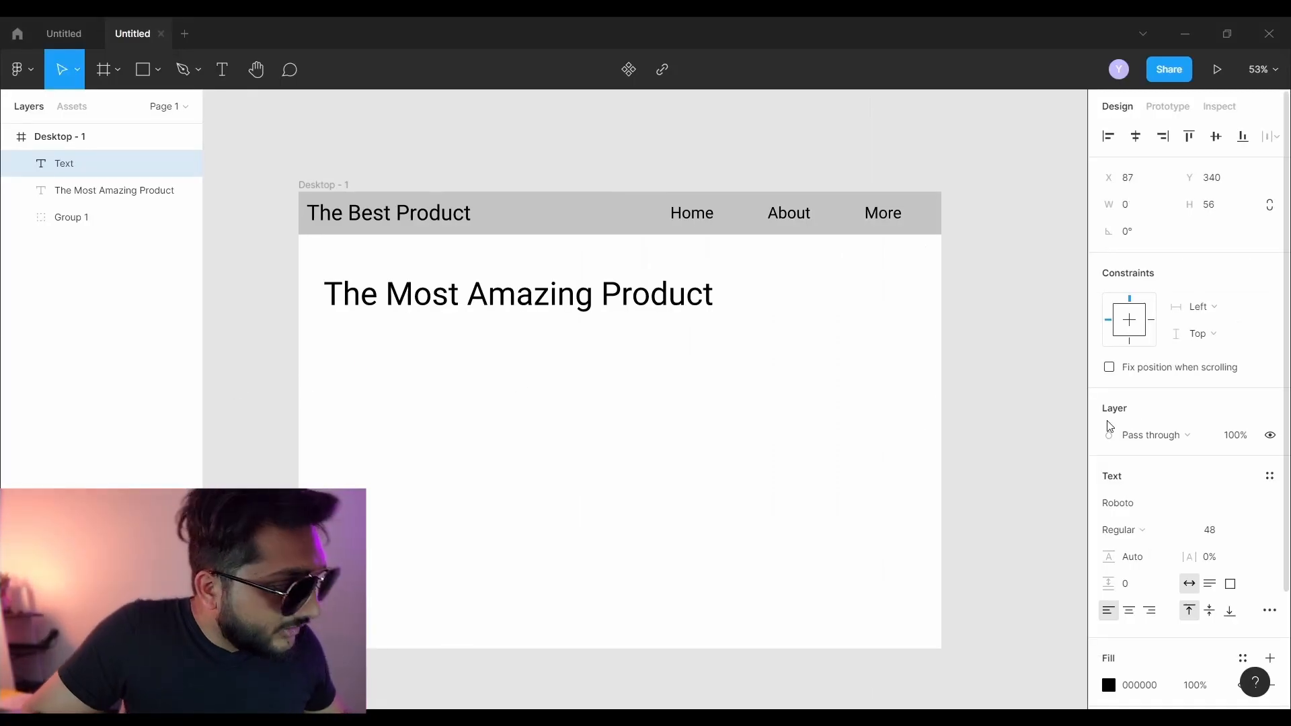
{"action": "left_click", "coordinate": [1252, 531]}
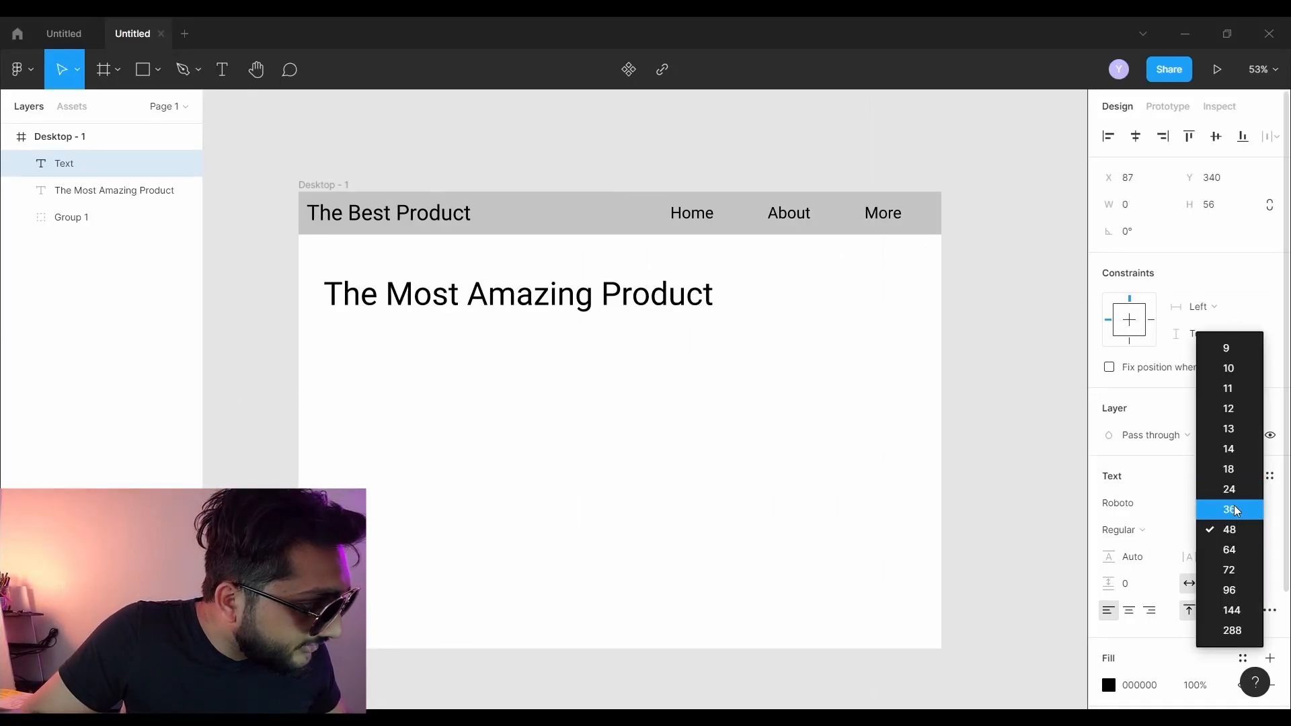
{"action": "left_click", "coordinate": [1243, 510]}
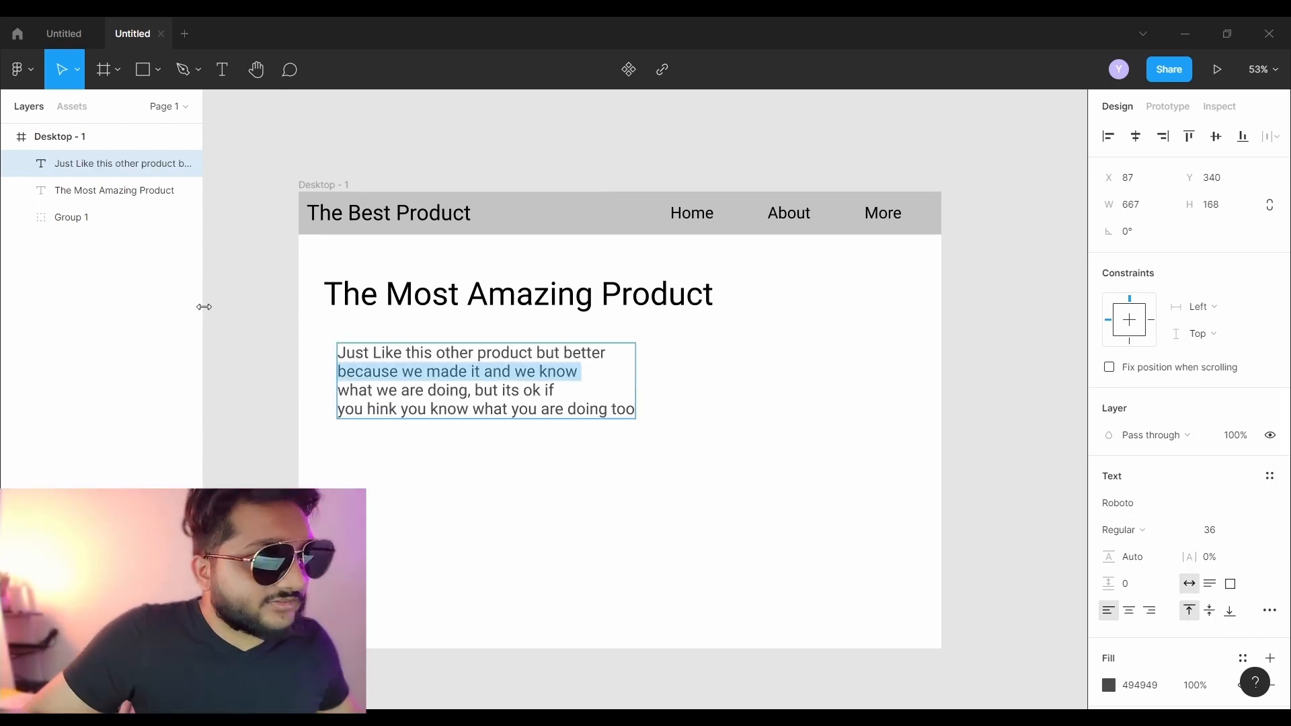
- Centre-align the paragraph, move it beneath the heading, and select both
{"action": "left_click", "coordinate": [311, 341]}
{"action": "double_click", "coordinate": [431, 405]}
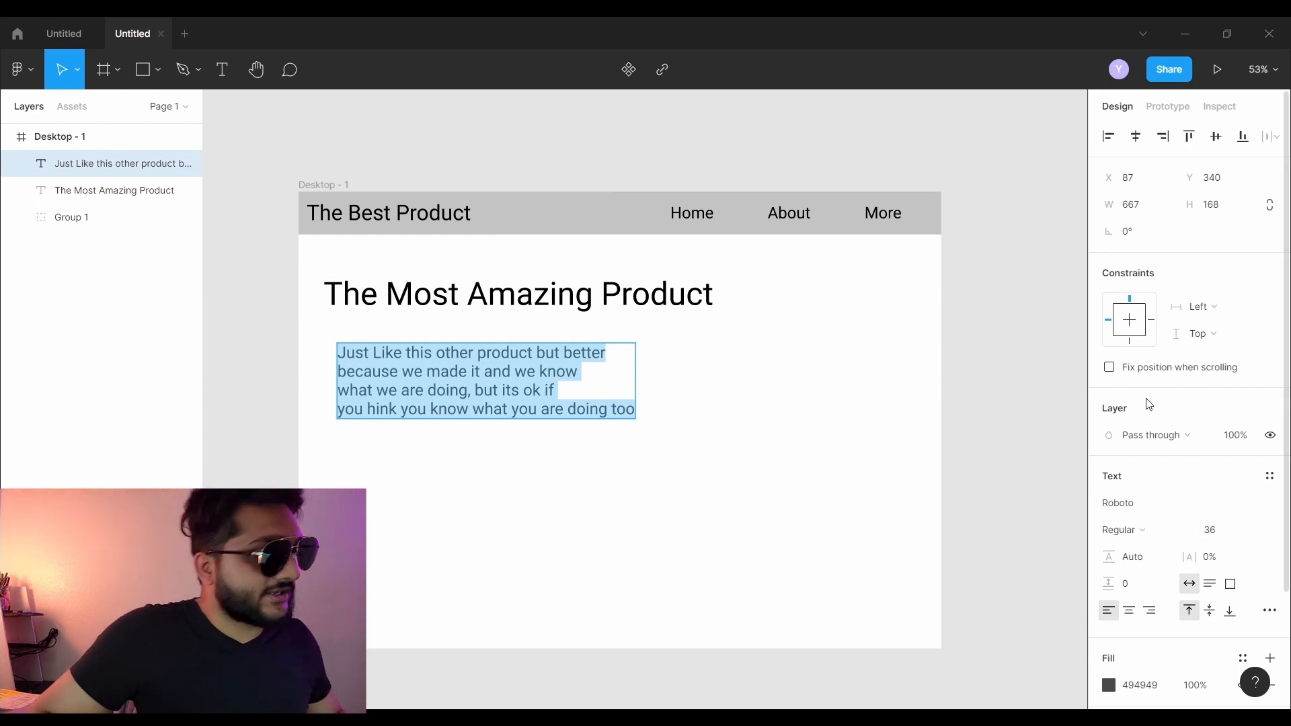
{"action": "scroll", "coordinate": [1143, 502], "scroll_direction": "down", "scroll_amount": 3}
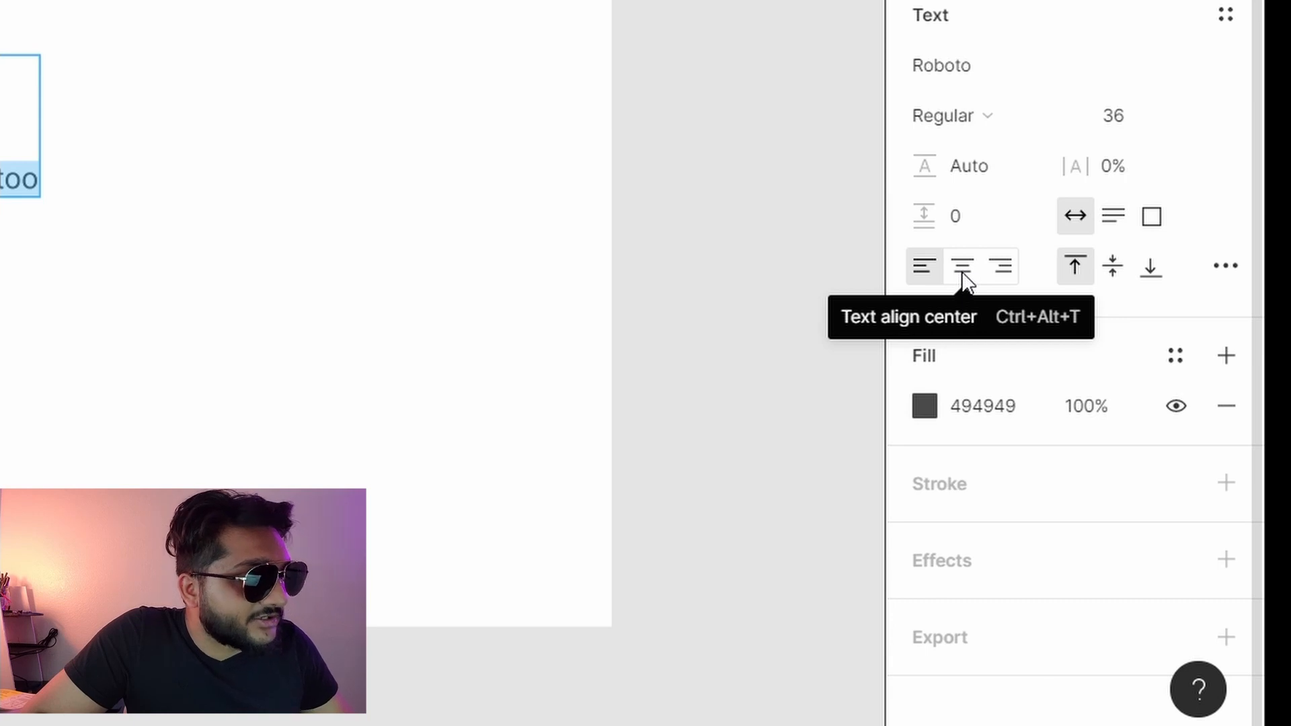
{"action": "left_click", "coordinate": [963, 268]}
{"action": "key", "text": "Escape"}
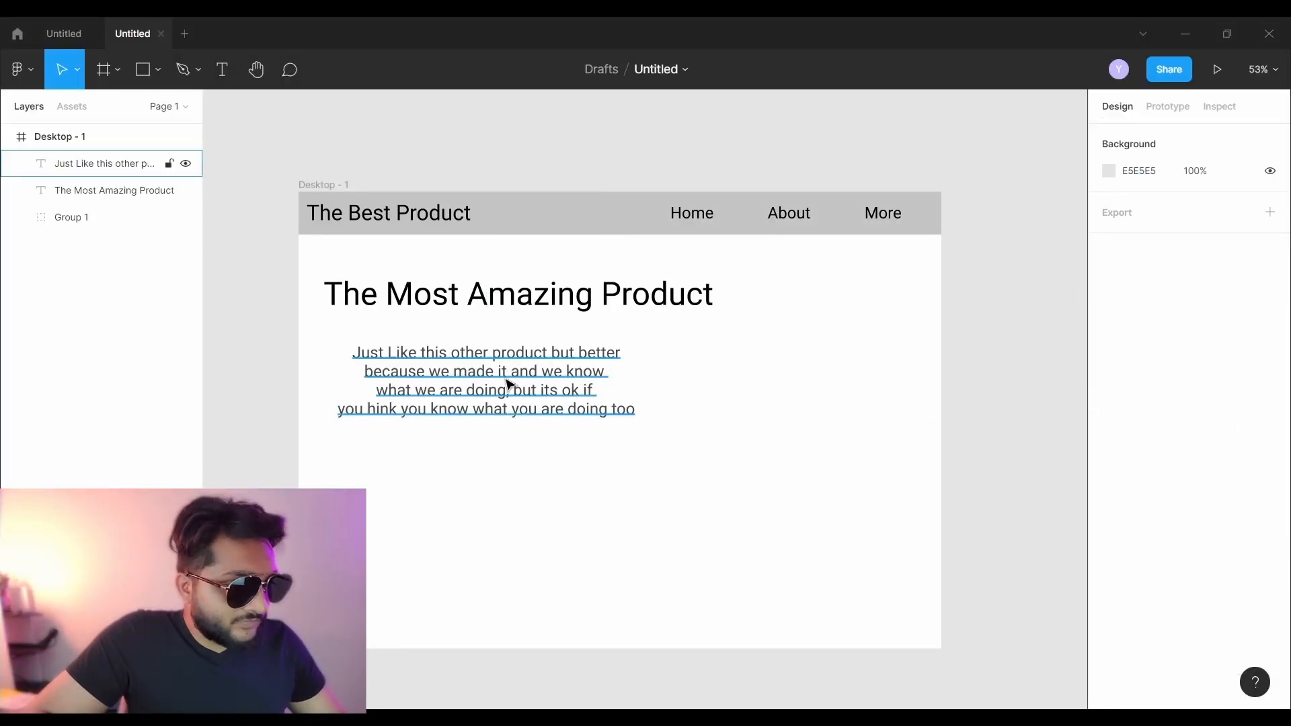
{"action": "left_click_drag", "start_coordinate": [457, 396], "coordinate": [485, 378]}
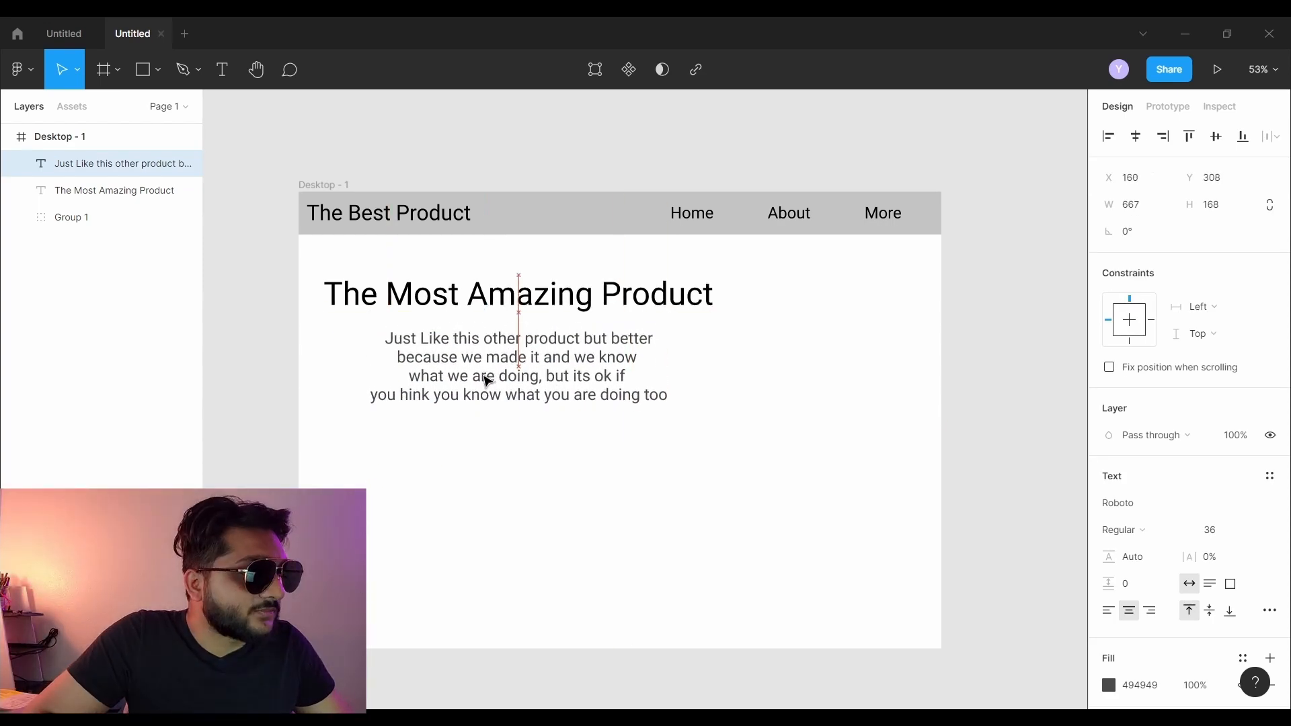
{"action": "left_click", "coordinate": [262, 268]}
{"action": "left_click_drag", "start_coordinate": [261, 248], "coordinate": [791, 444]}
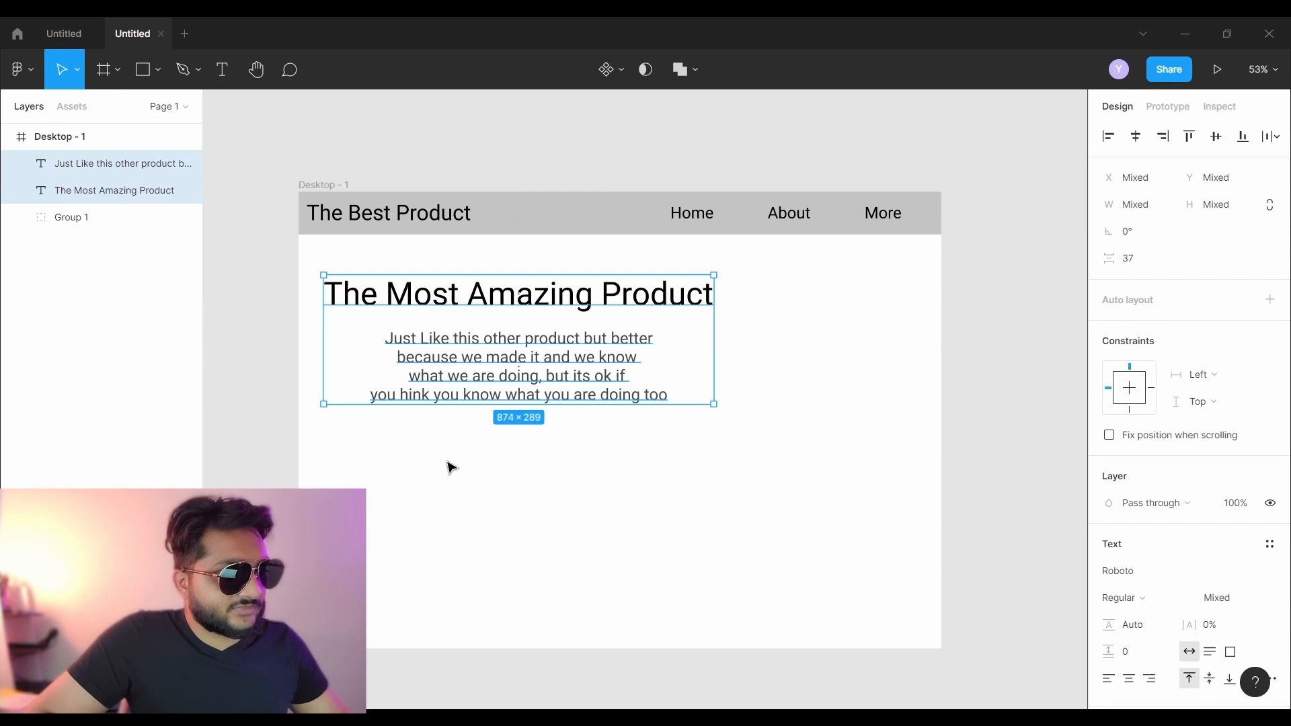
- Group the heading and paragraph and name the group 'content'
{"action": "key", "text": "ctrl+g"}
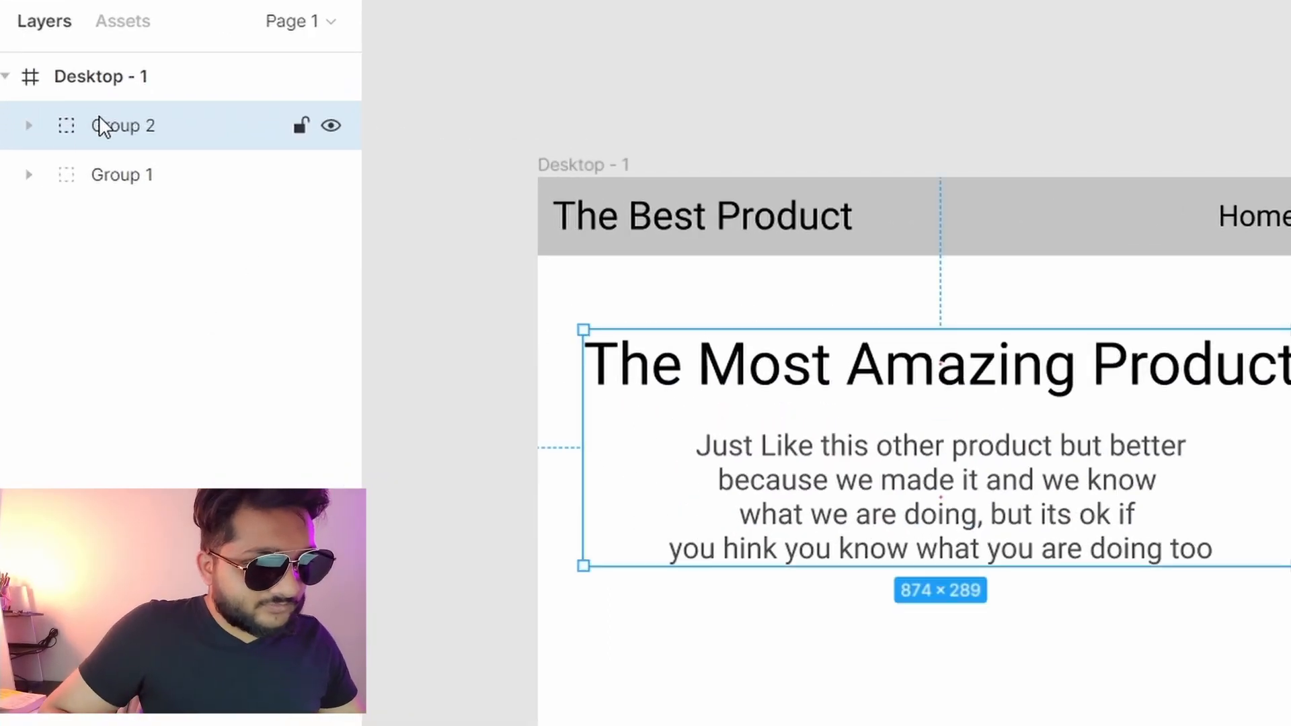
{"action": "double_click", "coordinate": [124, 126]}
{"action": "type", "text": "content"}
{"action": "key", "text": "Return"}
- Rename the top bar group 'header' and nudge the content group slightly up
{"action": "double_click", "coordinate": [148, 176]}
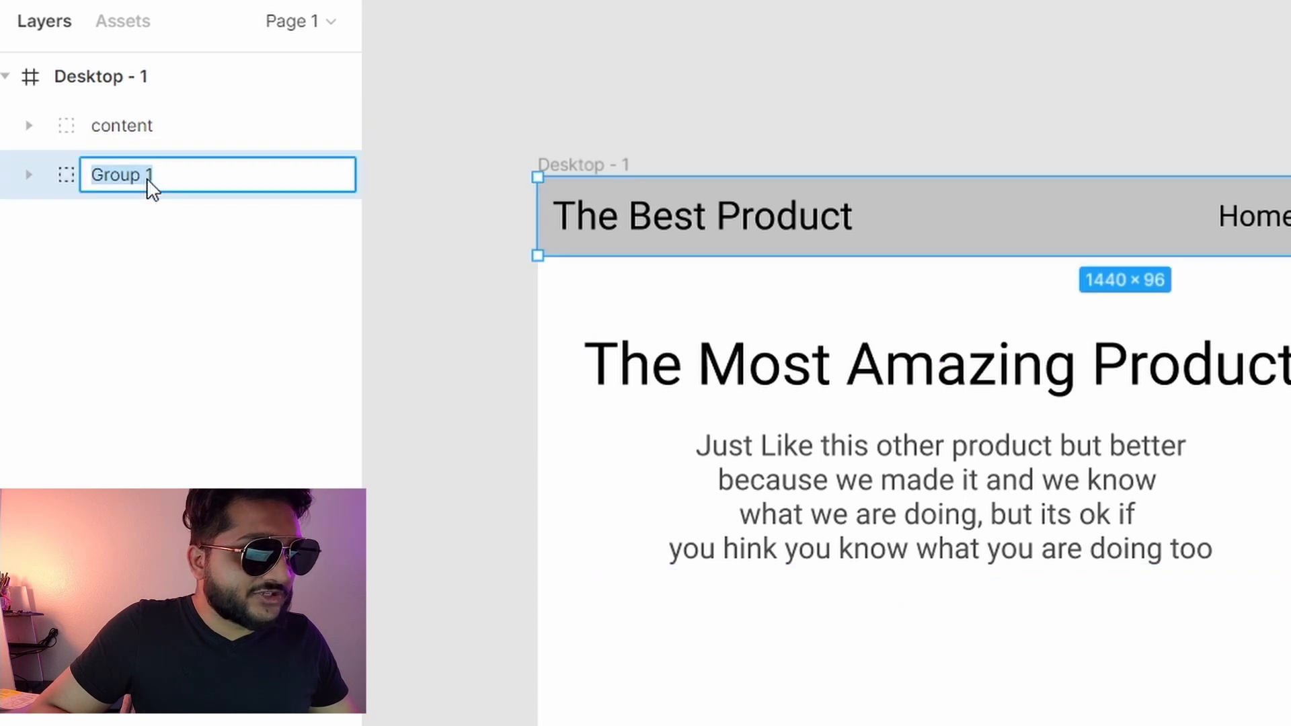
{"action": "type", "text": "header"}
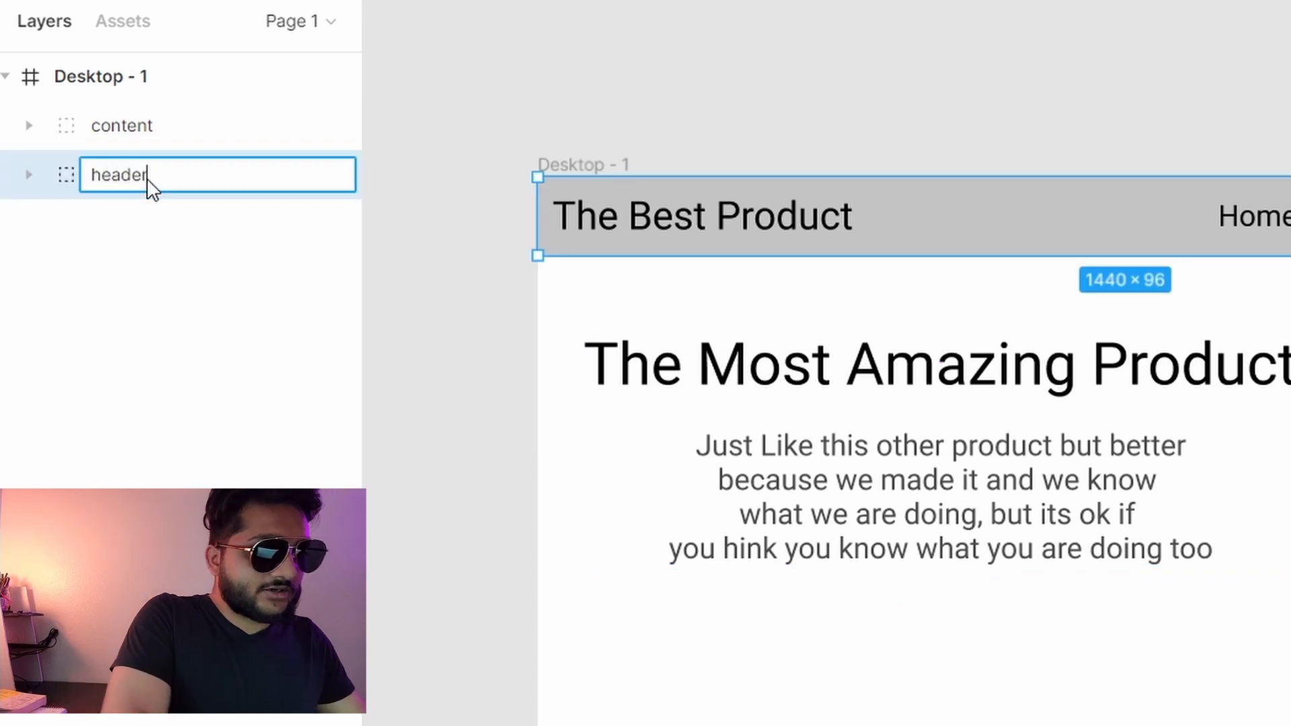
{"action": "key", "text": "Return"}
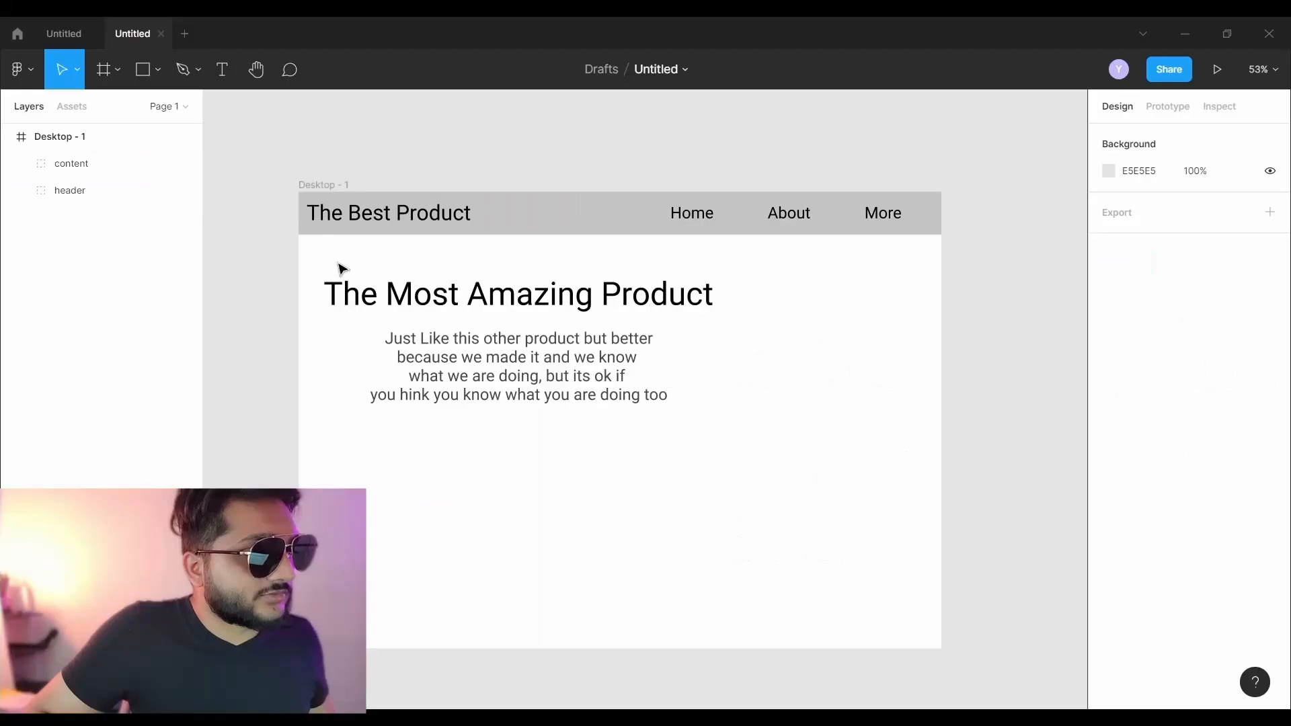
{"action": "mouse_move", "coordinate": [430, 302]}
{"action": "left_mouse_down"}
{"action": "mouse_move", "coordinate": [436, 364]}
{"action": "mouse_move", "coordinate": [452, 302]}
{"action": "mouse_move", "coordinate": [437, 296]}
{"action": "left_mouse_up"}
{"action": "left_click", "coordinate": [679, 366]}
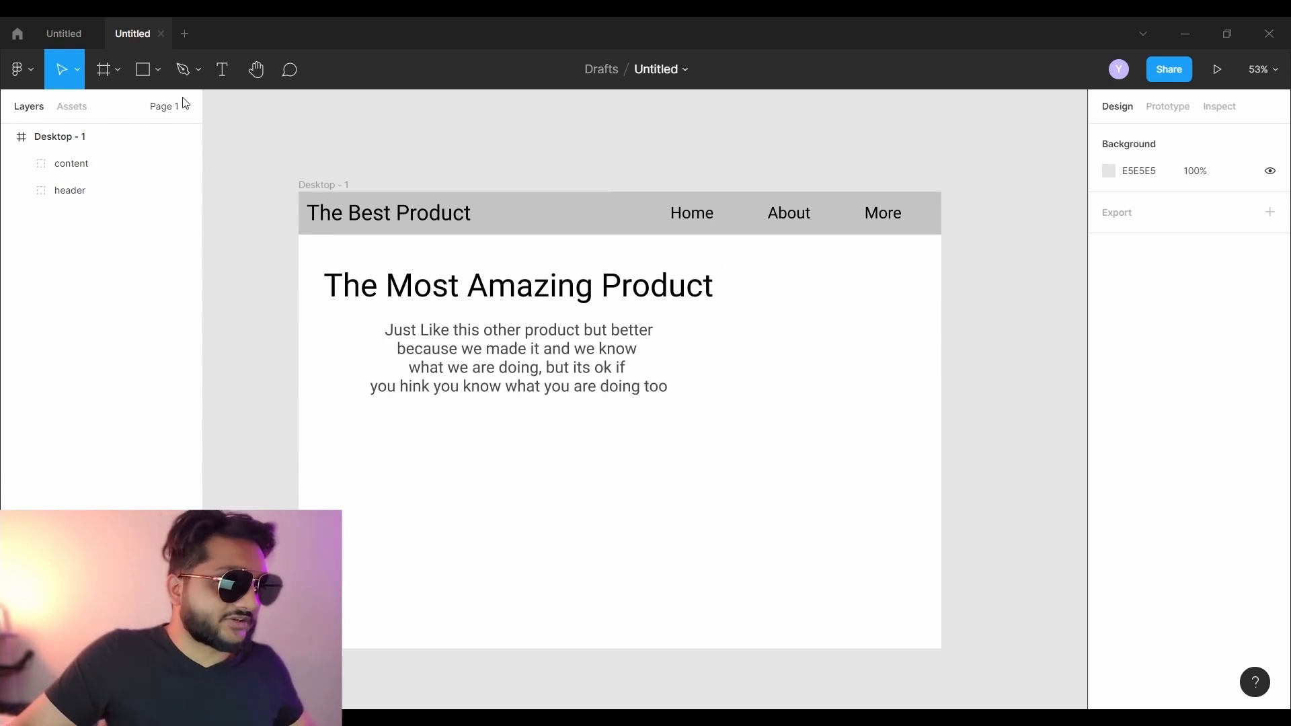
- Draw a button rectangle below the paragraph with 'Order Now' text centred on it
{"action": "left_click", "coordinate": [139, 74]}
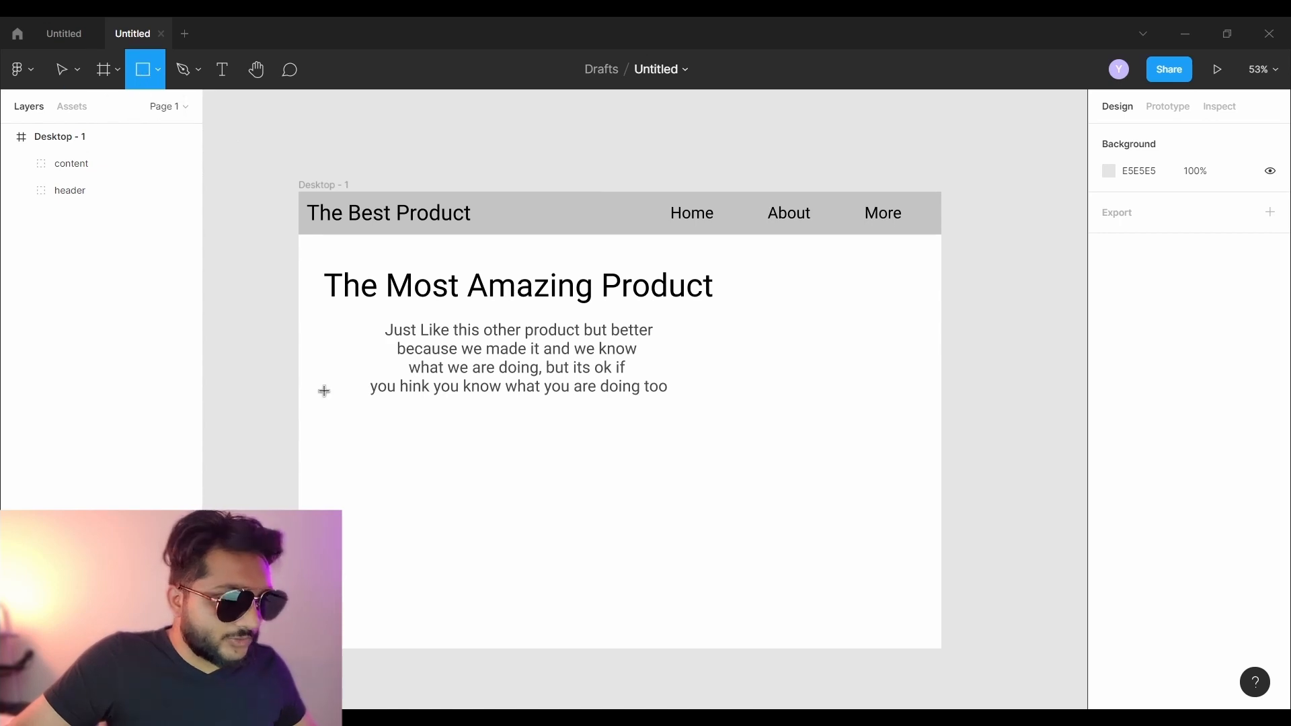
{"action": "left_click_drag", "start_coordinate": [345, 497], "coordinate": [523, 554]}
{"action": "left_click", "coordinate": [223, 74]}
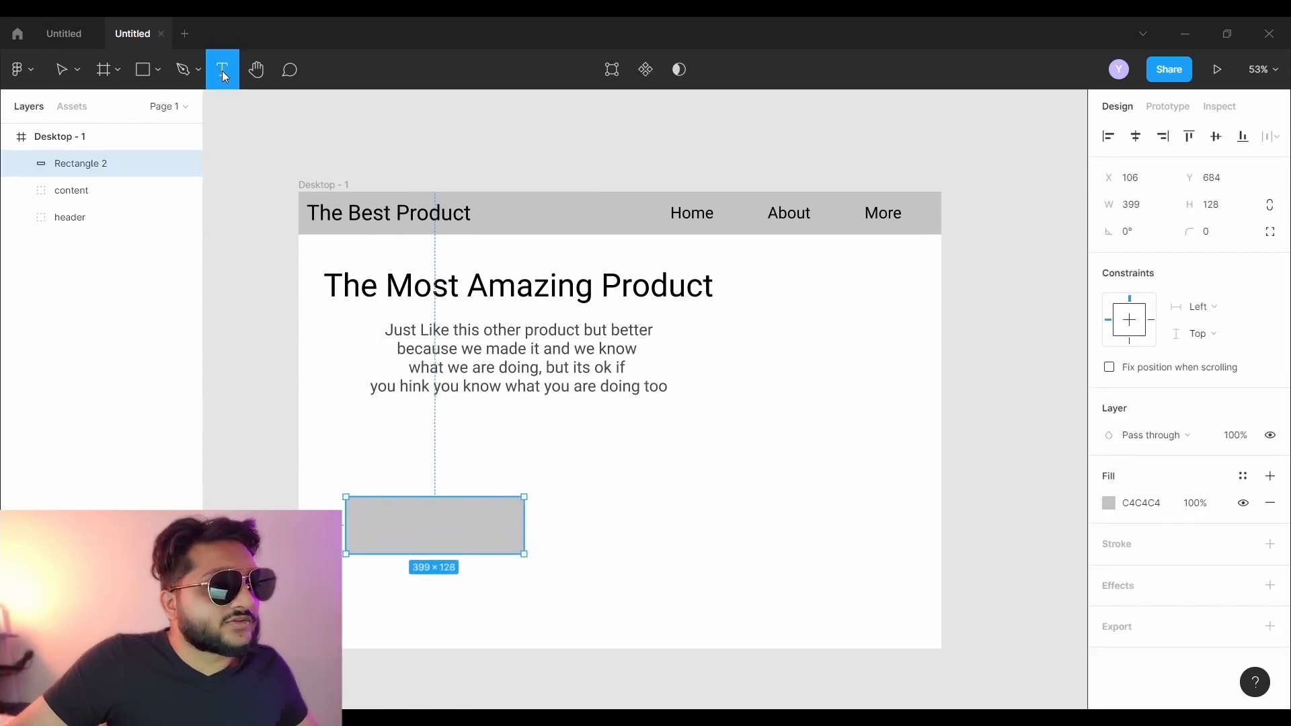
{"action": "left_click", "coordinate": [366, 525]}
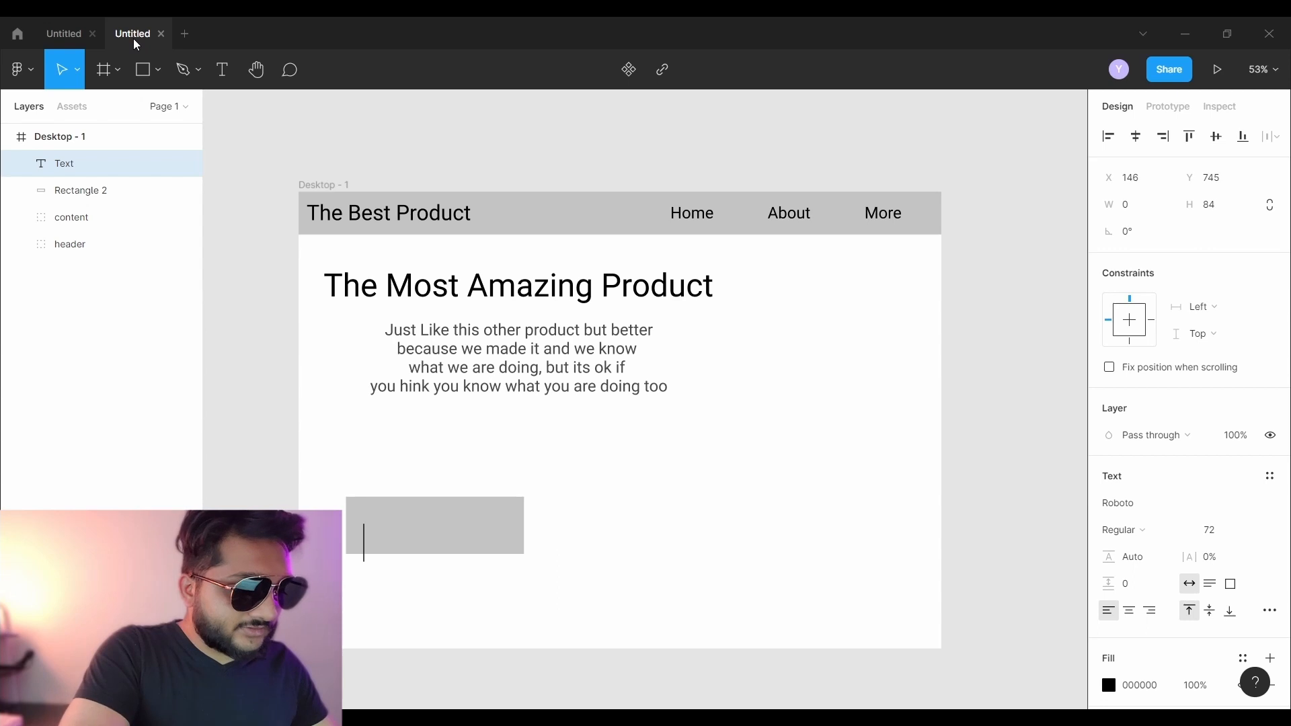
{"action": "type", "text": "Order Now"}
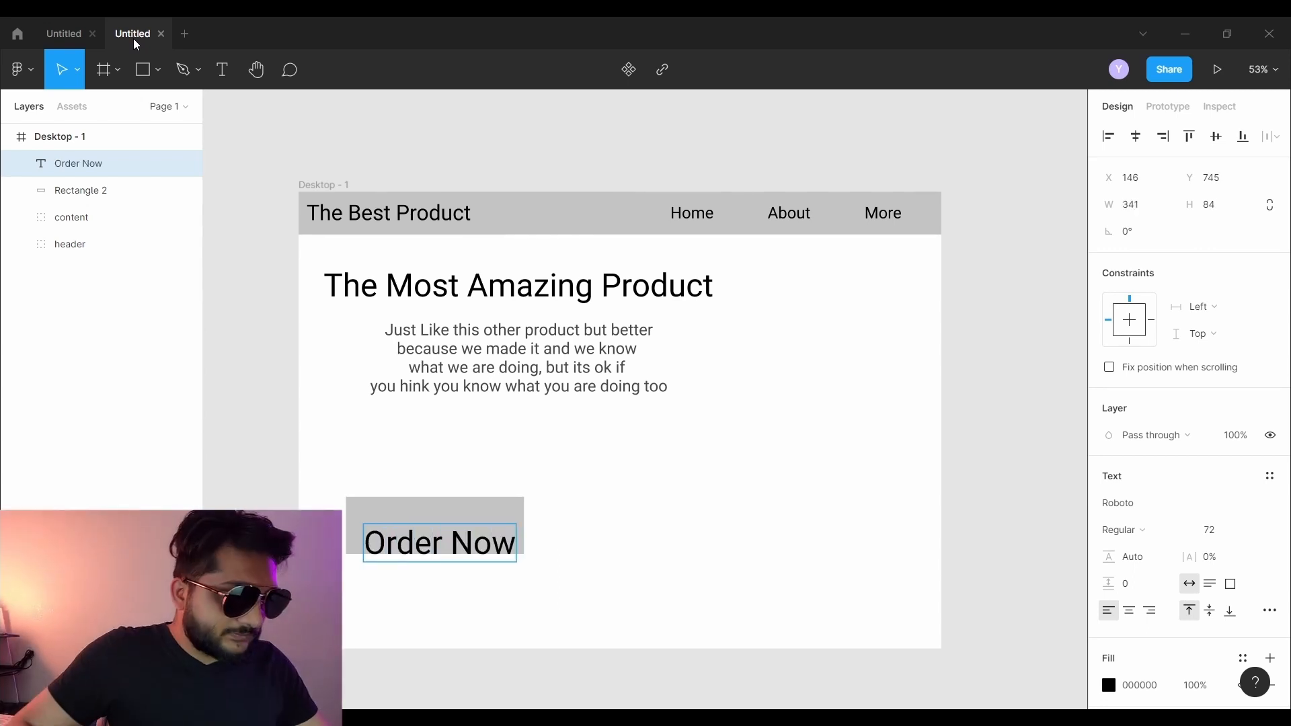
{"action": "left_click", "coordinate": [423, 566]}
{"action": "left_click_drag", "start_coordinate": [428, 549], "coordinate": [424, 529]}
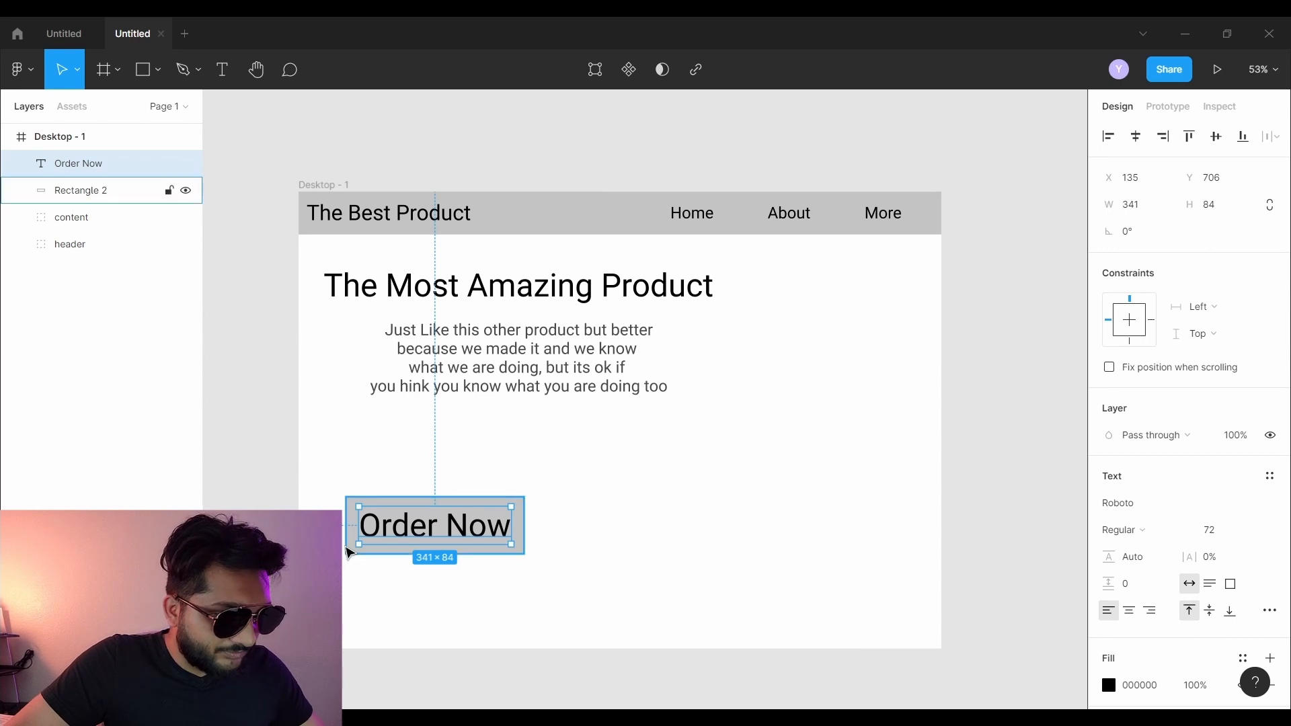
- Round the corners of the Order Now button rectangle
{"action": "left_click_drag", "start_coordinate": [337, 486], "coordinate": [458, 570]}
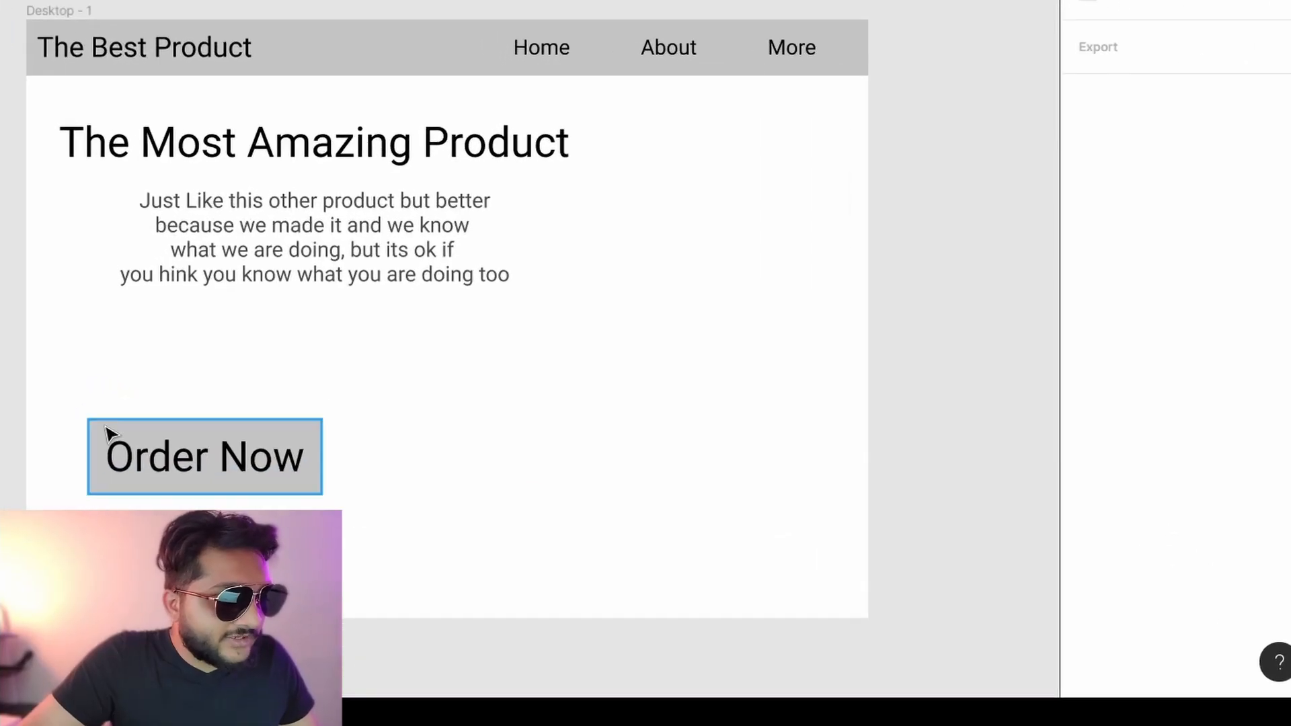
{"action": "left_click", "coordinate": [360, 504]}
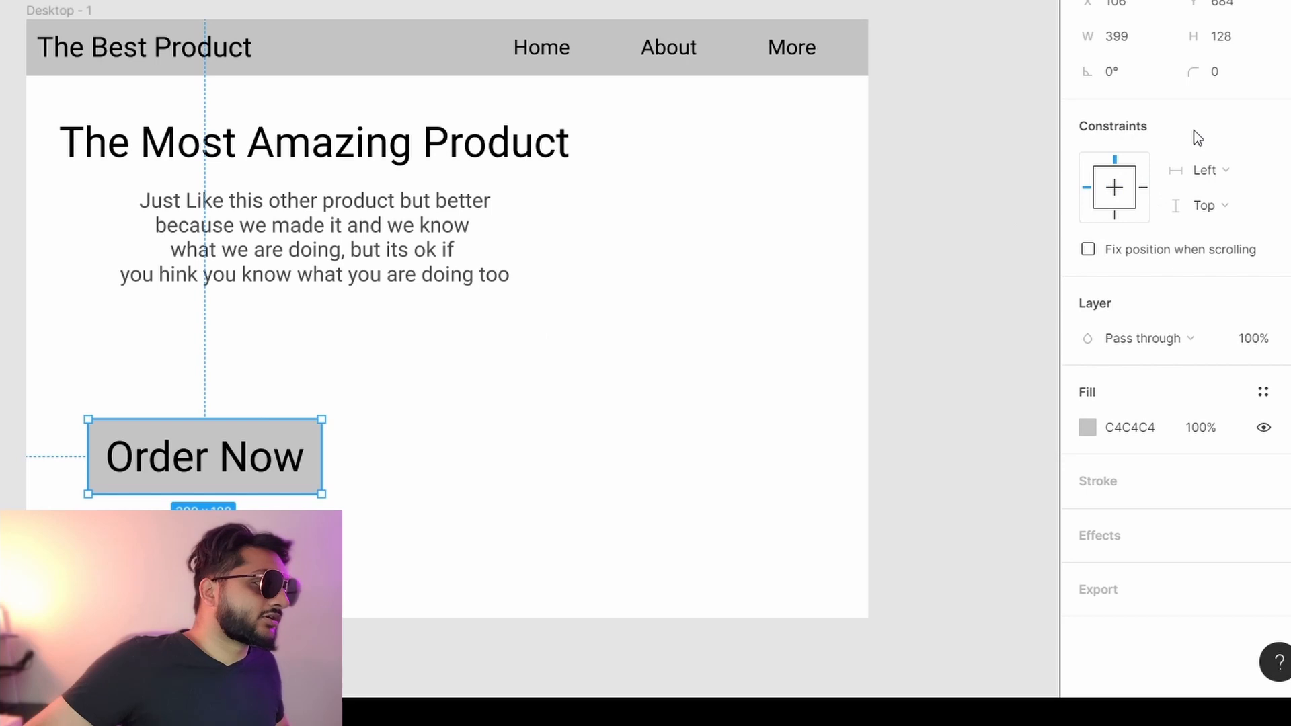
{"action": "left_click_drag", "start_coordinate": [1192, 75], "coordinate": [113, 173]}
{"action": "left_click", "coordinate": [271, 403]}
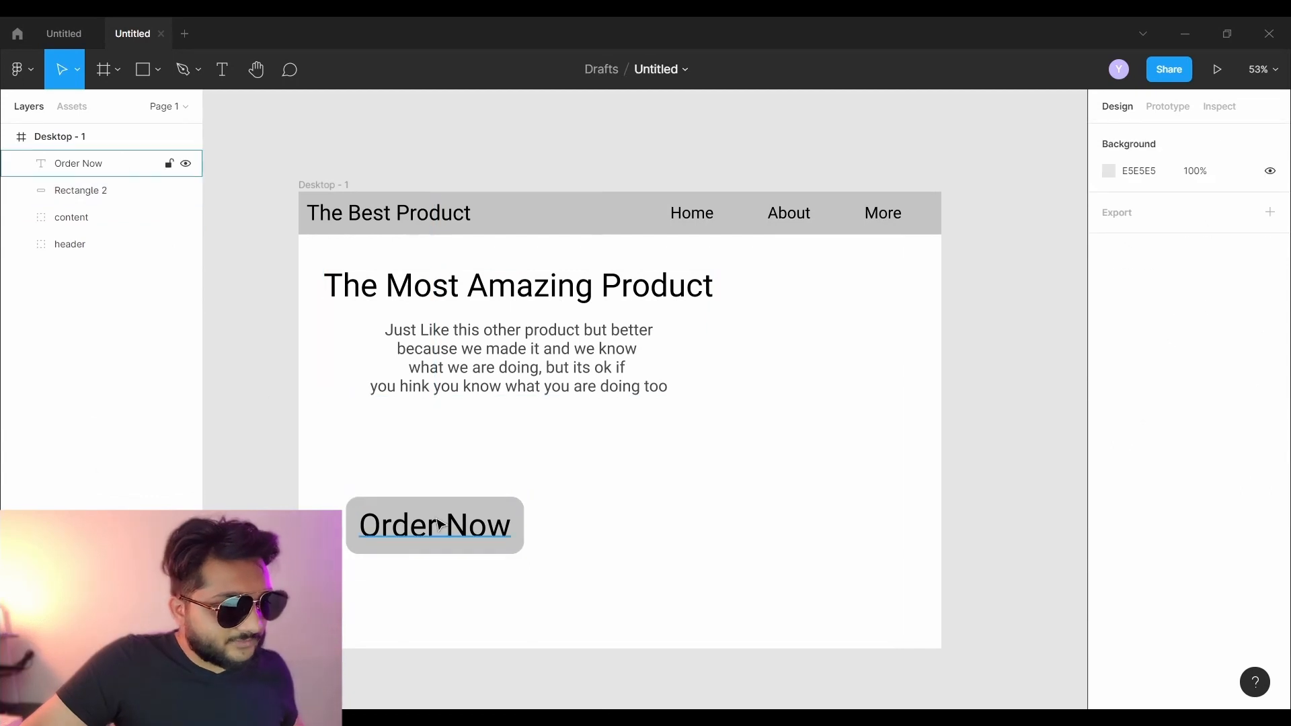
- Add a drop shadow to the Order Now rectangle and raise its blur to 17
{"action": "left_click", "coordinate": [352, 510]}
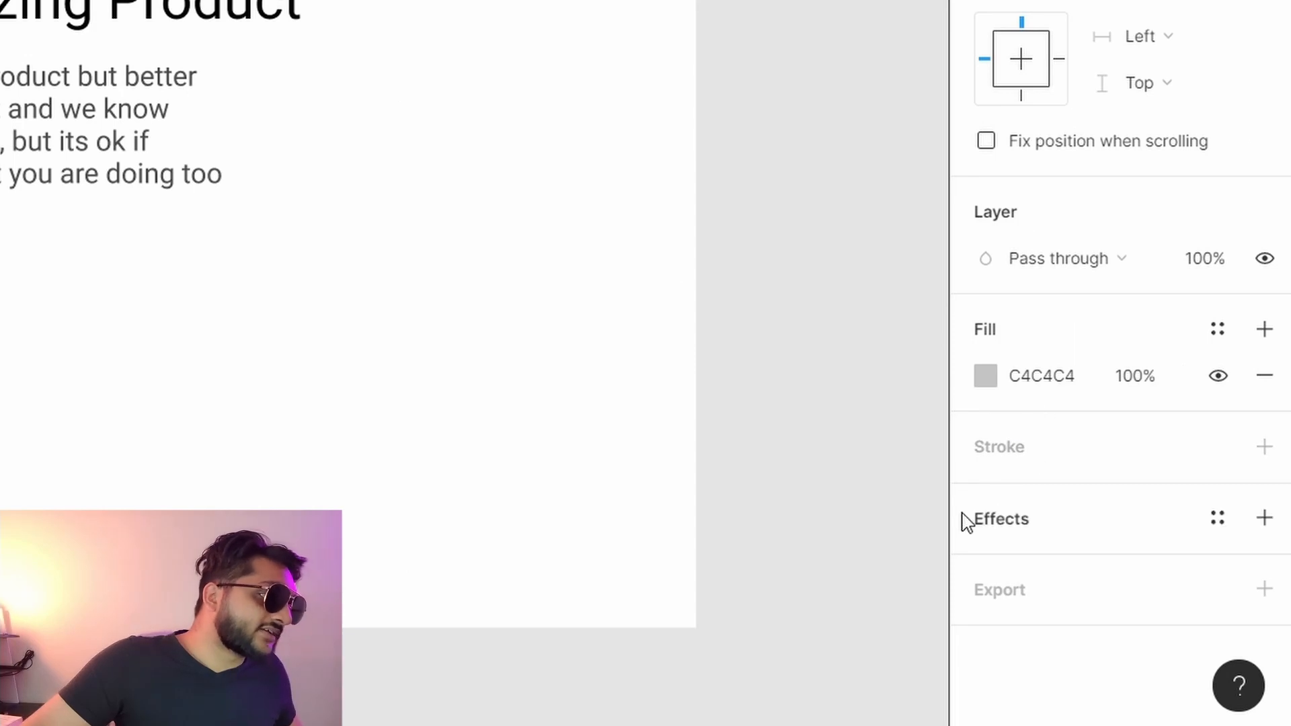
{"action": "left_click", "coordinate": [1003, 512]}
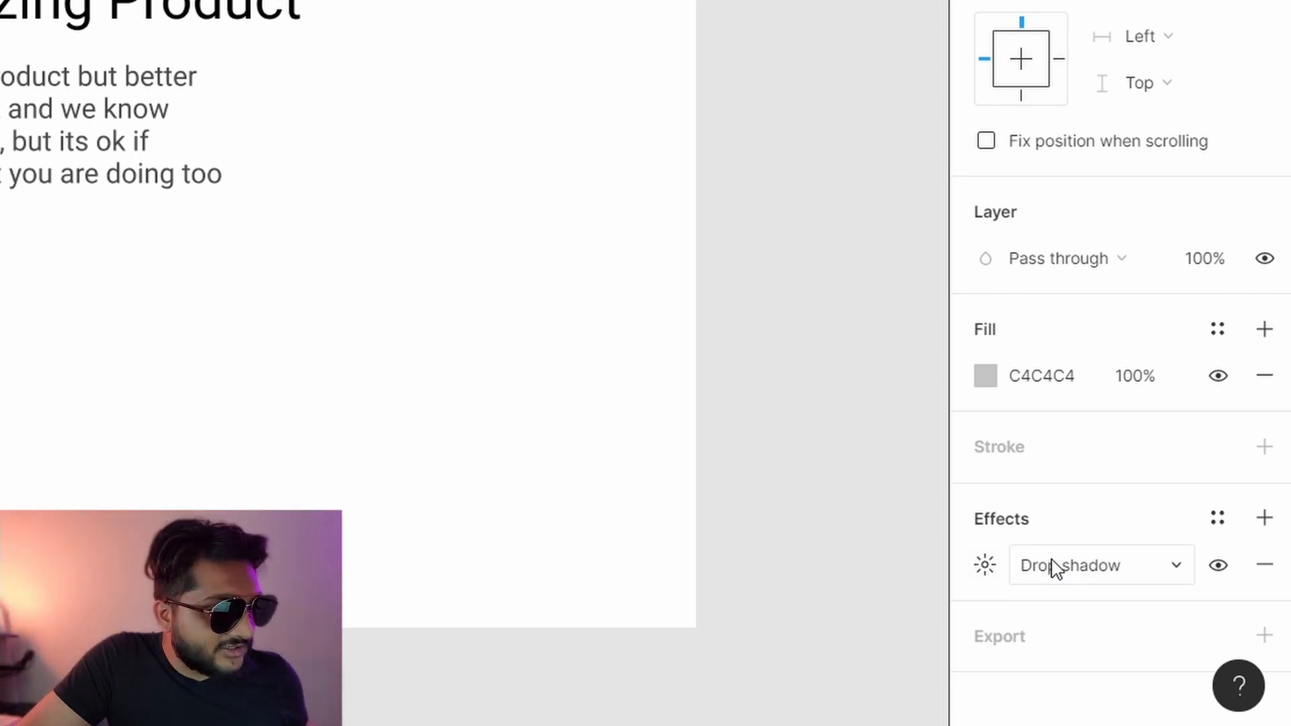
{"action": "left_click", "coordinate": [981, 565]}
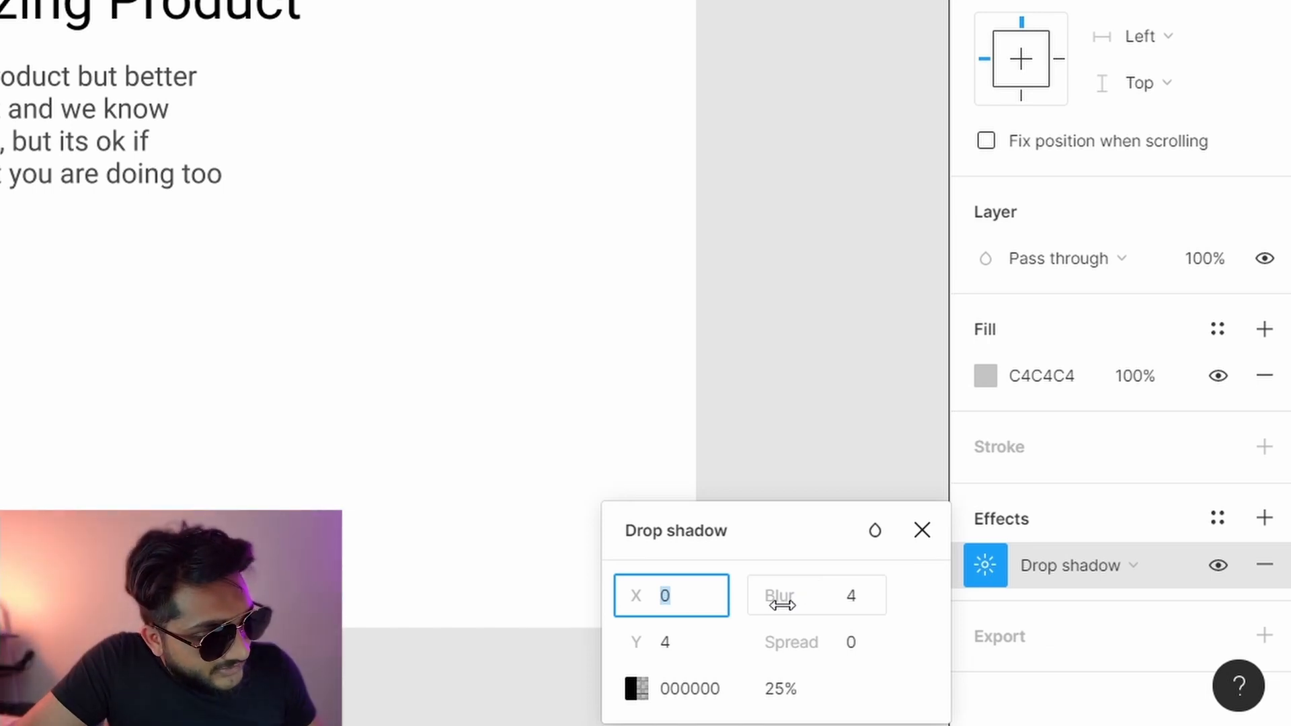
{"action": "left_click_drag", "start_coordinate": [783, 606], "coordinate": [457, 597]}
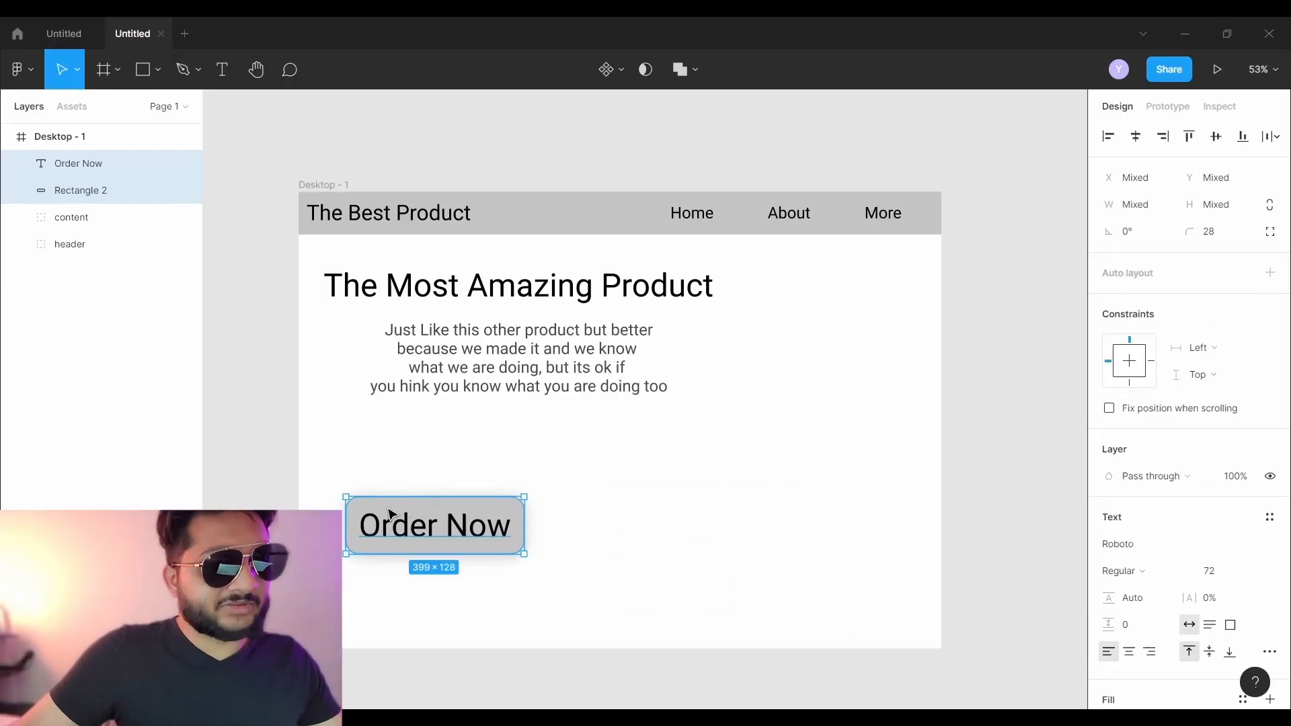
- Duplicate the Order Now button to the right of the original
{"action": "left_click_drag", "start_coordinate": [418, 516], "coordinate": [602, 520]}
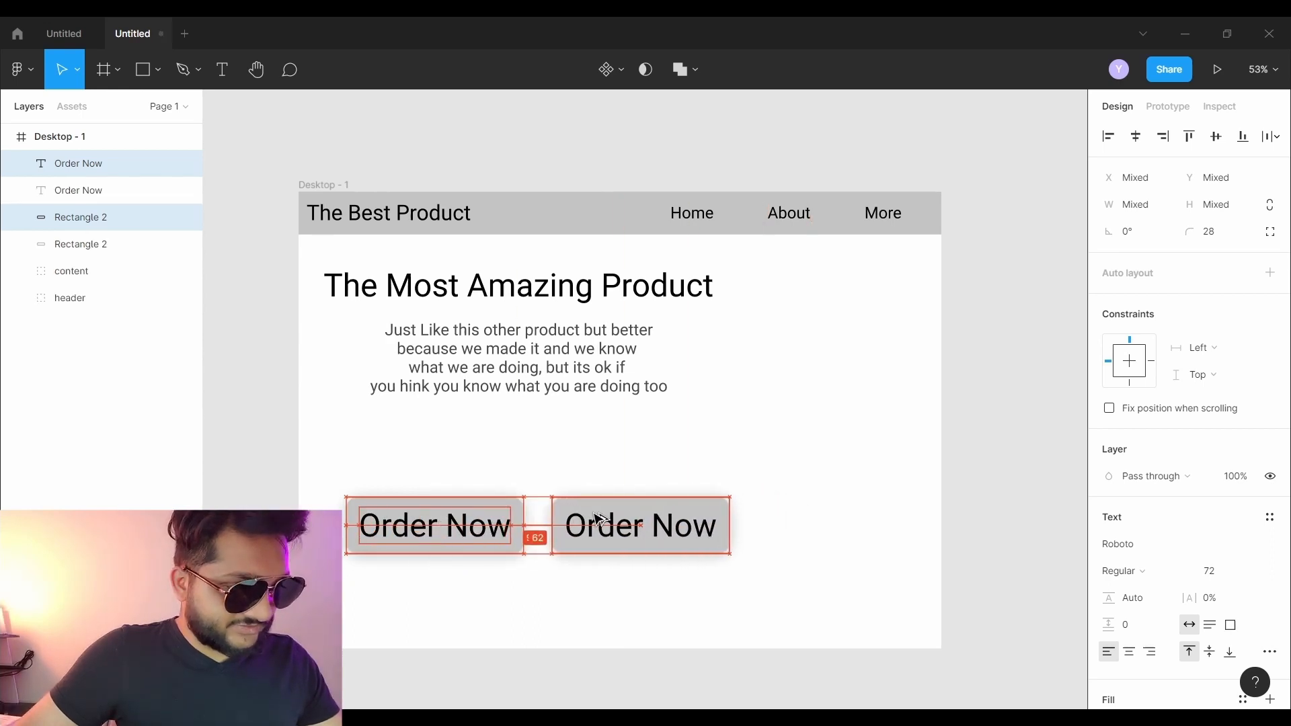
{"action": "left_click", "coordinate": [412, 455]}
{"action": "scroll", "coordinate": [447, 502], "scroll_direction": "up", "scroll_amount": 5}
{"action": "scroll", "coordinate": [457, 501], "scroll_direction": "down", "scroll_amount": 3}
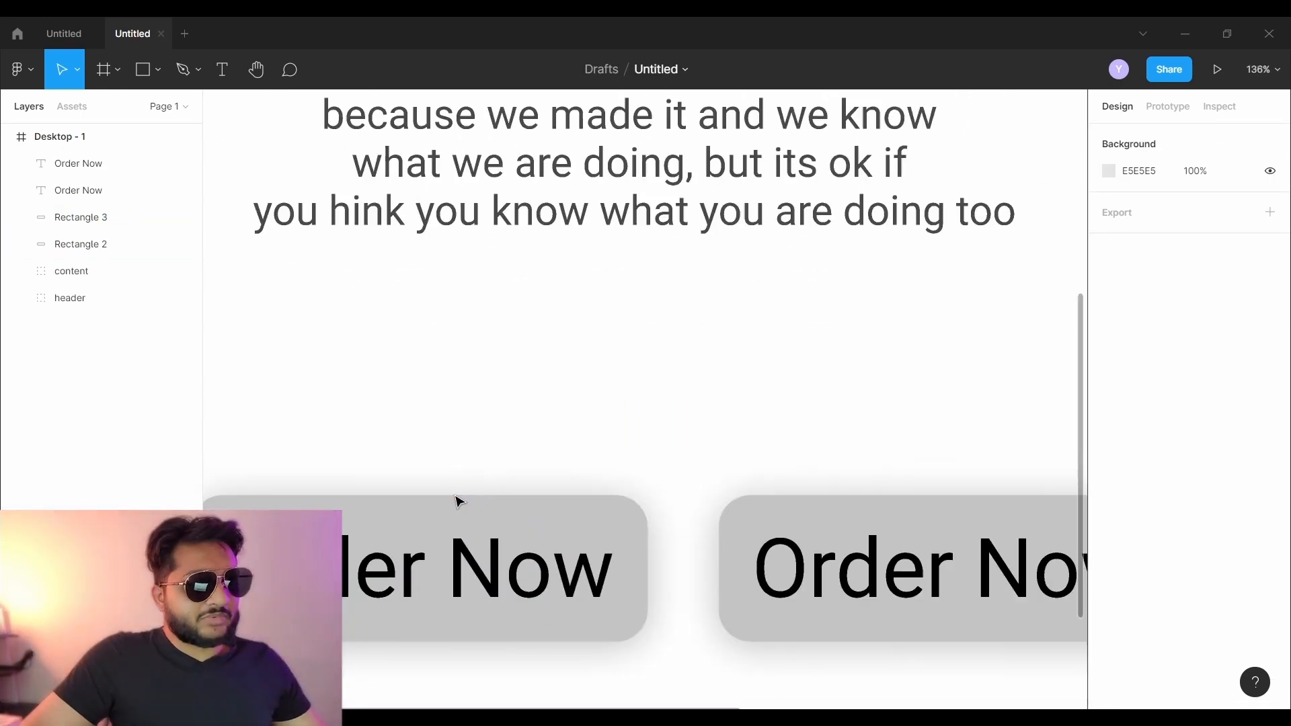
{"action": "left_click_drag", "start_coordinate": [421, 389], "coordinate": [481, 327]}
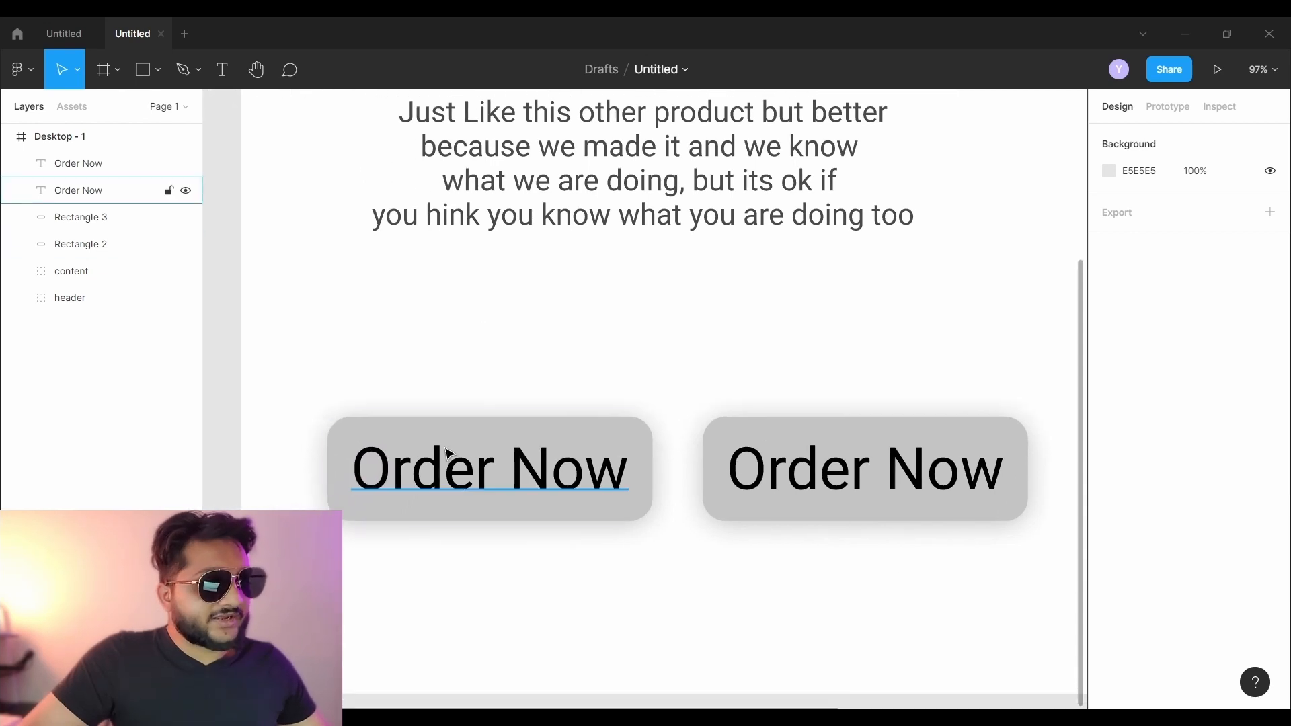
- Shrink the left Order Now text to 48 and adjust the left button's corner
{"action": "double_click", "coordinate": [469, 465]}
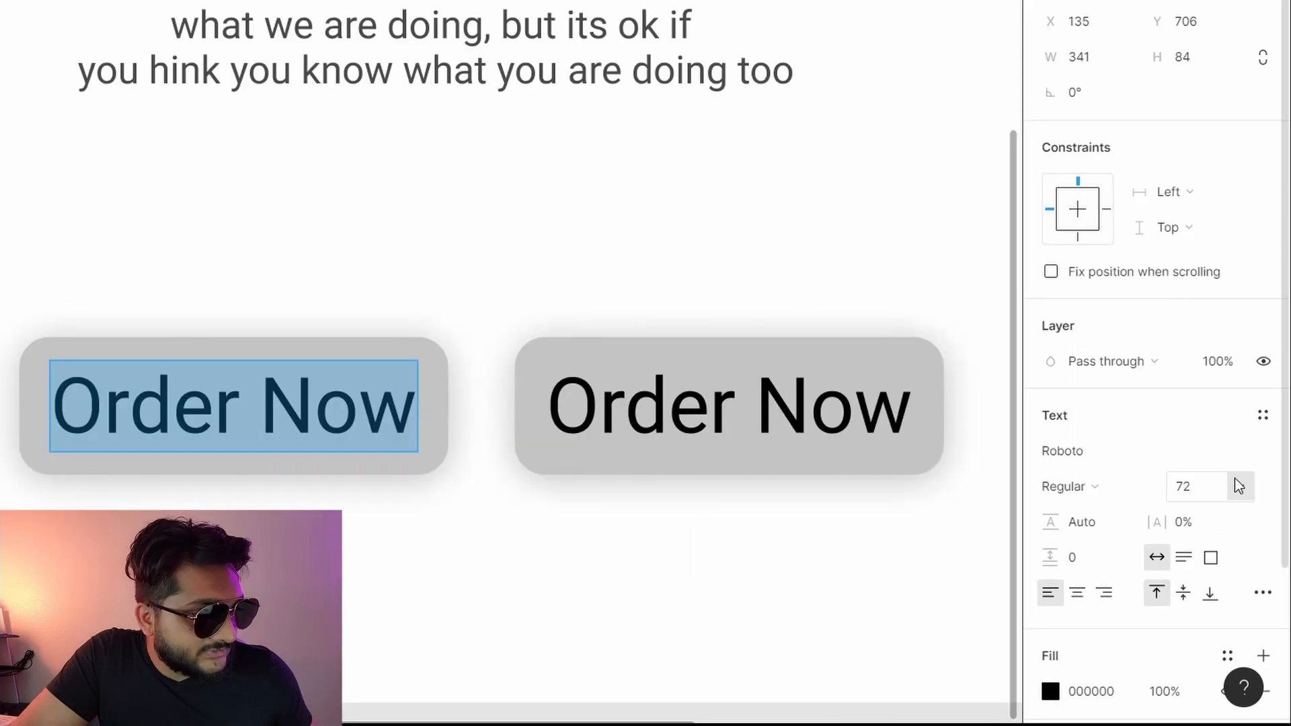
{"action": "left_click", "coordinate": [1247, 525]}
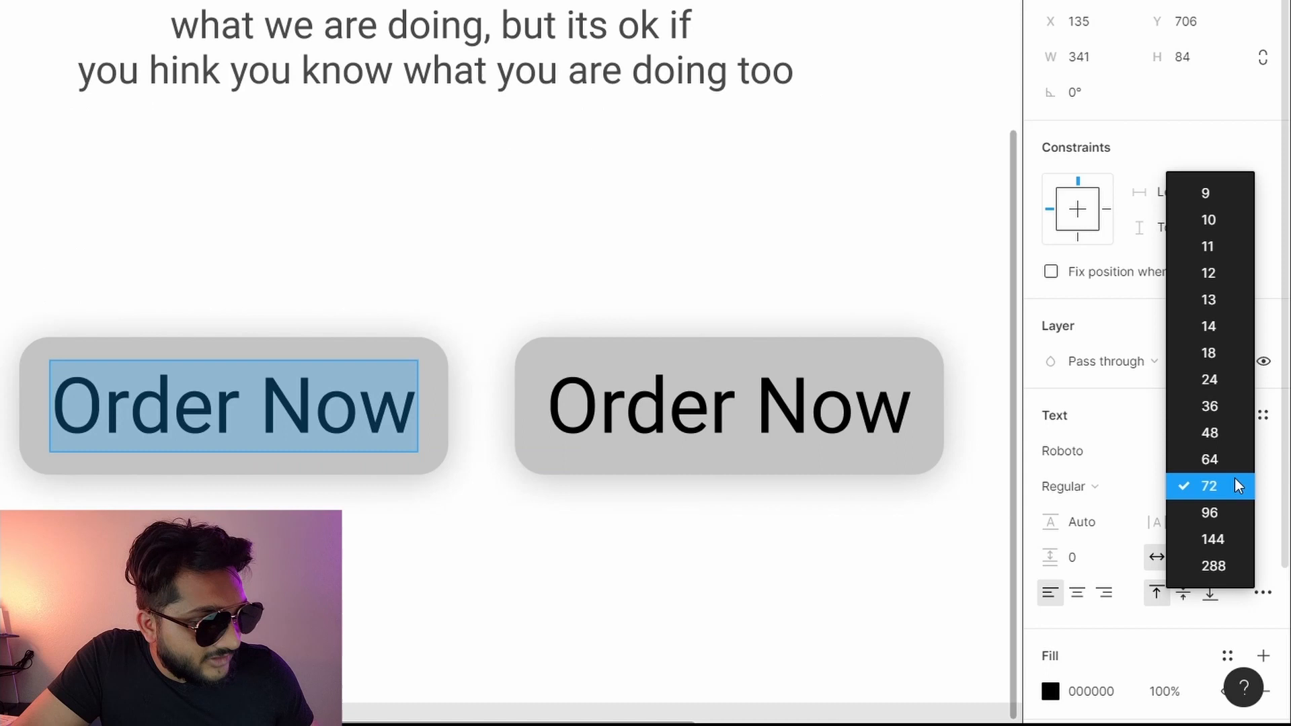
{"action": "left_click", "coordinate": [1224, 433]}
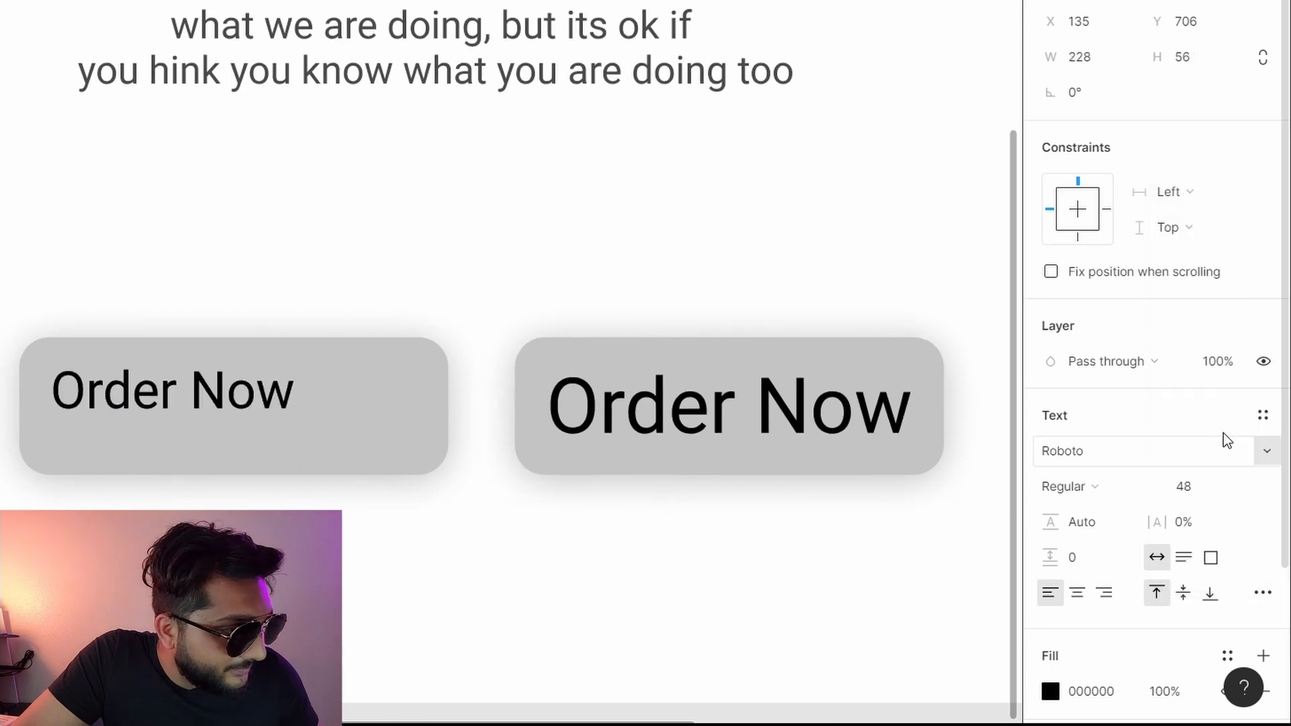
{"action": "key", "text": "Escape"}
{"action": "left_click", "coordinate": [412, 437]}
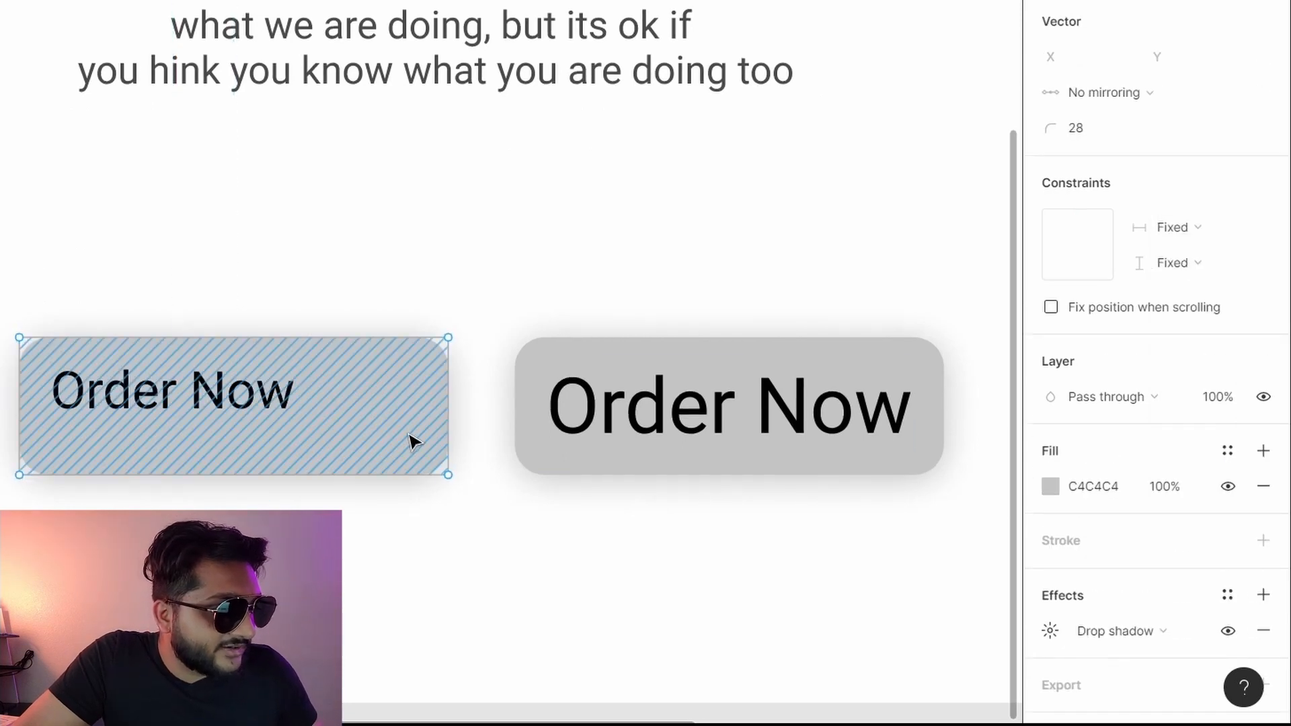
{"action": "left_click_drag", "start_coordinate": [449, 481], "coordinate": [427, 478]}
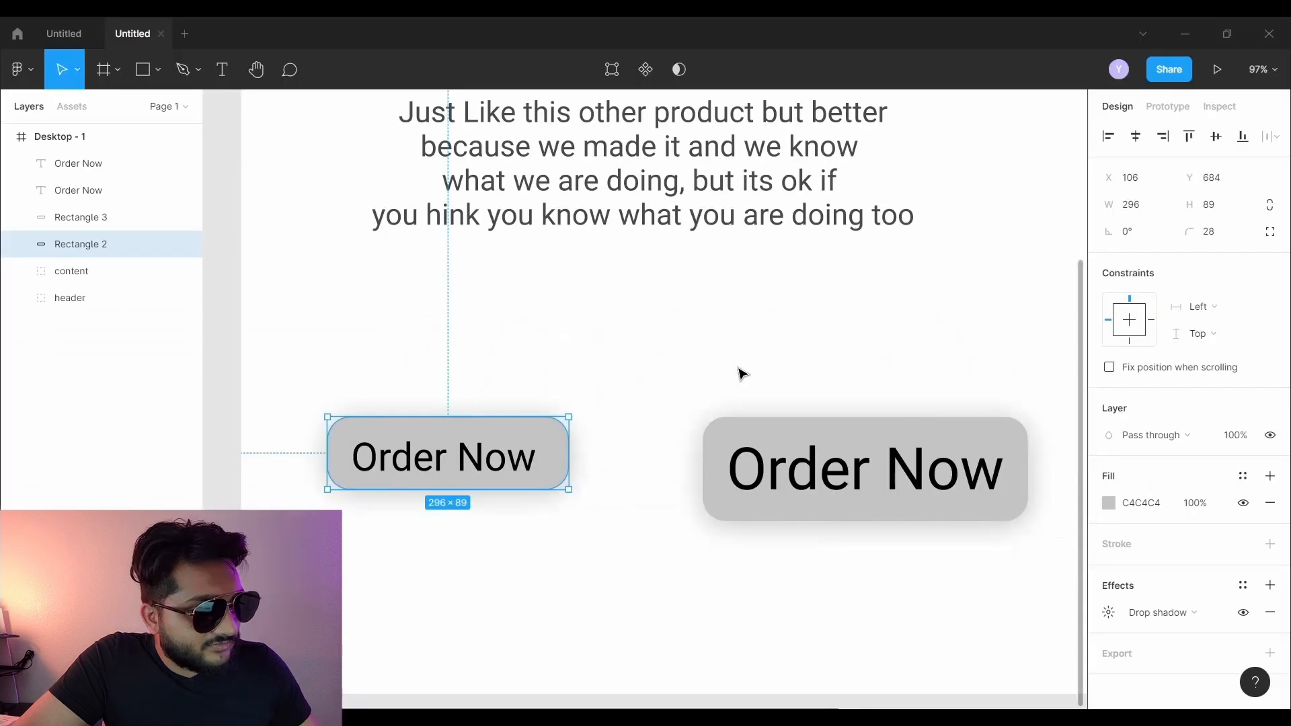
- Reposition the Order Now text within its button, restoring the right button afterwards
{"action": "left_click_drag", "start_coordinate": [562, 275], "coordinate": [613, 444]}
{"action": "left_click_drag", "start_coordinate": [779, 499], "coordinate": [780, 503]}
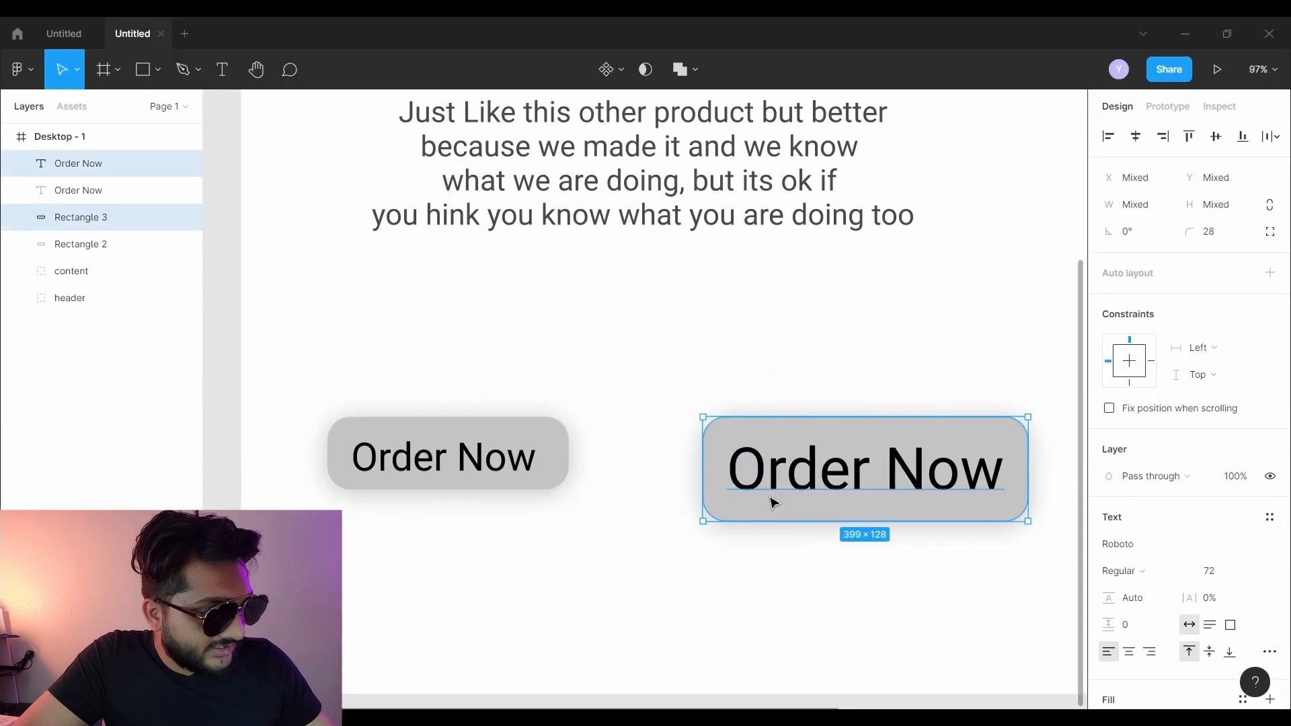
{"action": "key", "text": "Delete"}
{"action": "left_click_drag", "start_coordinate": [441, 462], "coordinate": [421, 464]}
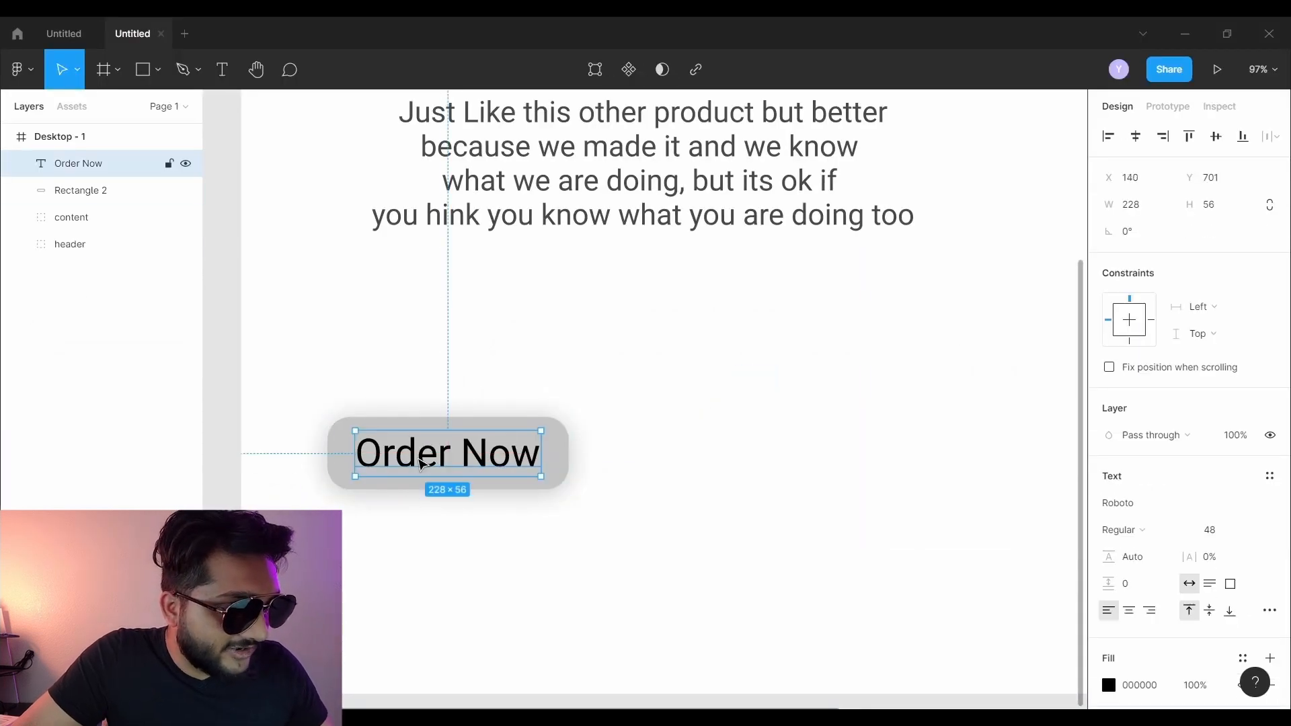
{"action": "left_click", "coordinate": [271, 374]}
{"action": "key", "text": "ctrl+z"}
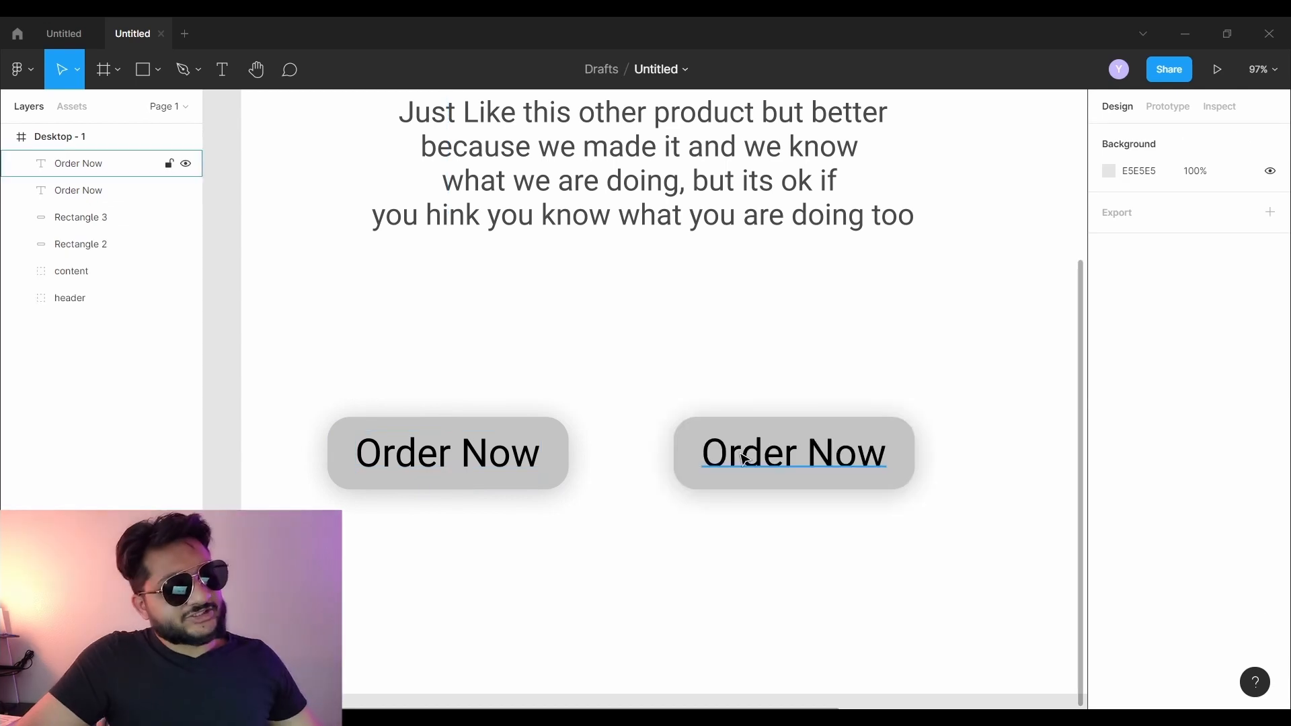
- Change the right button's label to 'Learn More'
{"action": "double_click", "coordinate": [745, 459]}
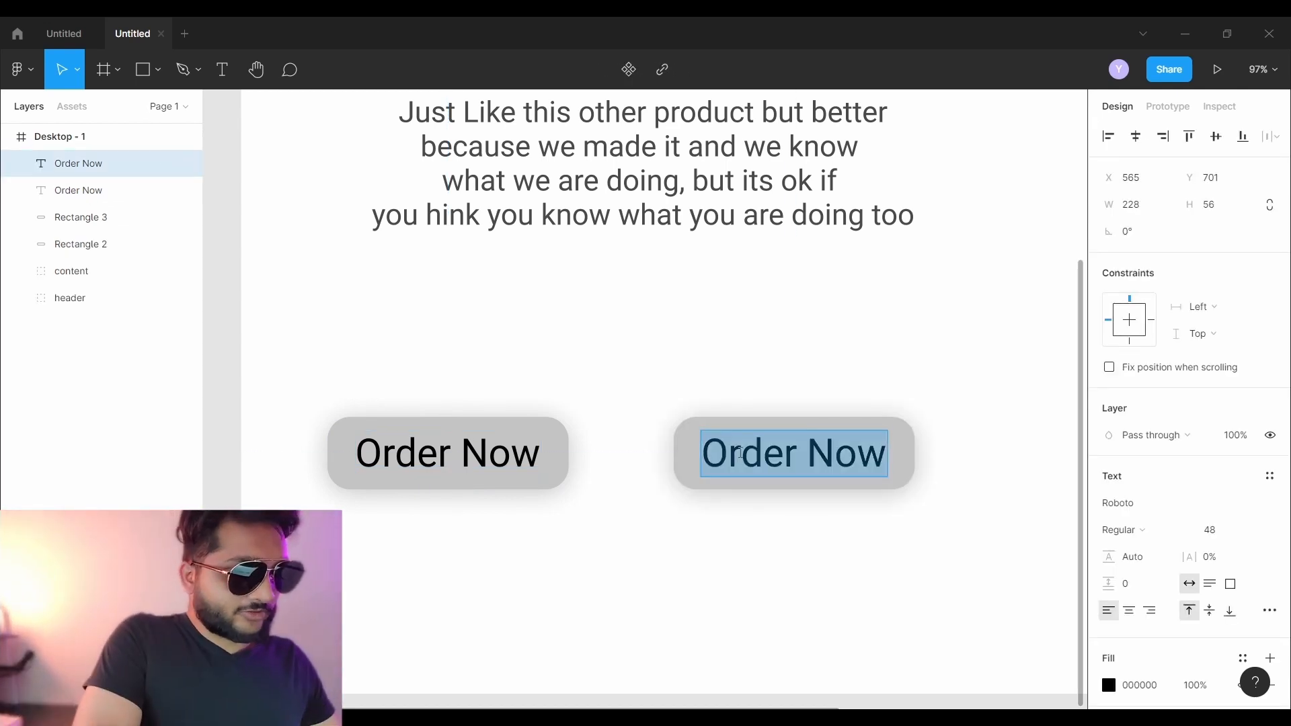
{"action": "type", "text": "Learn More"}
{"action": "key", "text": "Escape"}
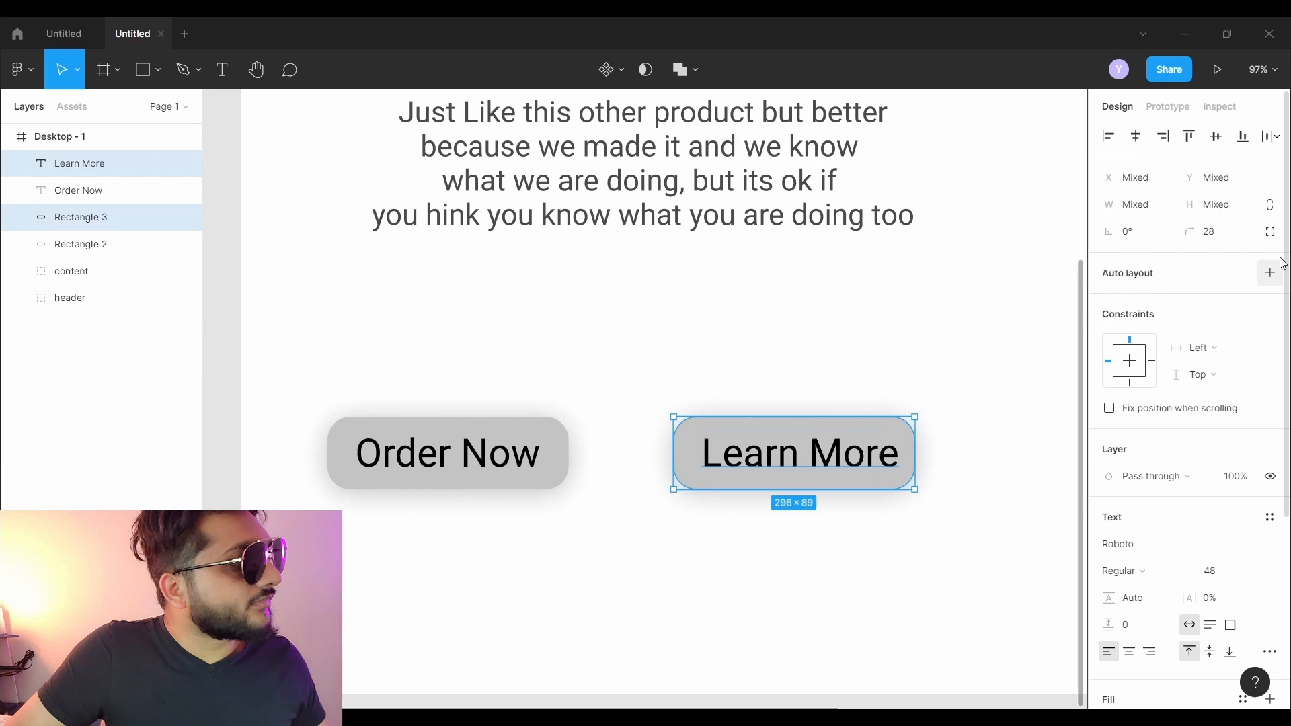
- Centre the Learn More label horizontally within its button
{"action": "left_click", "coordinate": [1136, 137]}
{"action": "left_click", "coordinate": [733, 351]}
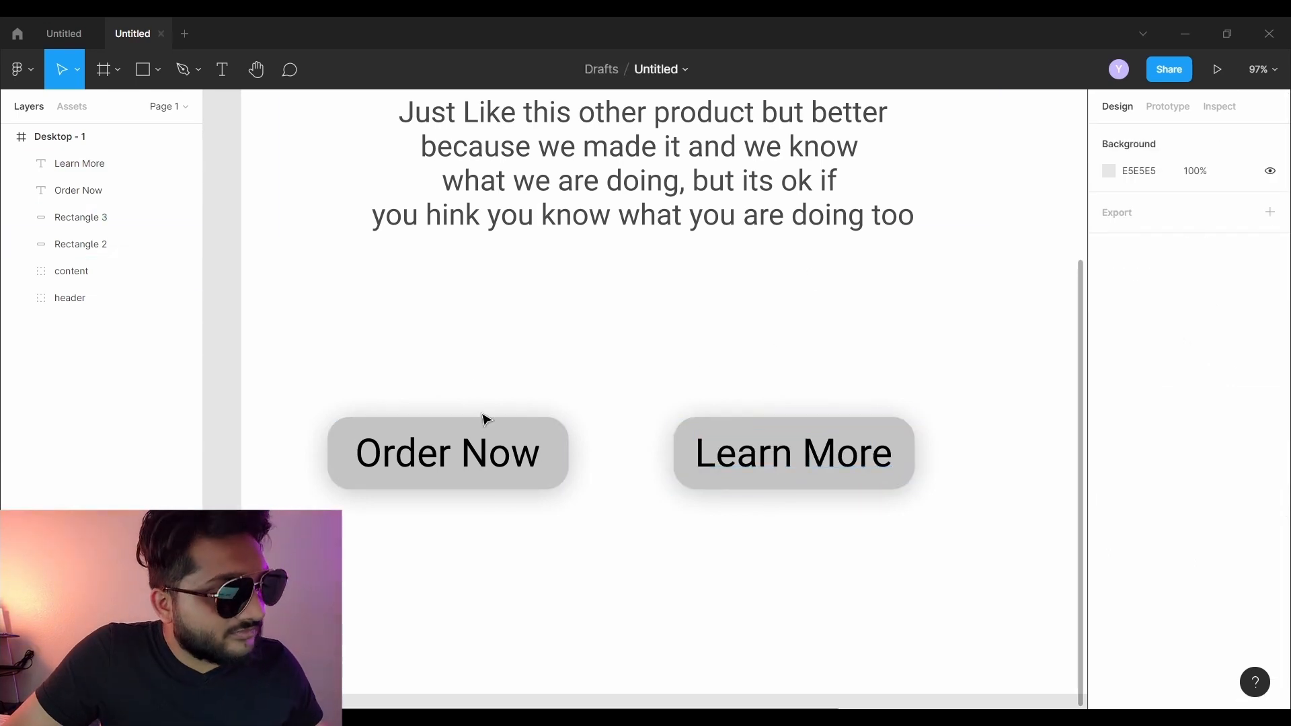
{"action": "left_click_drag", "start_coordinate": [372, 374], "coordinate": [553, 504]}
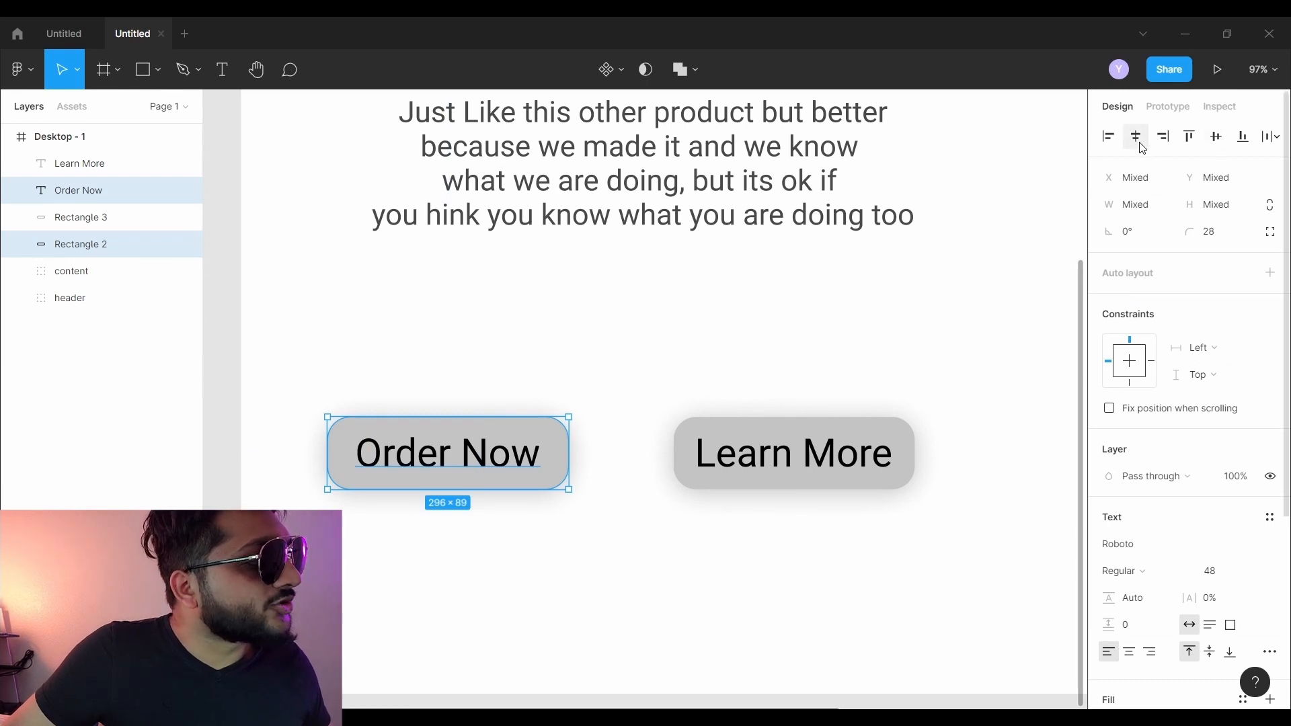
{"action": "left_click", "coordinate": [619, 377]}
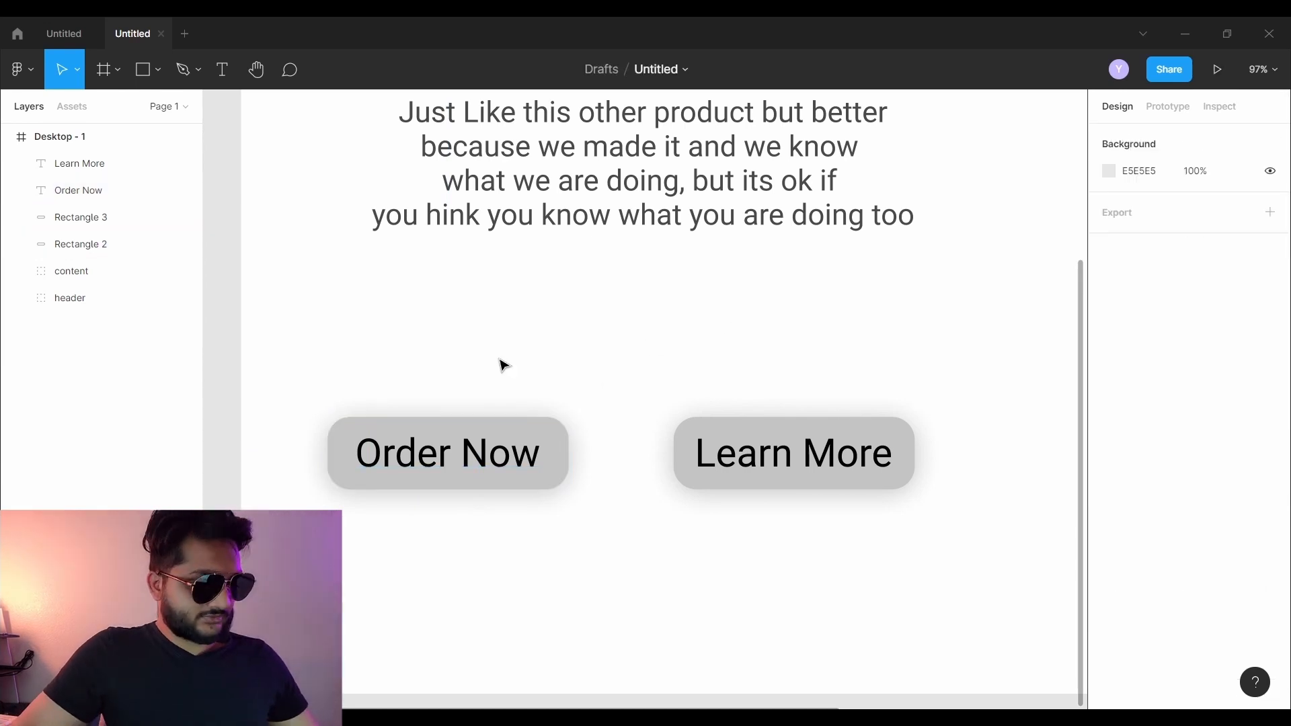
- Move both buttons up directly beneath the paragraph
{"action": "scroll", "coordinate": [504, 365], "scroll_direction": "down", "scroll_amount": 5}
{"action": "left_click_drag", "start_coordinate": [462, 340], "coordinate": [706, 427]}
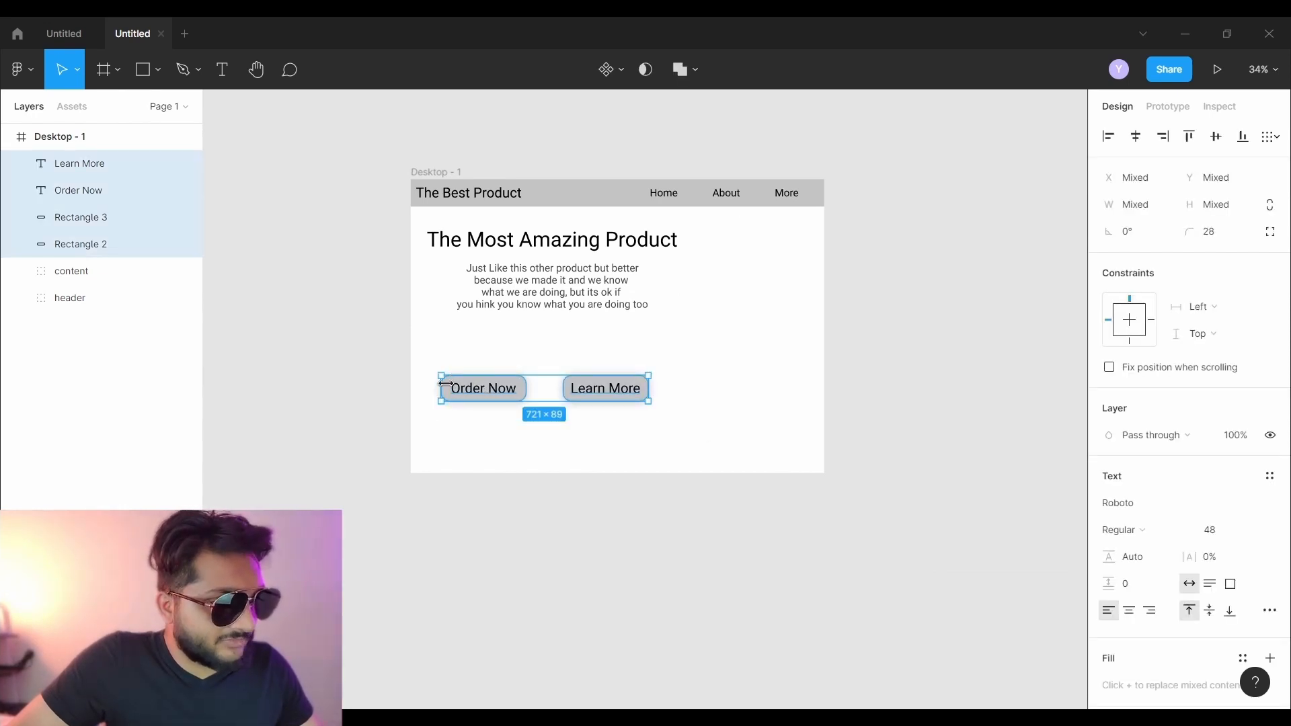
{"action": "left_click_drag", "start_coordinate": [504, 394], "coordinate": [511, 353]}
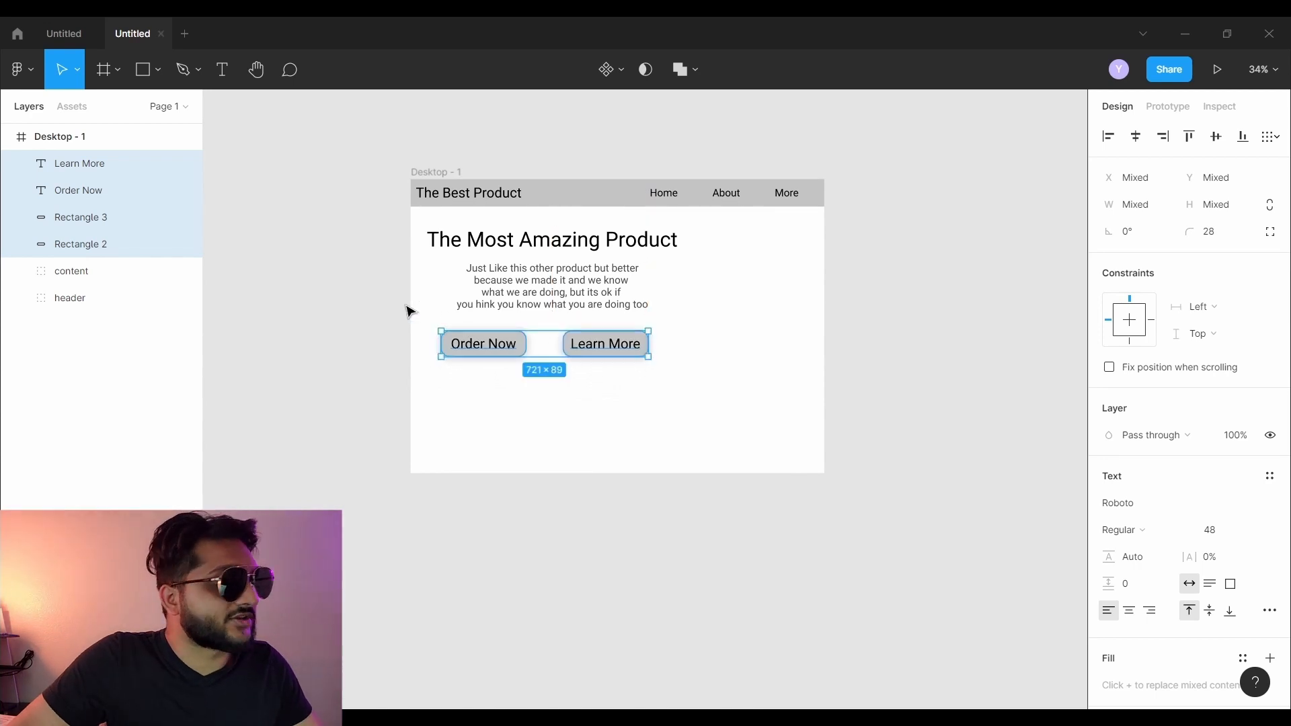
{"action": "left_click", "coordinate": [373, 397]}
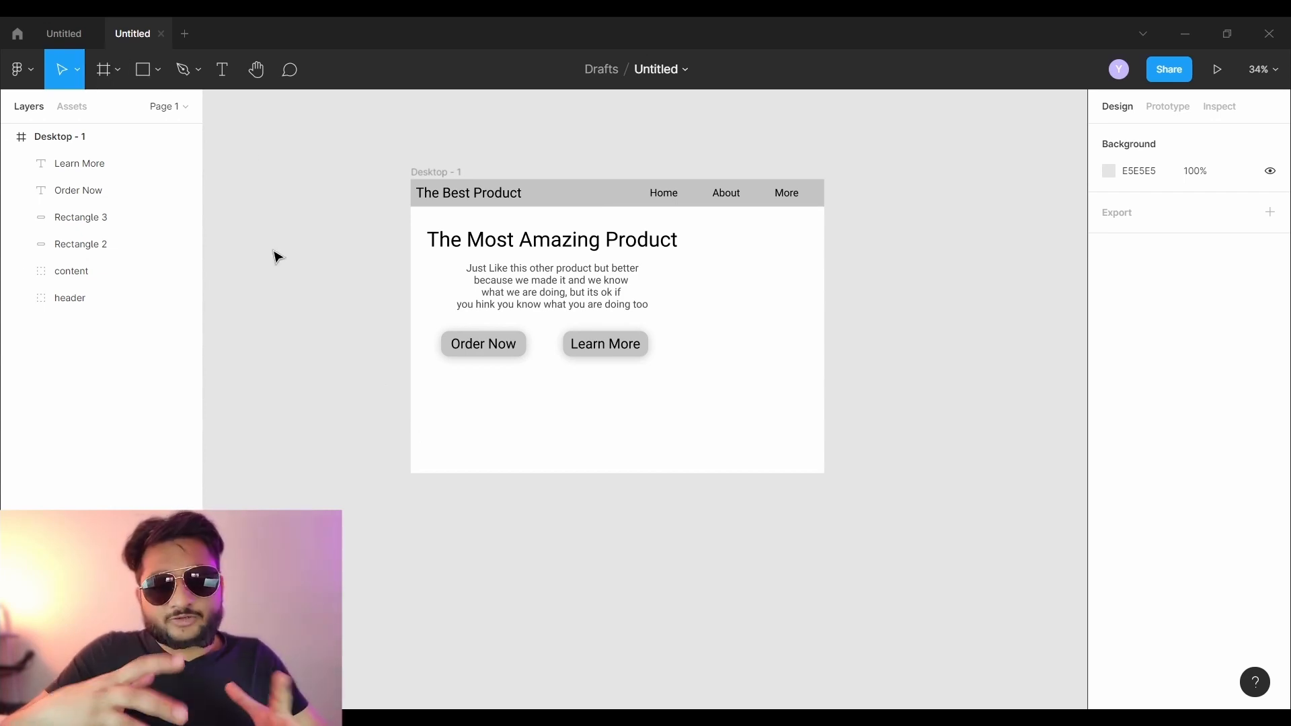
- Draw a 726×726 circle with the Ellipse tool at the frame's right edge
{"action": "left_click", "coordinate": [160, 74]}
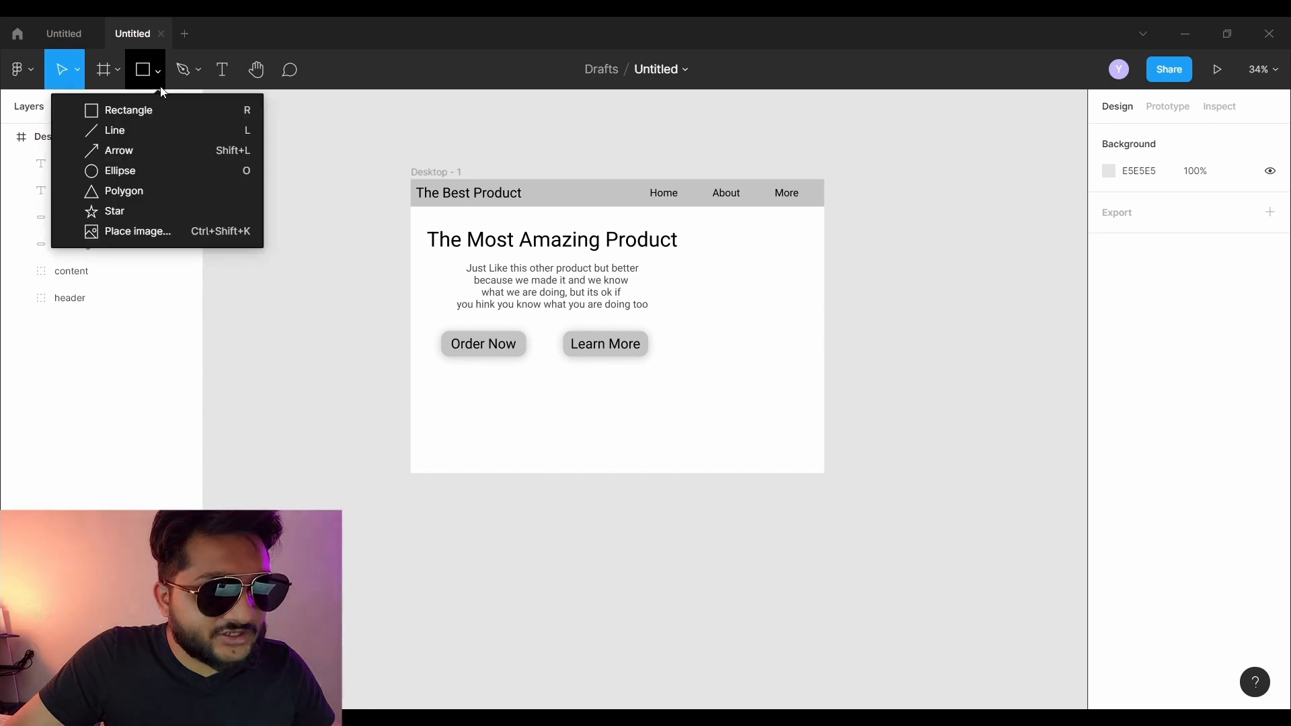
{"action": "left_click", "coordinate": [163, 172]}
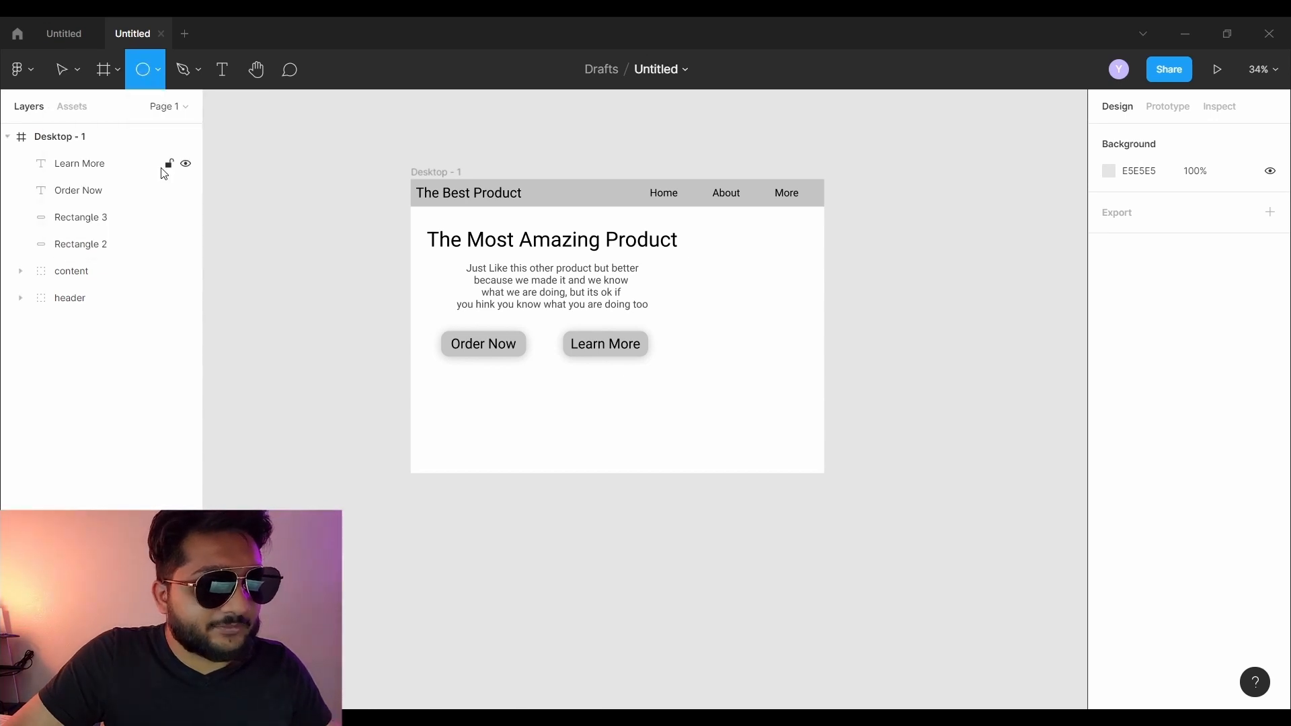
{"action": "mouse_move", "coordinate": [659, 370]}
{"action": "left_mouse_down"}
{"action": "mouse_move", "coordinate": [1023, 527]}
{"action": "mouse_move", "coordinate": [755, 515]}
{"action": "mouse_move", "coordinate": [919, 366]}
{"action": "mouse_move", "coordinate": [755, 438]}
{"action": "mouse_move", "coordinate": [716, 334]}
{"action": "mouse_move", "coordinate": [753, 414]}
{"action": "mouse_move", "coordinate": [681, 371]}
{"action": "mouse_move", "coordinate": [780, 371]}
{"action": "mouse_move", "coordinate": [742, 400]}
{"action": "left_mouse_up"}
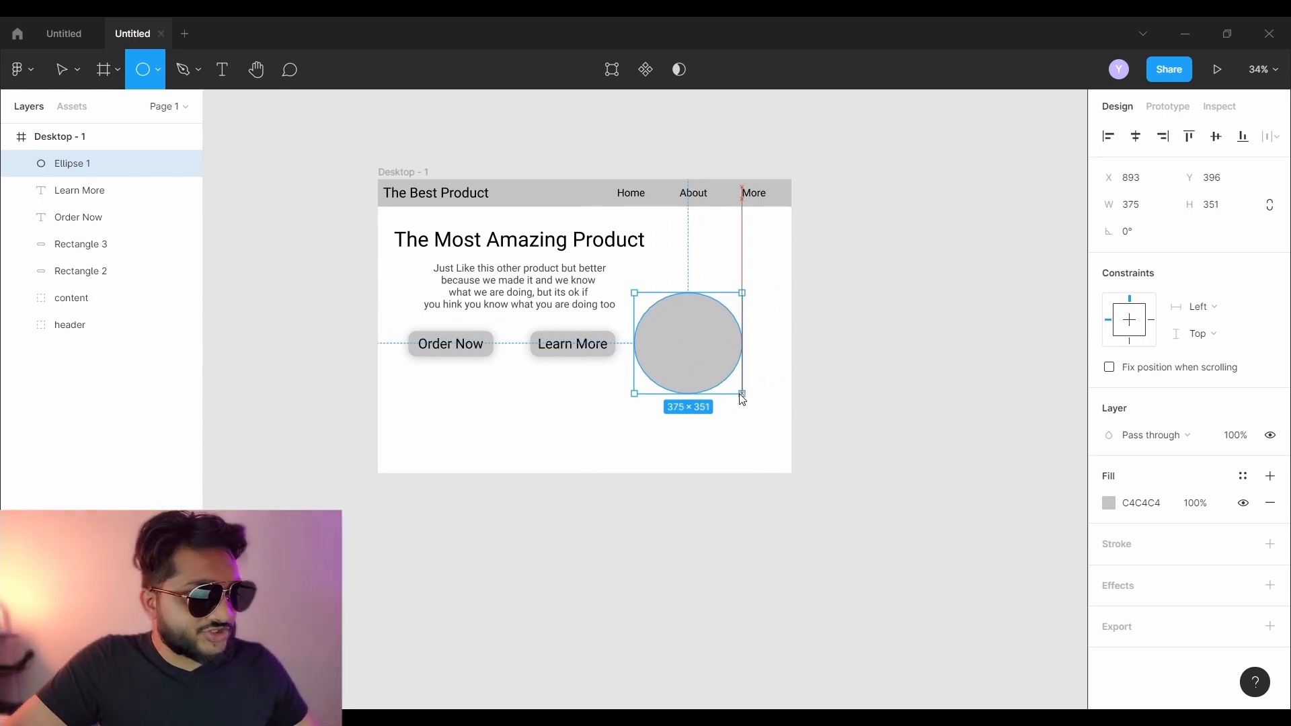
{"action": "mouse_move", "coordinate": [743, 400]}
{"action": "left_mouse_down"}
{"action": "mouse_move", "coordinate": [965, 543]}
{"action": "mouse_move", "coordinate": [700, 393]}
{"action": "mouse_move", "coordinate": [682, 466]}
{"action": "mouse_move", "coordinate": [832, 416]}
{"action": "mouse_move", "coordinate": [718, 381]}
{"action": "mouse_move", "coordinate": [834, 502]}
{"action": "left_mouse_up"}
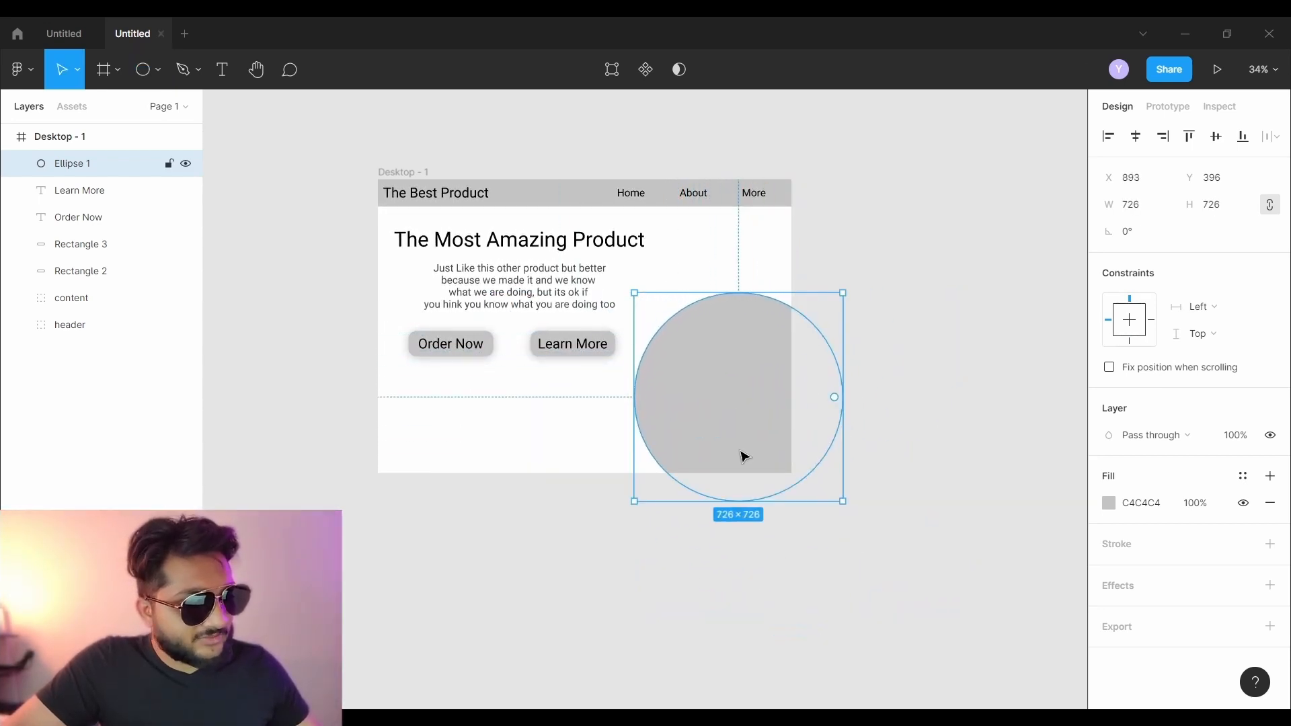
{"action": "left_click_drag", "start_coordinate": [717, 418], "coordinate": [700, 422]}
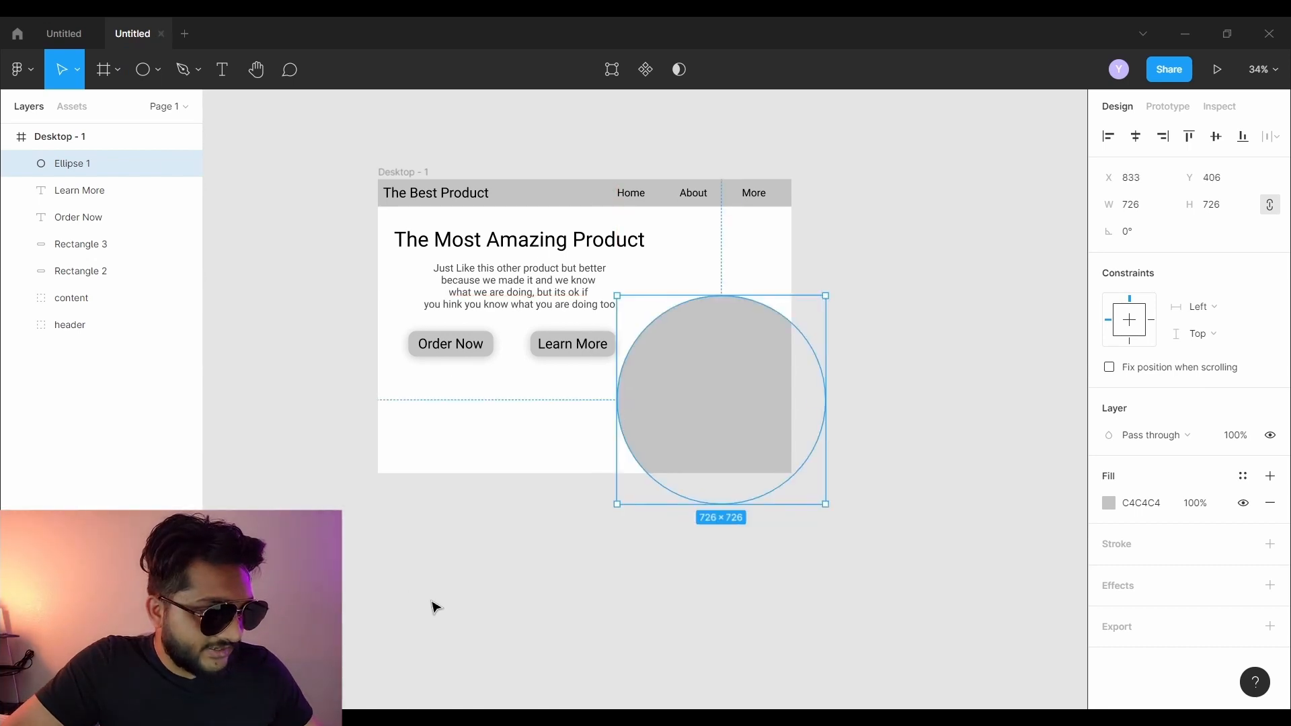
{"action": "left_click", "coordinate": [431, 602]}
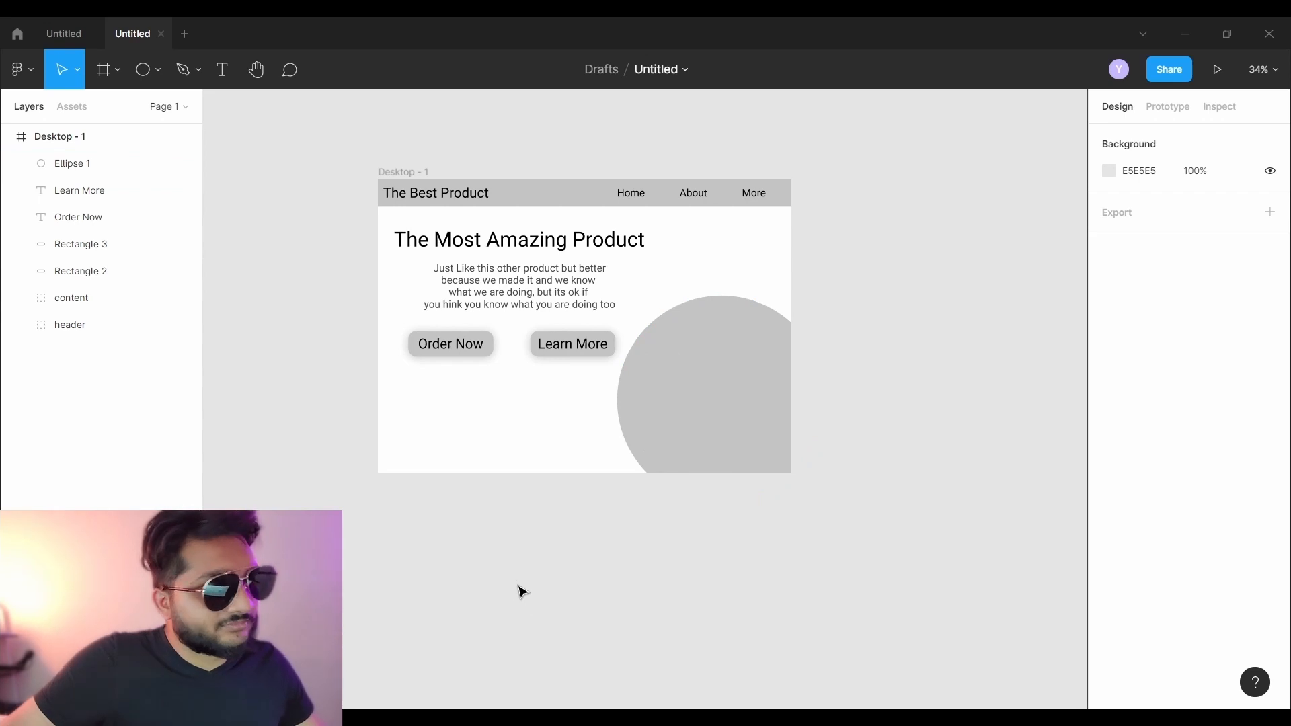
- Draw a wide band across the page bottom, layer the circle above it, fill AEA6A6
{"action": "left_click", "coordinate": [161, 71]}
{"action": "left_click", "coordinate": [144, 107]}
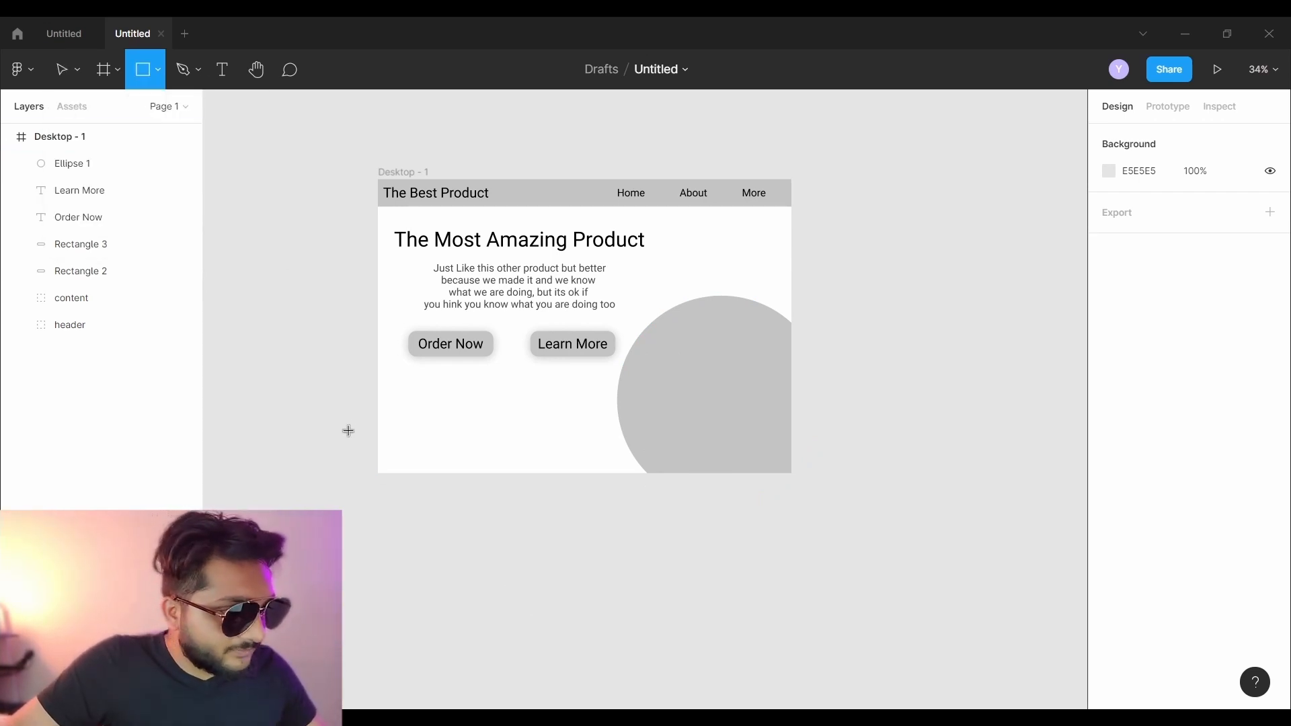
{"action": "mouse_move", "coordinate": [345, 406]}
{"action": "left_mouse_down"}
{"action": "mouse_move", "coordinate": [894, 515]}
{"action": "mouse_move", "coordinate": [869, 495]}
{"action": "mouse_move", "coordinate": [681, 473]}
{"action": "mouse_move", "coordinate": [774, 428]}
{"action": "left_mouse_up"}
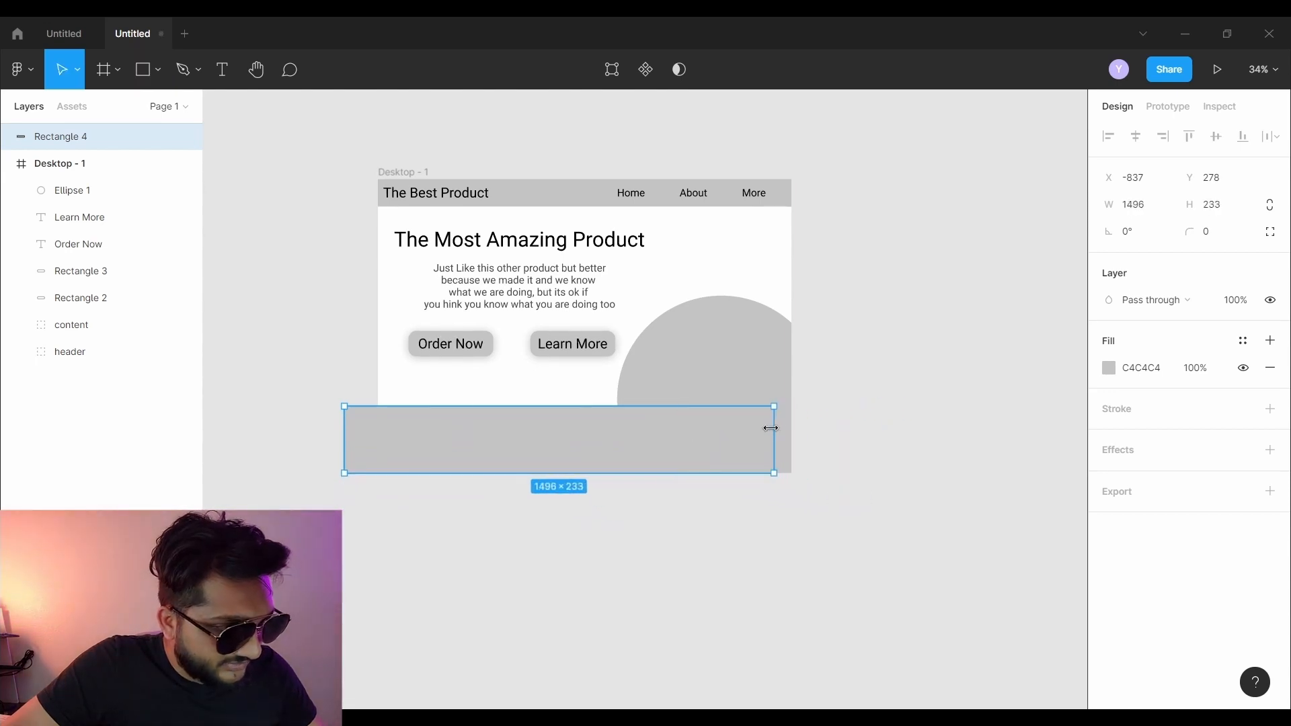
{"action": "left_click", "coordinate": [665, 388]}
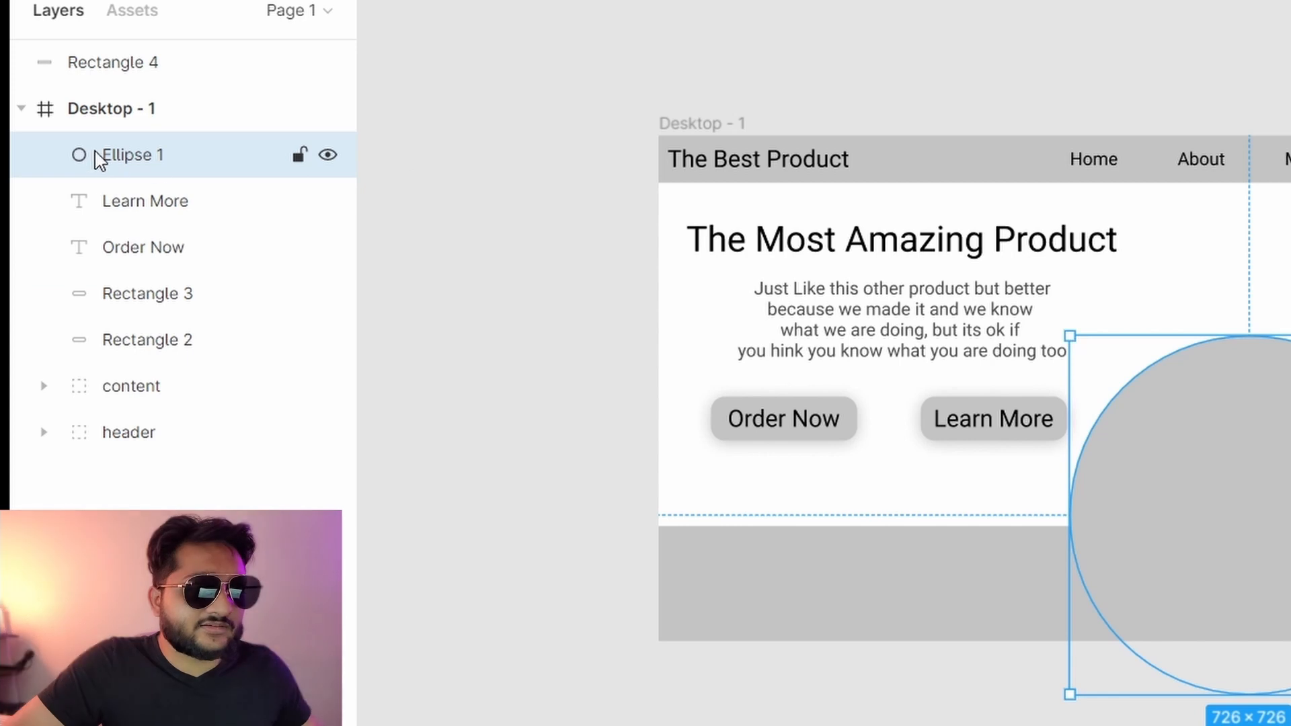
{"action": "left_click_drag", "start_coordinate": [95, 153], "coordinate": [81, 177]}
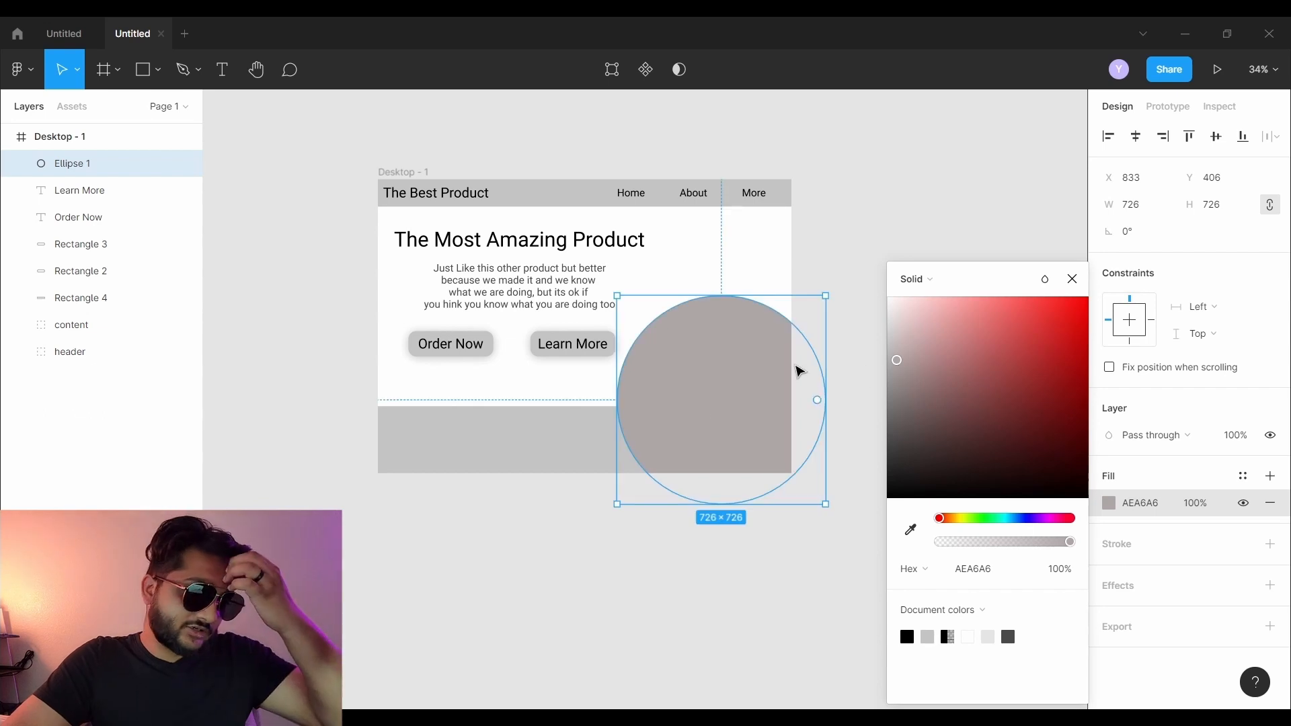
{"action": "left_click", "coordinate": [659, 600]}
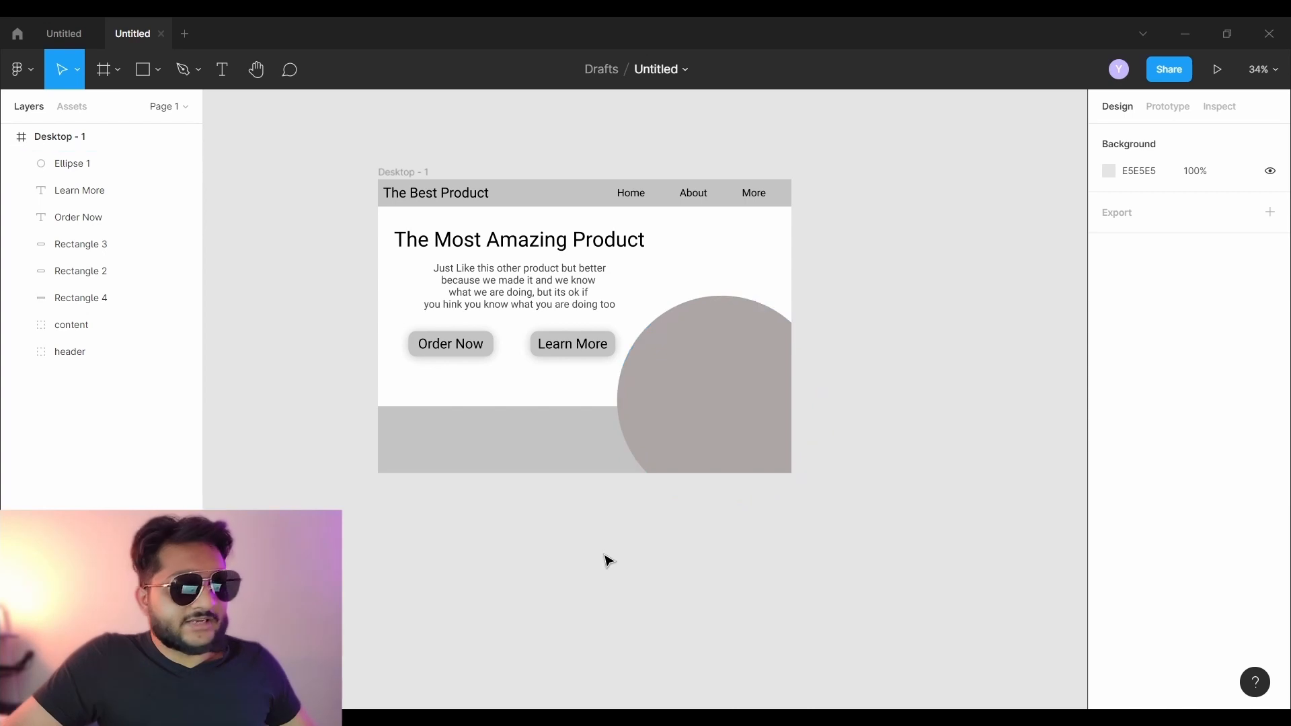
- Fill the circle with the rose-petal dropper bottle photo using Place image
{"action": "left_click", "coordinate": [158, 81]}
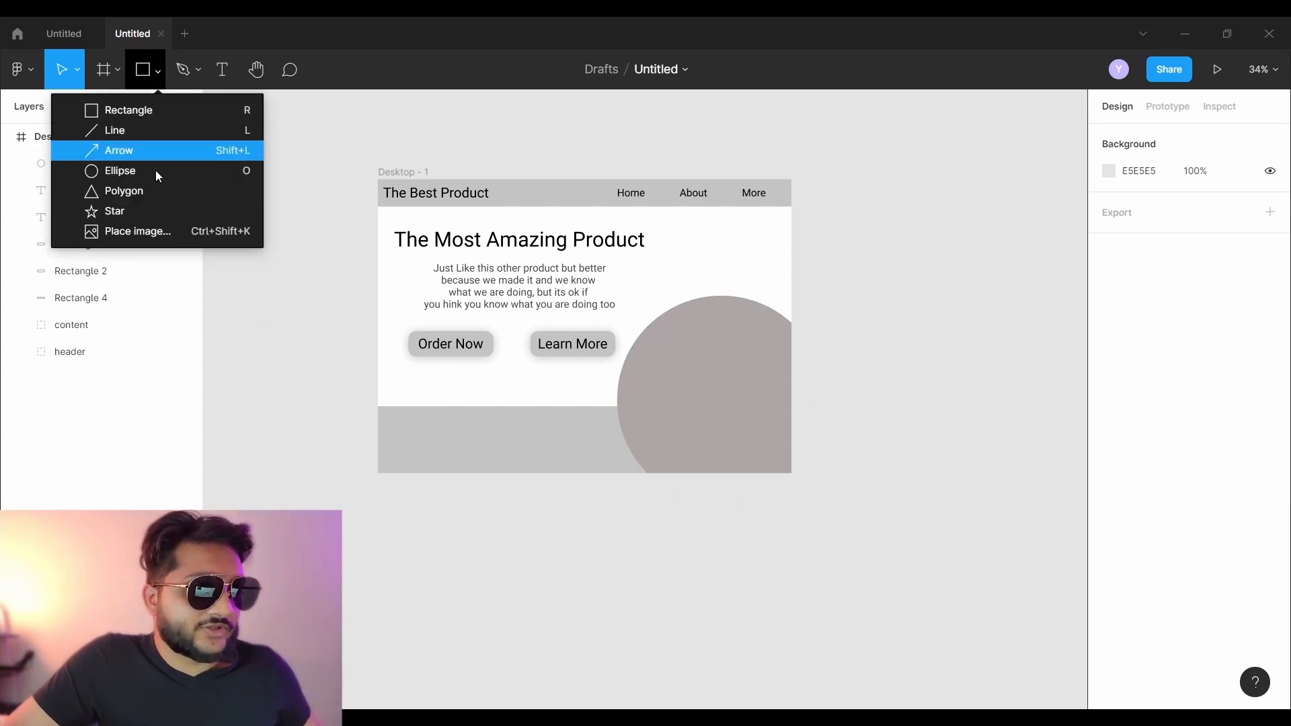
{"action": "left_click", "coordinate": [156, 230]}
{"action": "double_click", "coordinate": [197, 154]}
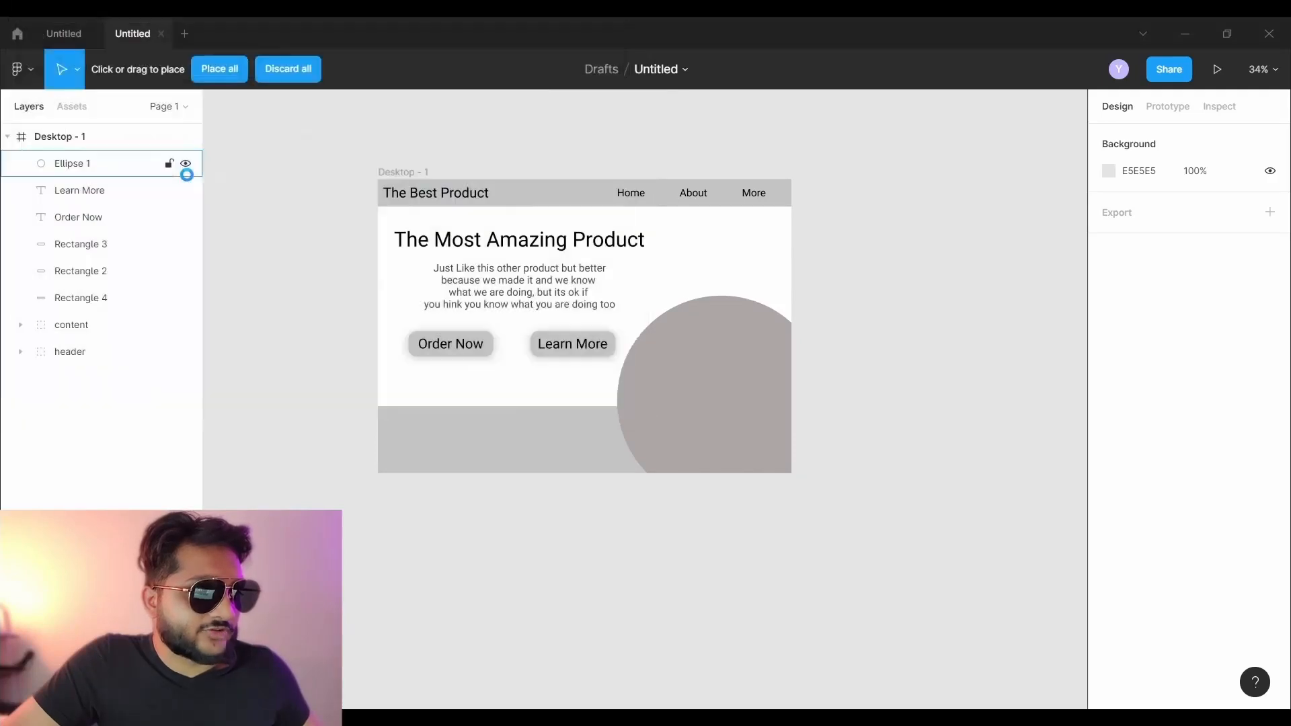
{"action": "left_click", "coordinate": [692, 373]}
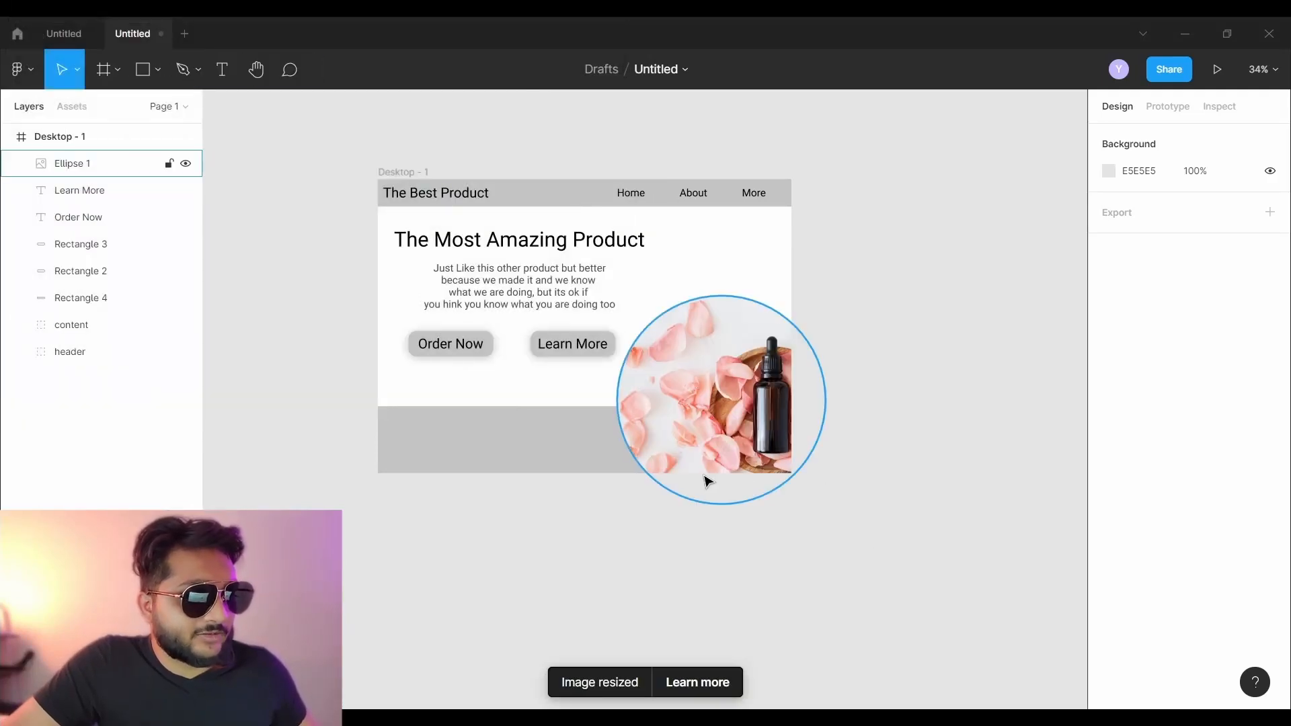
{"action": "scroll", "coordinate": [561, 561], "scroll_direction": "up", "scroll_amount": 4}
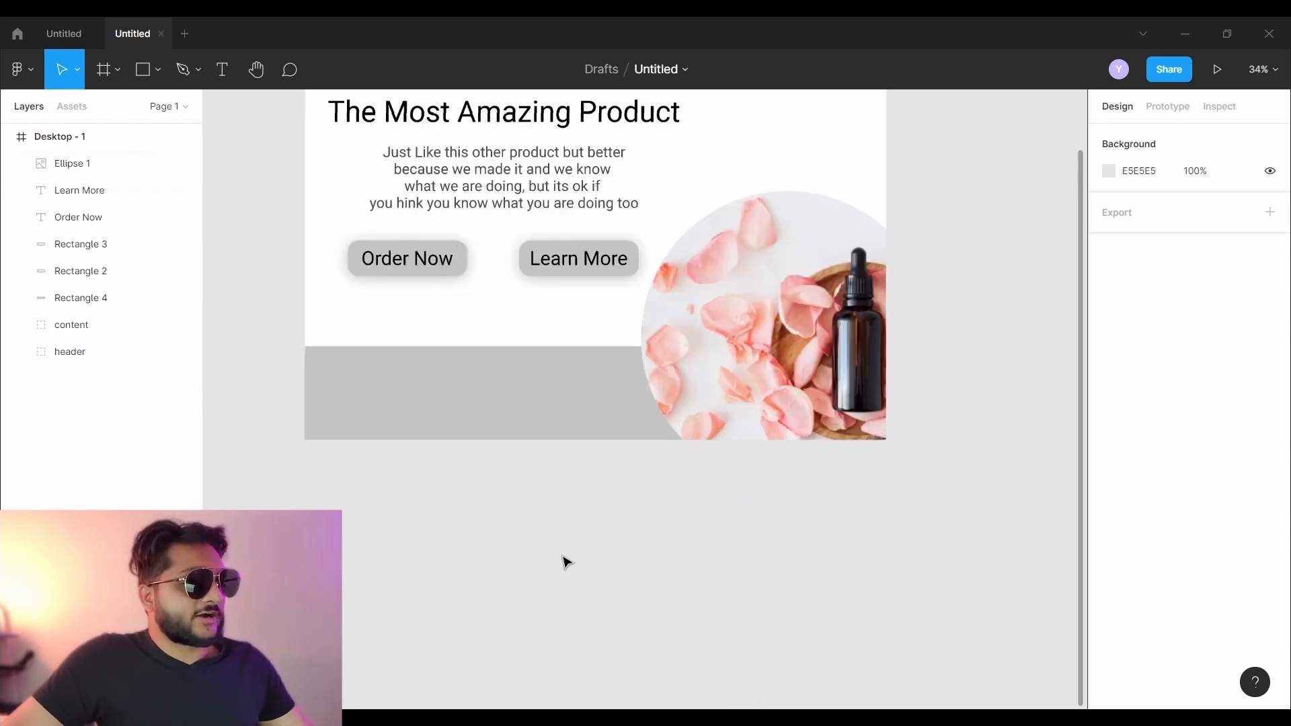
{"action": "scroll", "coordinate": [547, 542], "scroll_direction": "down", "scroll_amount": 1}
{"action": "left_click_drag", "start_coordinate": [527, 481], "coordinate": [559, 722]}
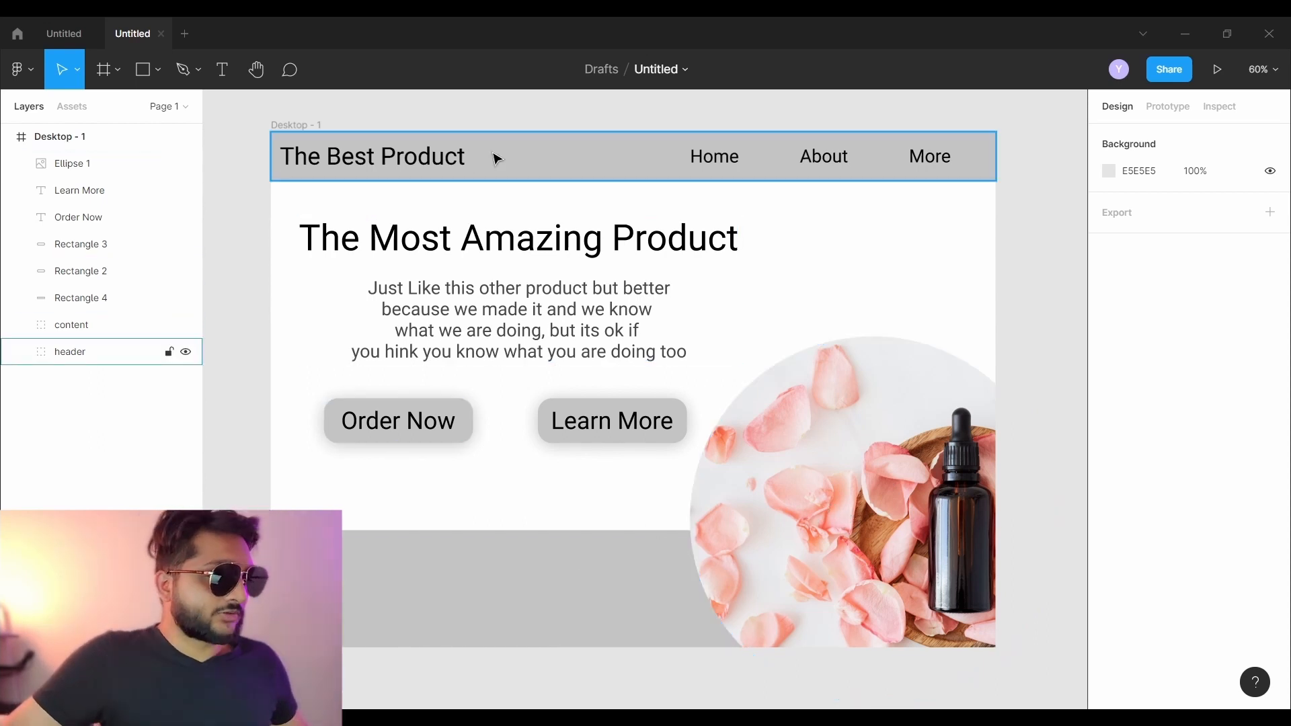
- Fill the header background with pale pink FCD5D1, sampled from the rose petals in the photo
{"action": "left_click", "coordinate": [539, 165]}
{"action": "double_click", "coordinate": [539, 165]}
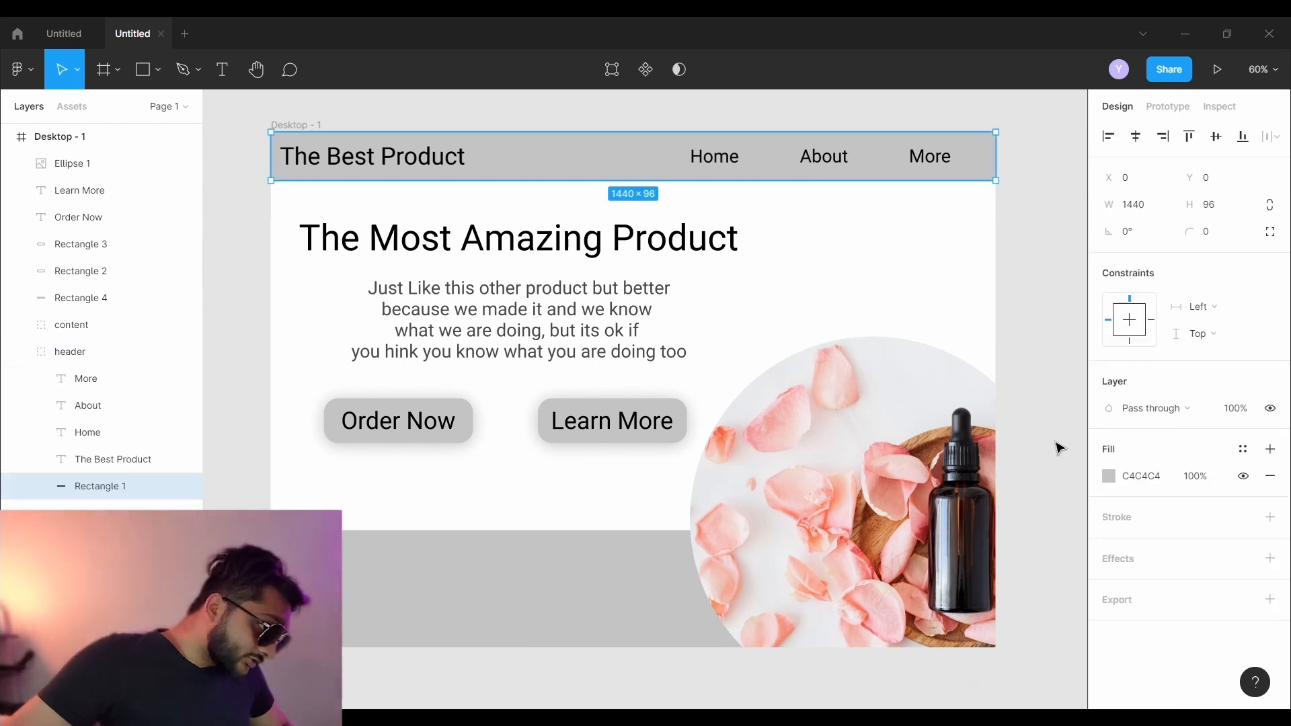
{"action": "left_click", "coordinate": [1110, 477]}
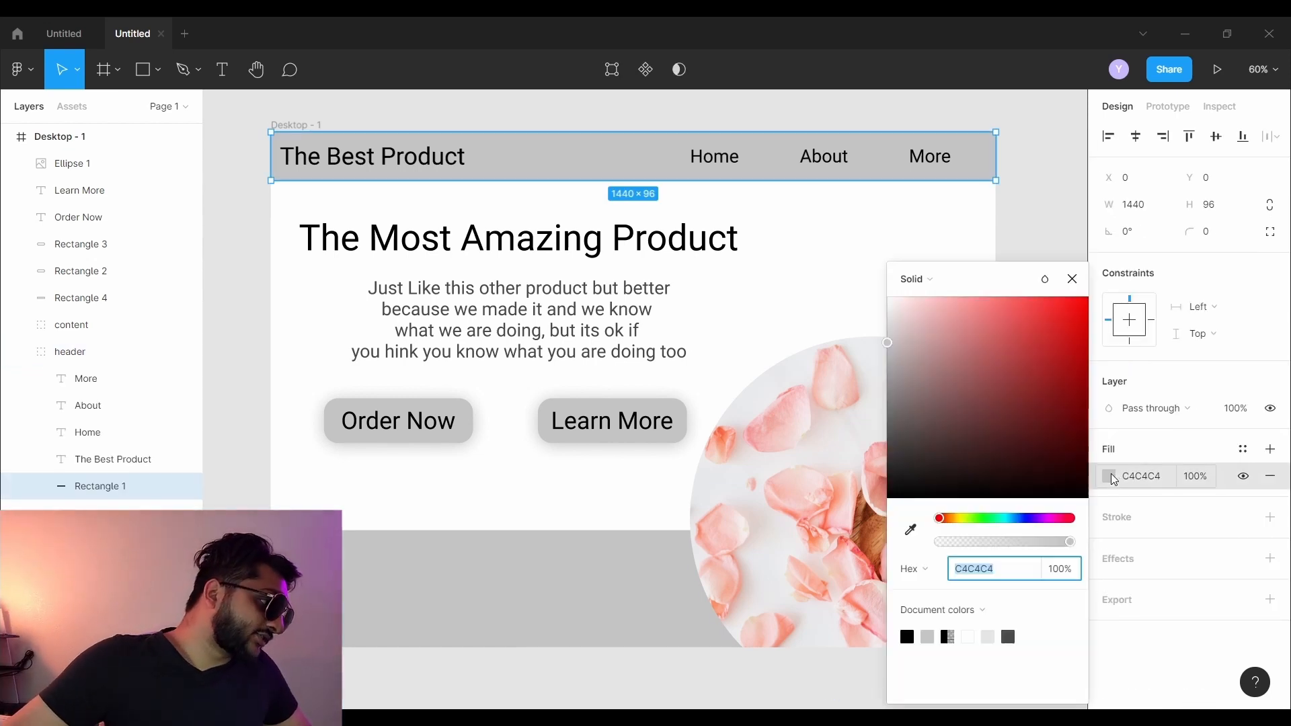
{"action": "left_click", "coordinate": [913, 533]}
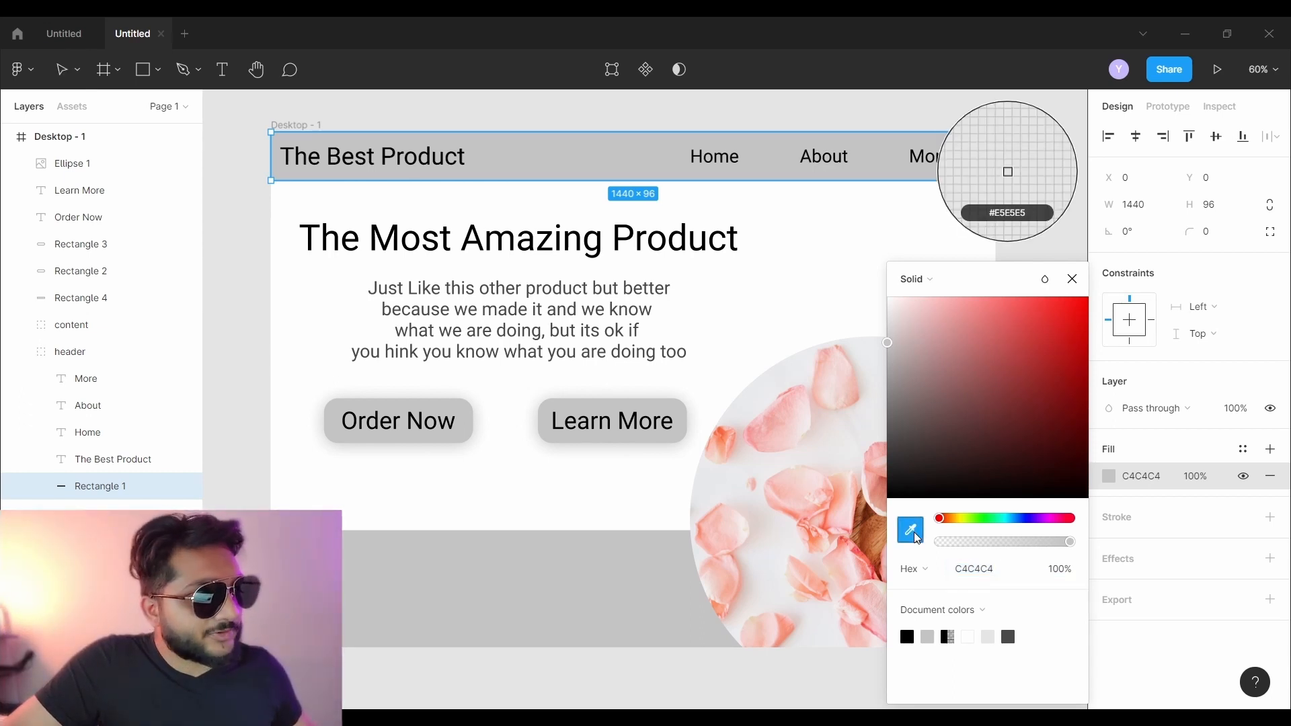
{"action": "left_click", "coordinate": [776, 414]}
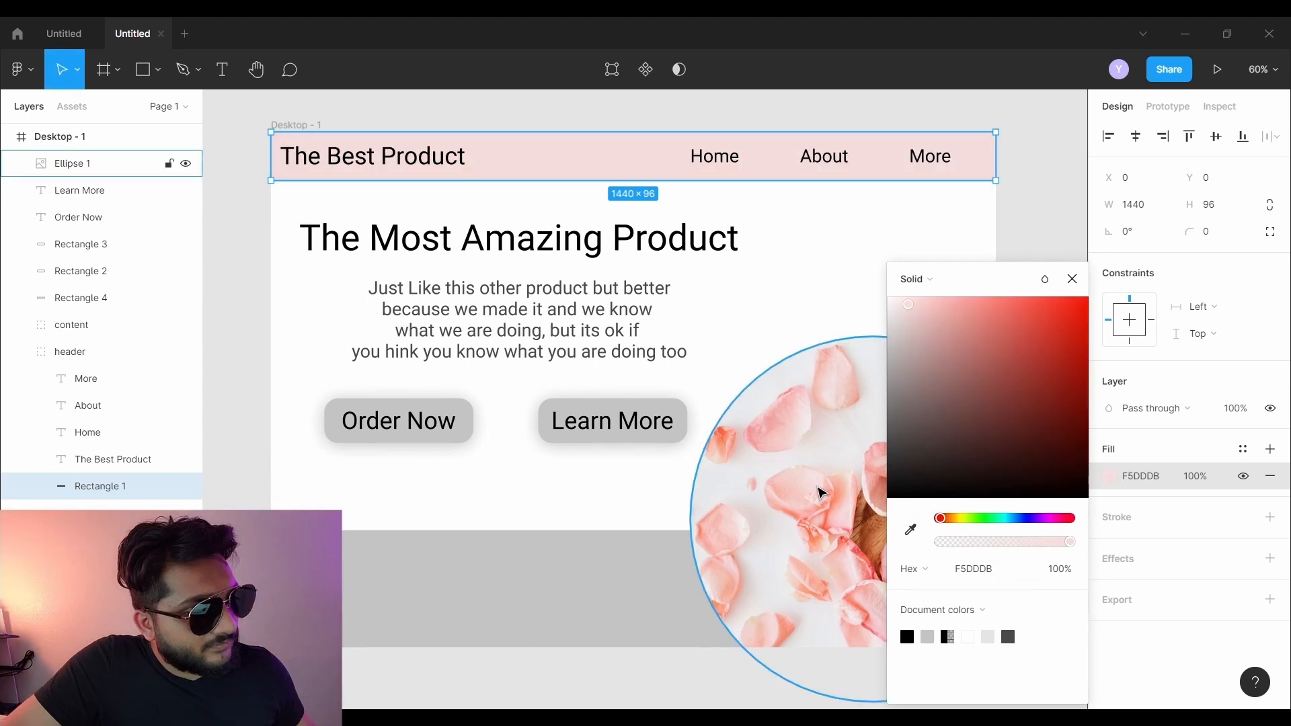
{"action": "left_click", "coordinate": [910, 531]}
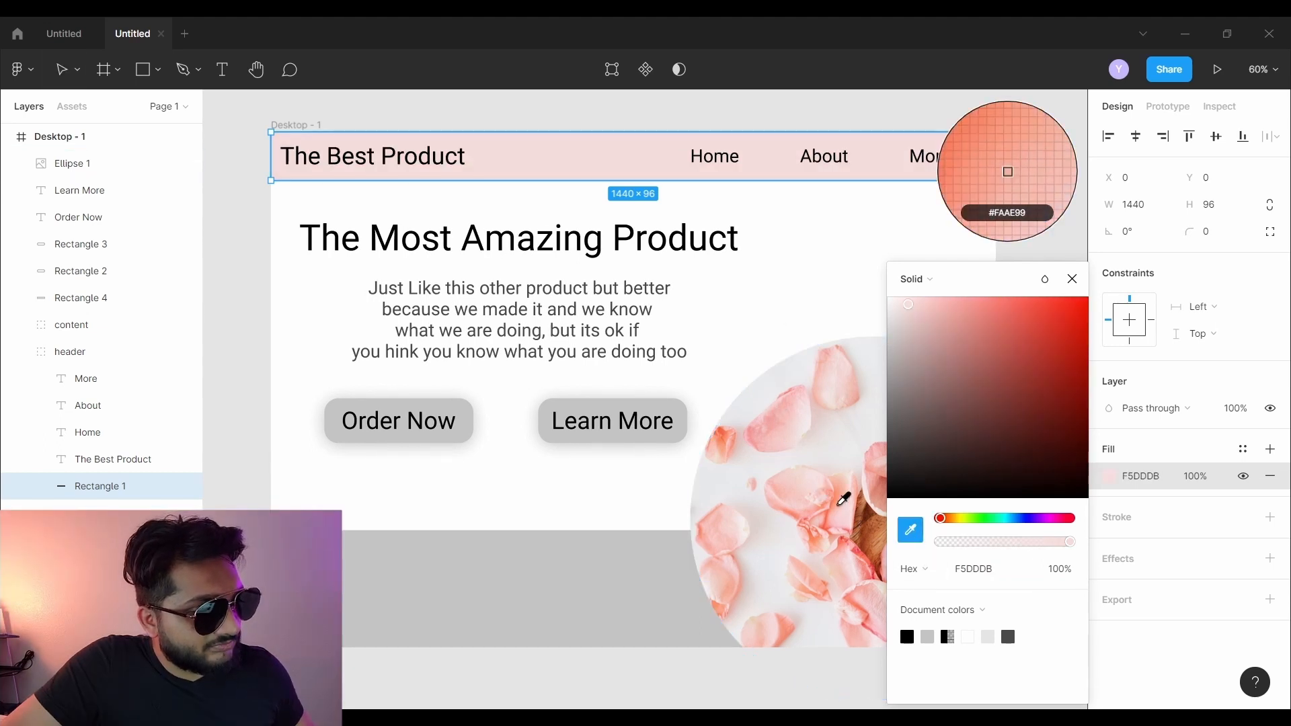
{"action": "left_click", "coordinate": [822, 491]}
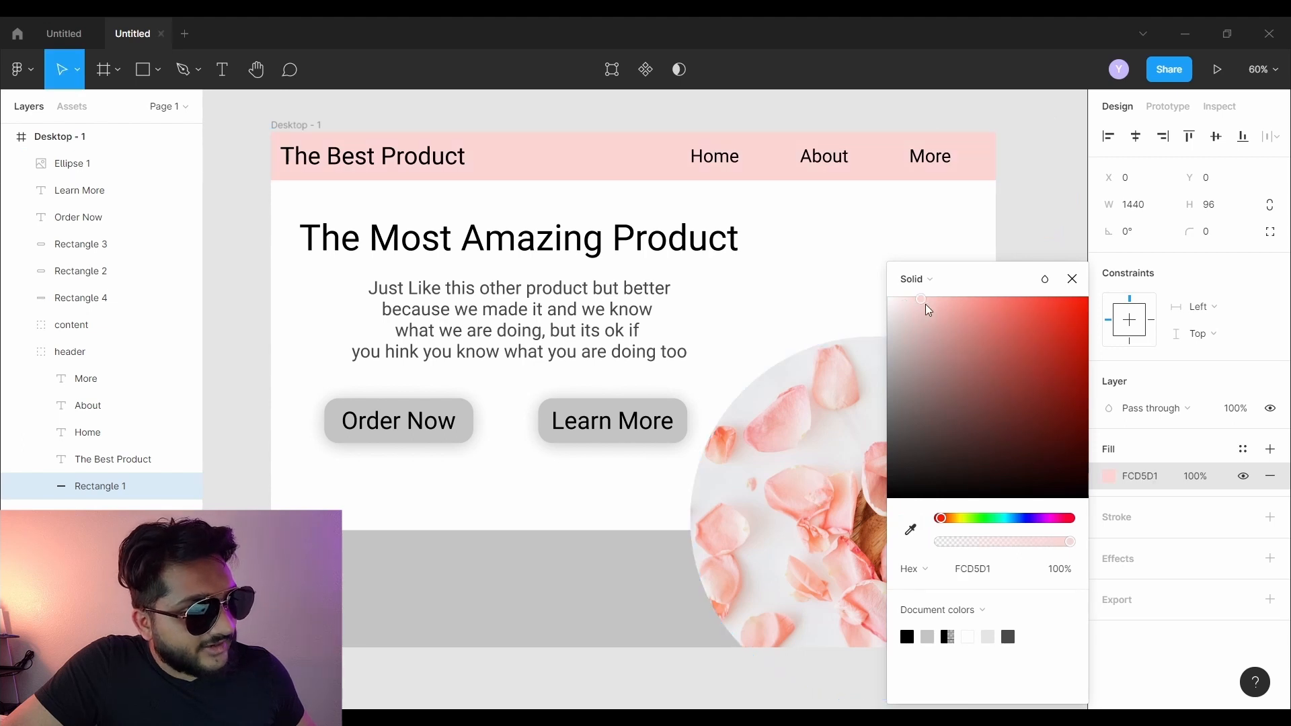
{"action": "left_click", "coordinate": [1072, 279]}
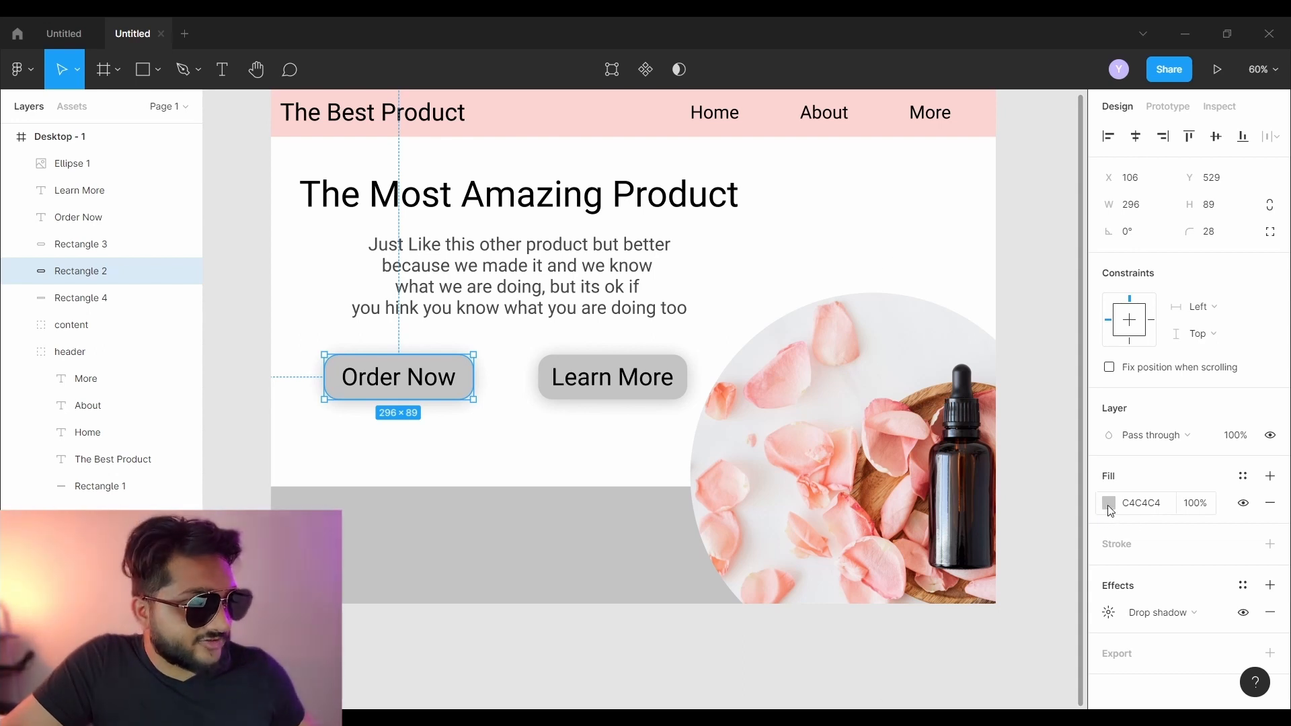
- Fill the Order Now button with the pink document colour, adjusted to F3B8B2
{"action": "left_click", "coordinate": [1109, 503]}
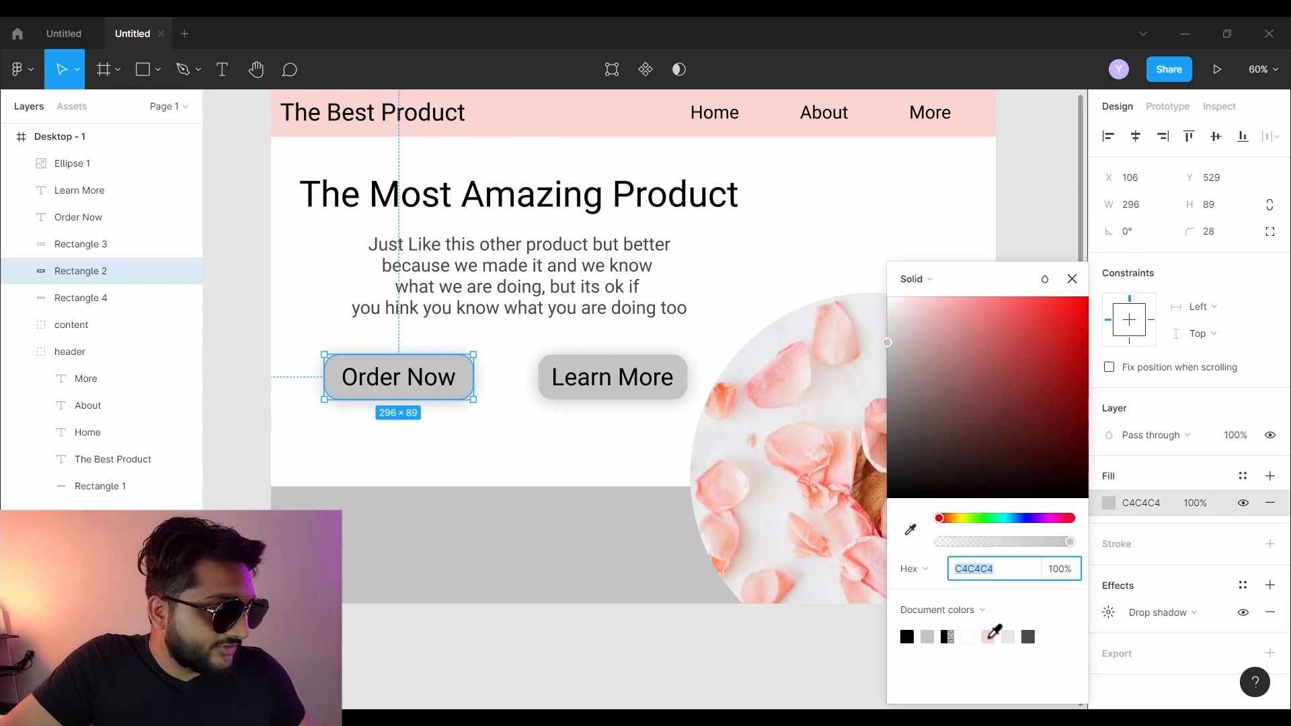
{"action": "left_click", "coordinate": [989, 637]}
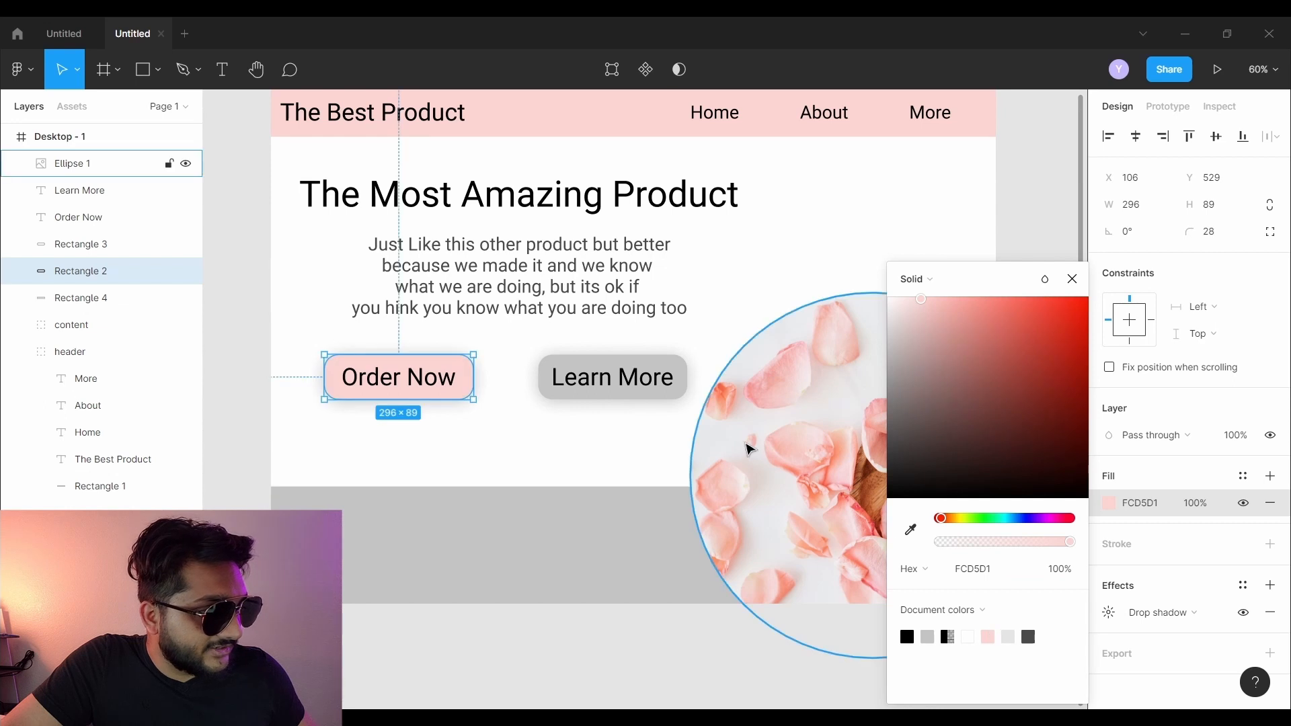
{"action": "left_click_drag", "start_coordinate": [936, 312], "coordinate": [945, 306]}
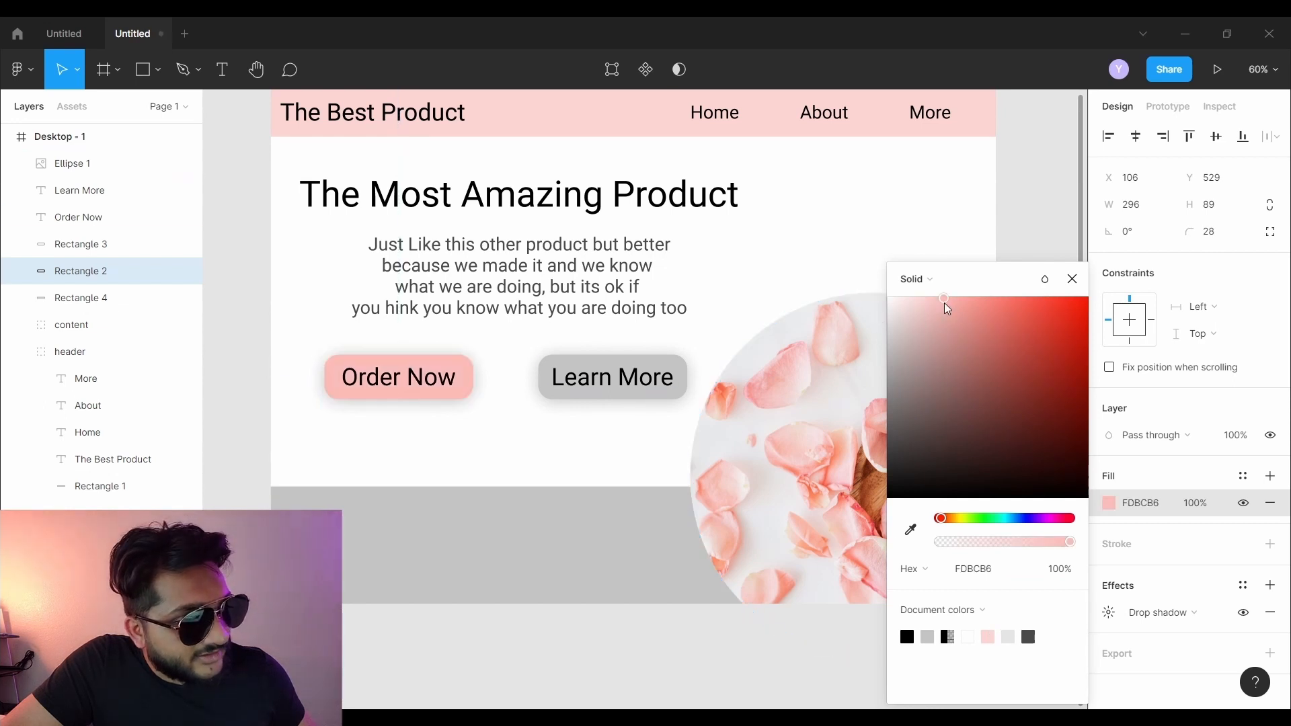
{"action": "left_click", "coordinate": [941, 306]}
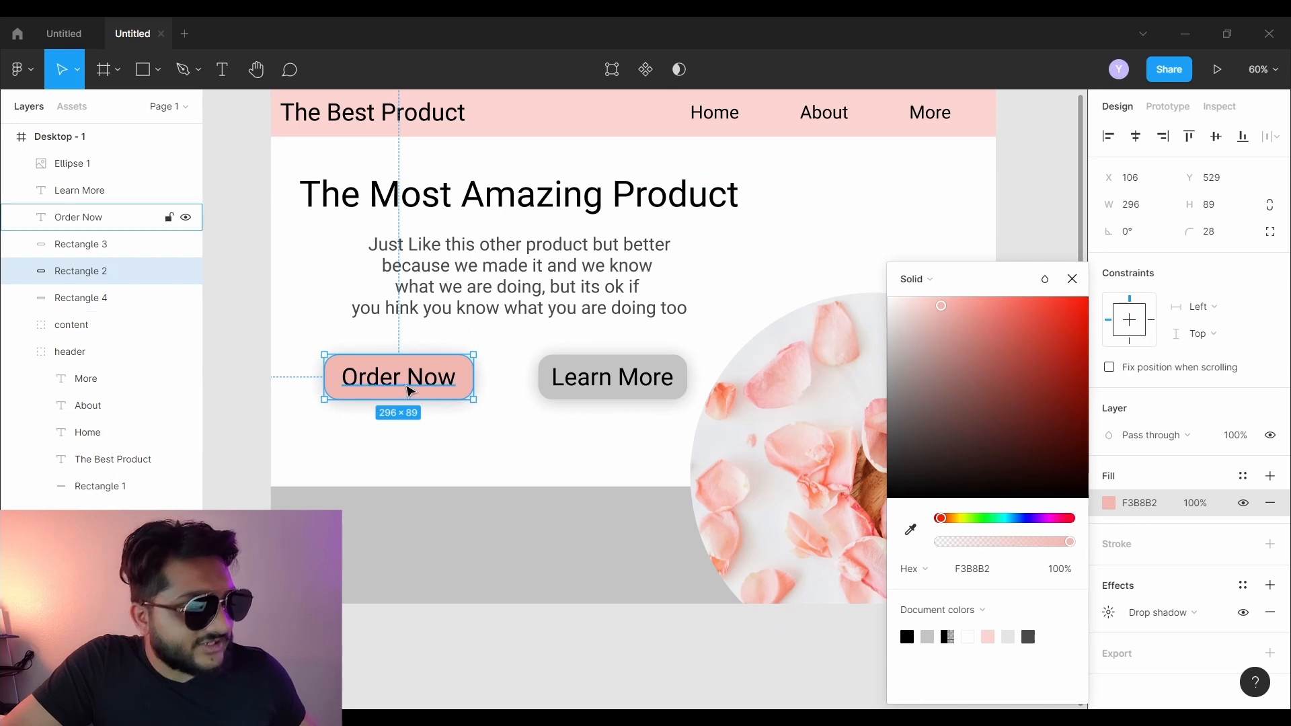
- Edit the Order Now label text, then clear the selection
{"action": "left_click", "coordinate": [410, 391]}
{"action": "double_click", "coordinate": [399, 373]}
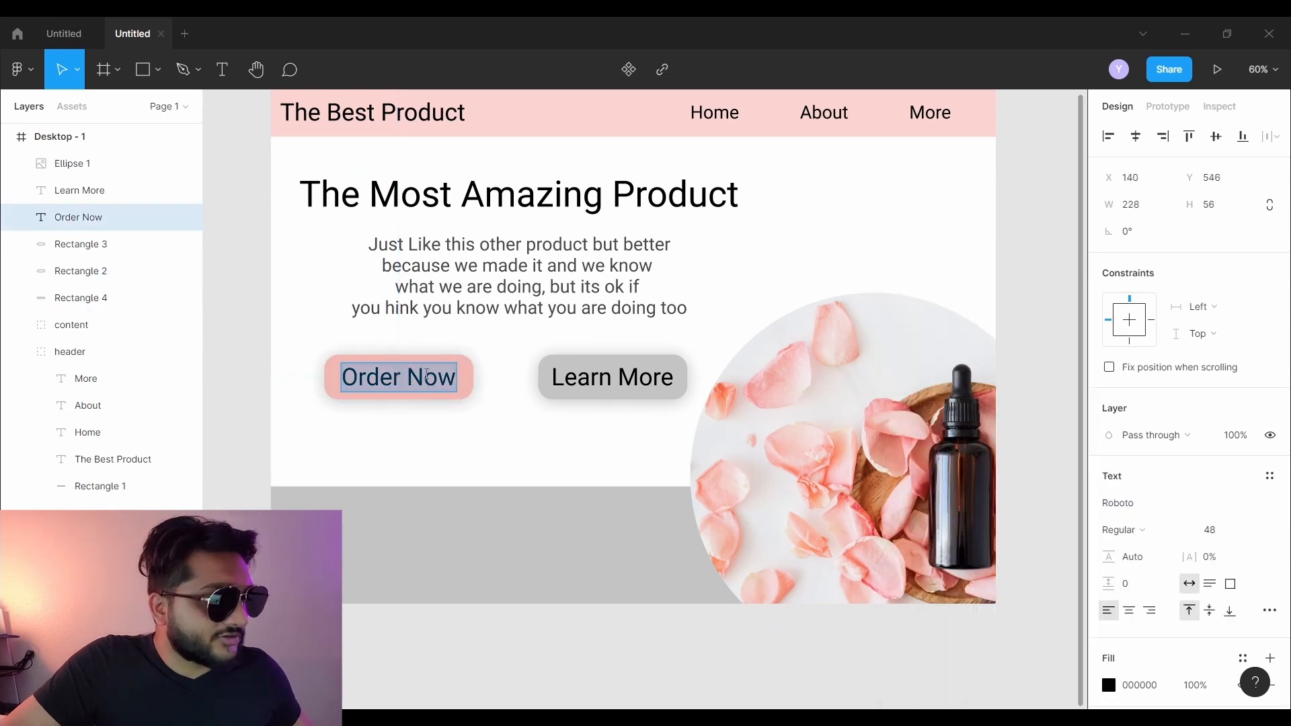
{"action": "scroll", "coordinate": [1123, 532], "scroll_direction": "down", "scroll_amount": 3}
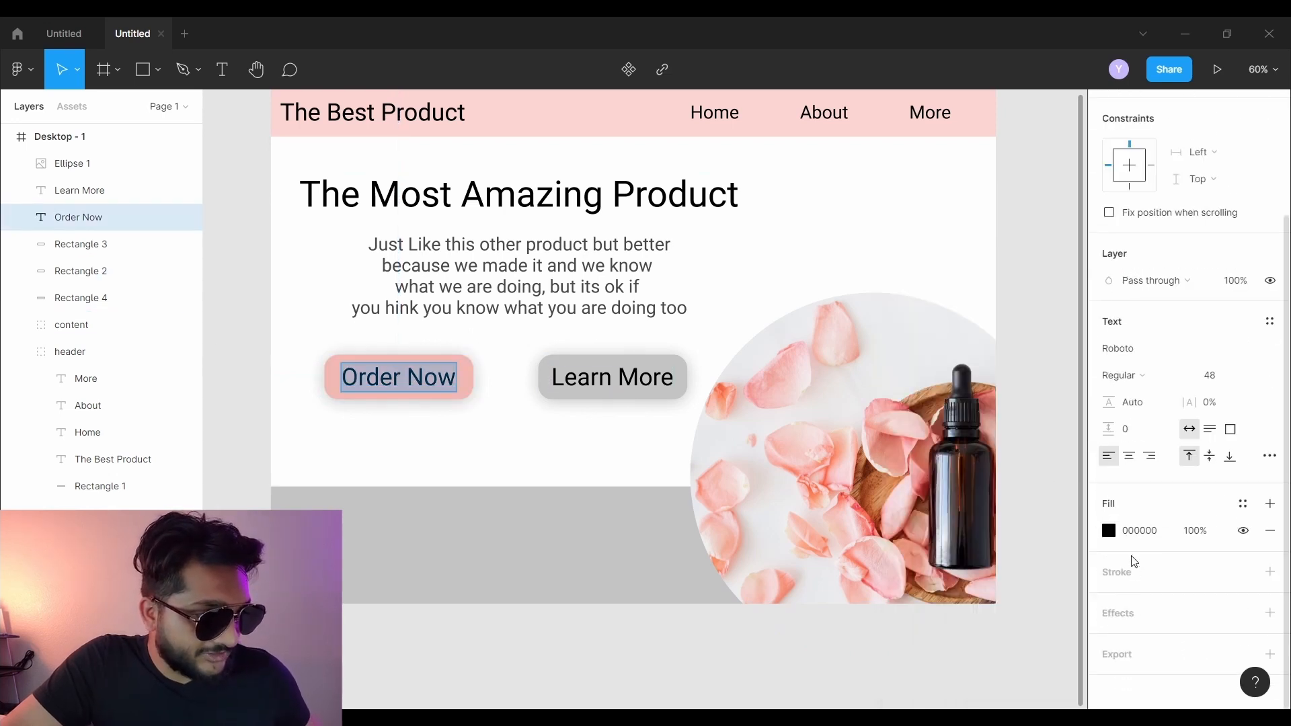
{"action": "left_click", "coordinate": [504, 363]}
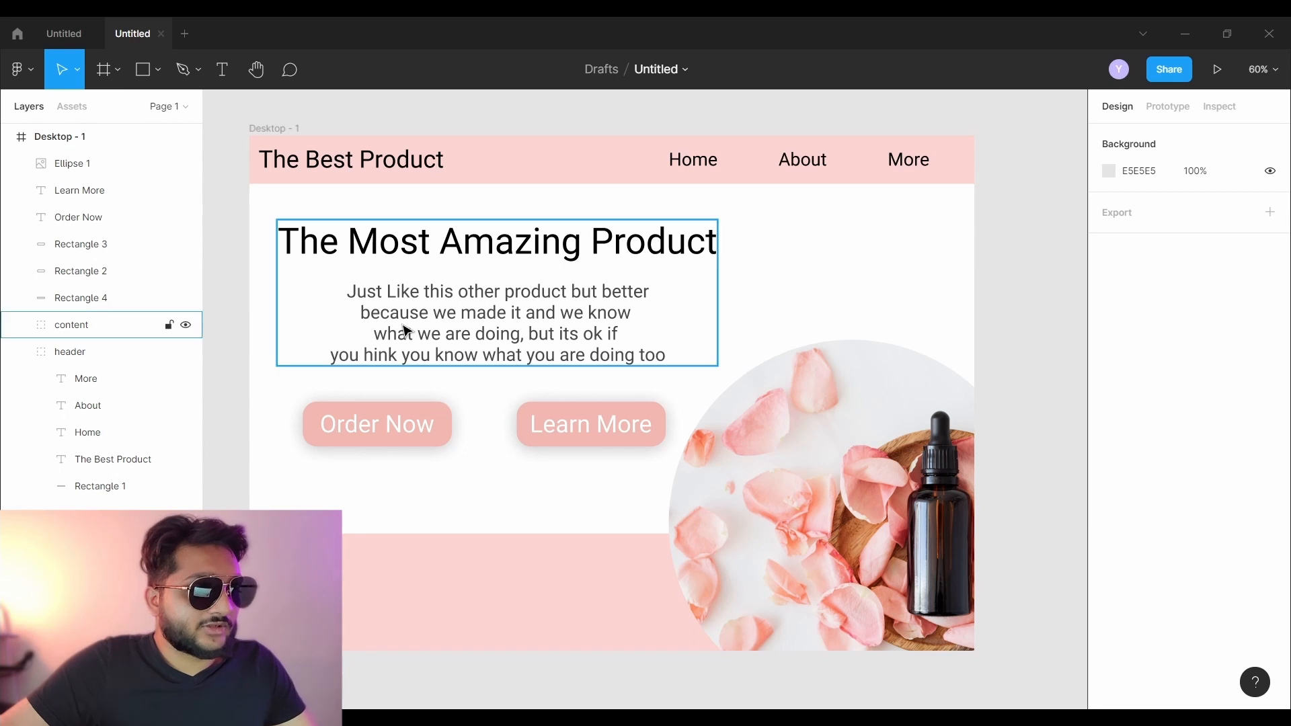
- Set The Most Amazing Product heading to Black font weight
{"action": "double_click", "coordinate": [332, 239]}
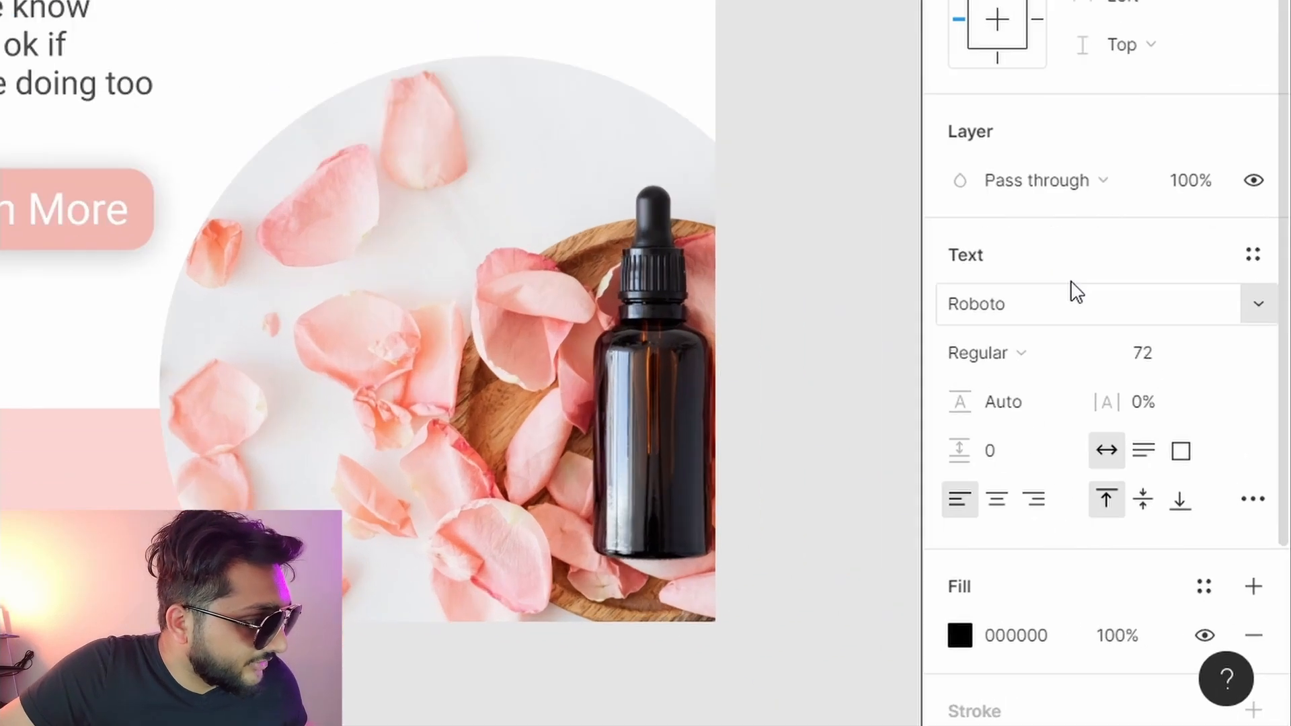
{"action": "scroll", "coordinate": [1173, 468], "scroll_direction": "down", "scroll_amount": 2}
{"action": "left_click", "coordinate": [1030, 130]}
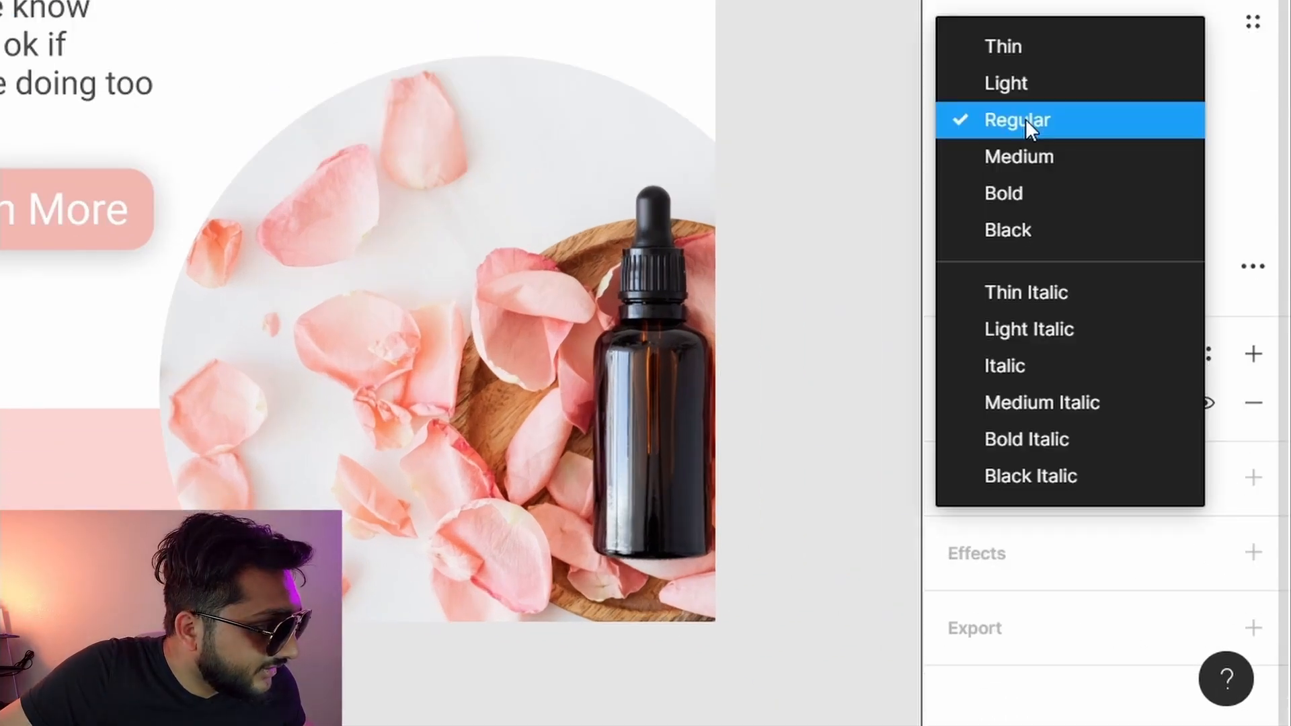
{"action": "left_click", "coordinate": [1030, 229]}
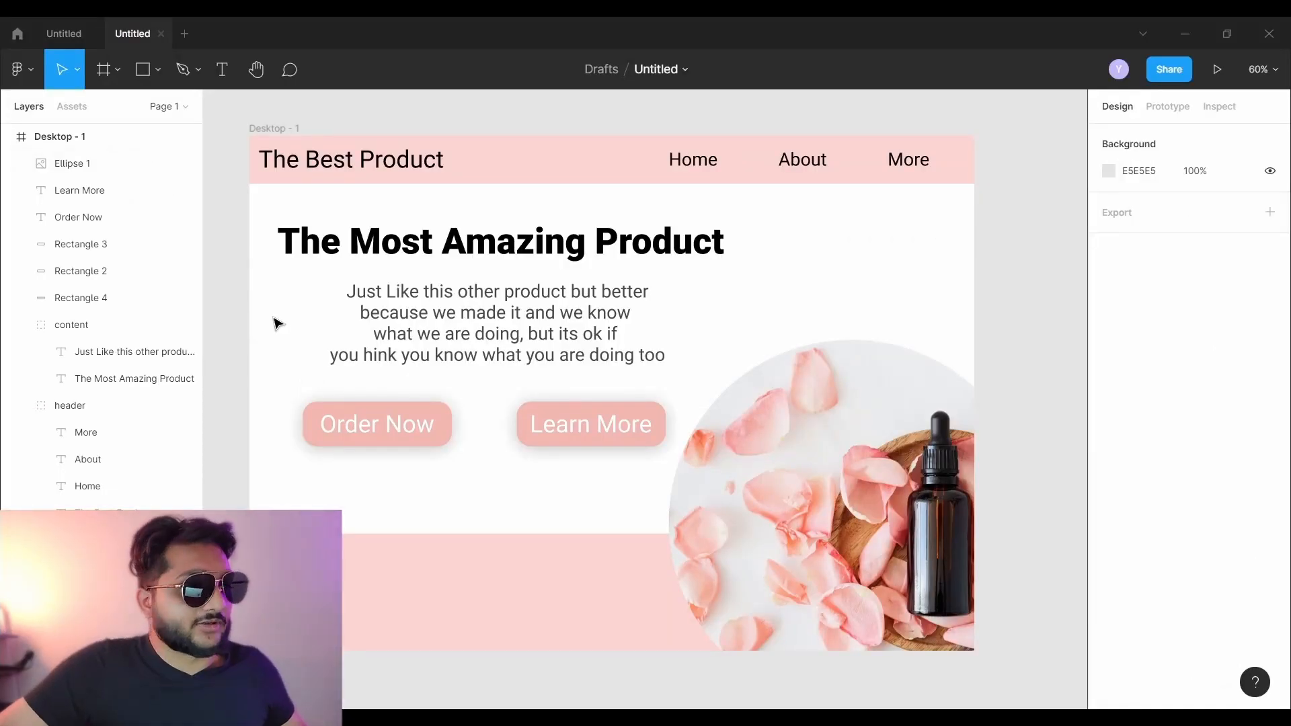
- Increase the paragraph's paragraph spacing to 14
{"action": "left_click", "coordinate": [429, 314]}
{"action": "left_click", "coordinate": [430, 314]}
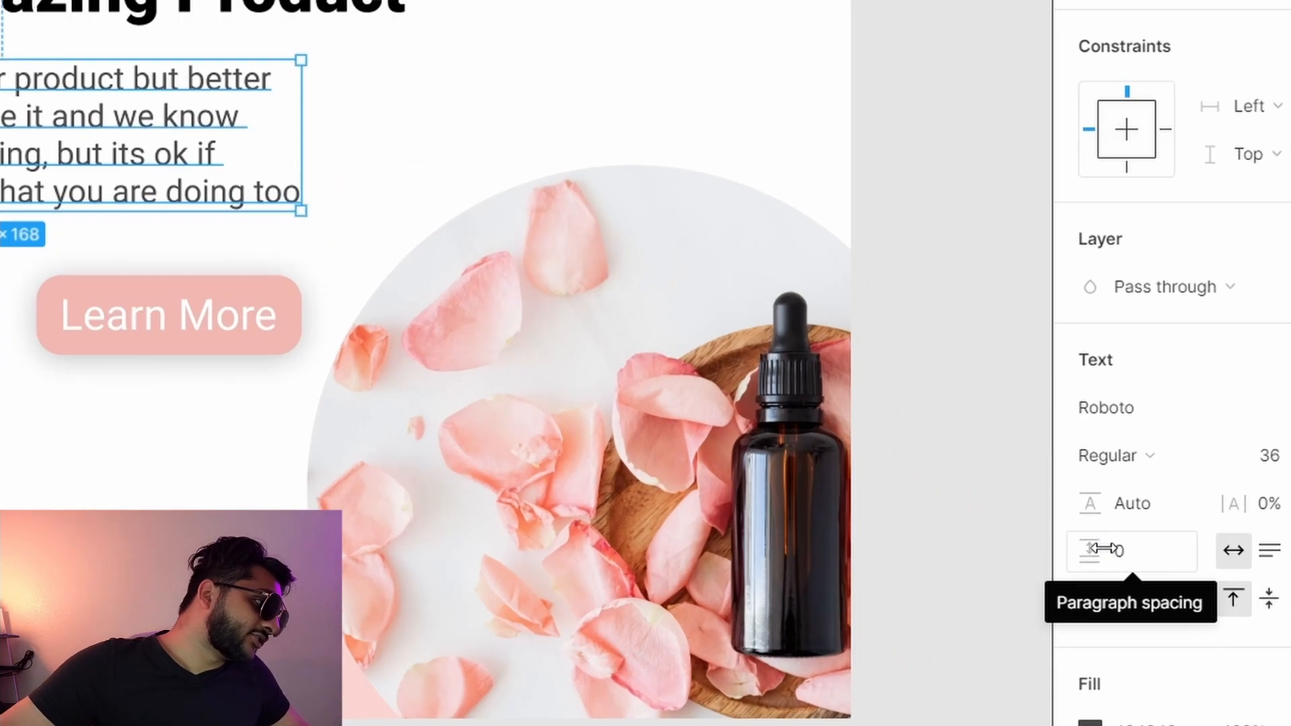
{"action": "mouse_move", "coordinate": [1116, 555]}
{"action": "left_mouse_down"}
{"action": "mouse_move", "coordinate": [1160, 555]}
{"action": "mouse_move", "coordinate": [1127, 550]}
{"action": "mouse_move", "coordinate": [1132, 539]}
{"action": "mouse_move", "coordinate": [1139, 559]}
{"action": "left_mouse_up"}
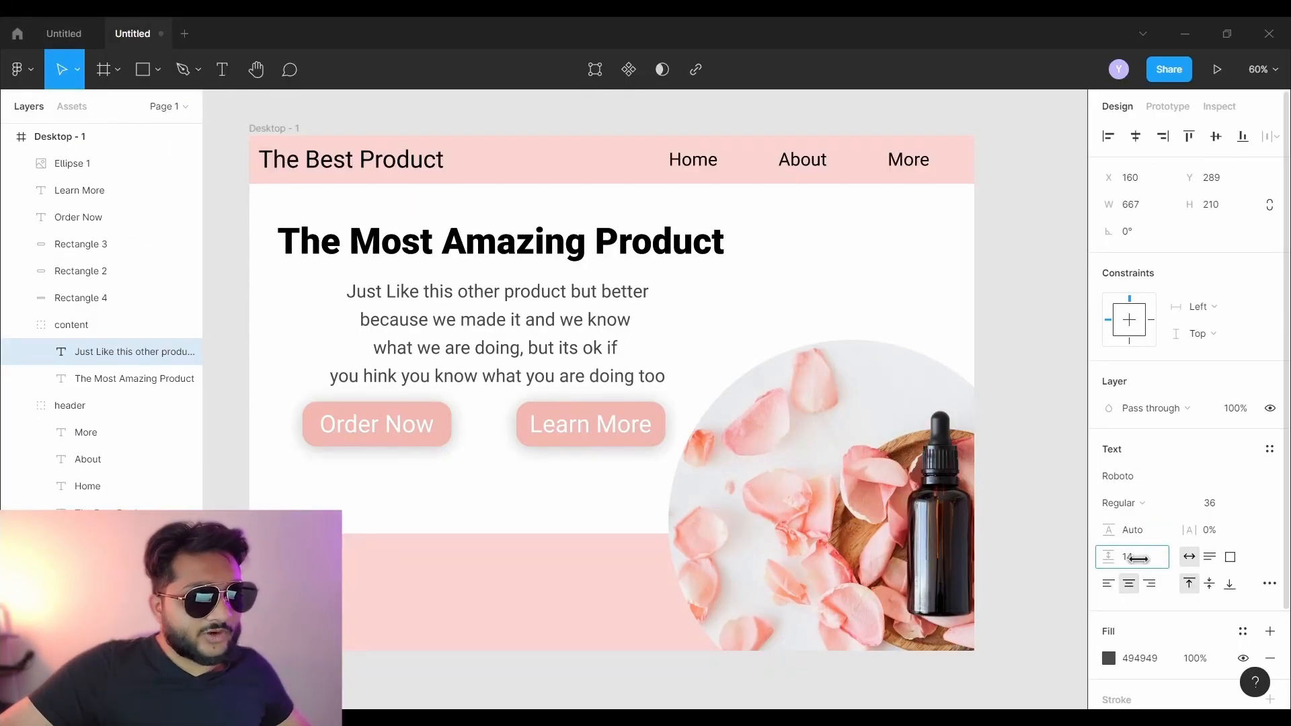
- Group both buttons and their labels as 'Buttons' and move the group lower and left
{"action": "left_click", "coordinate": [226, 159]}
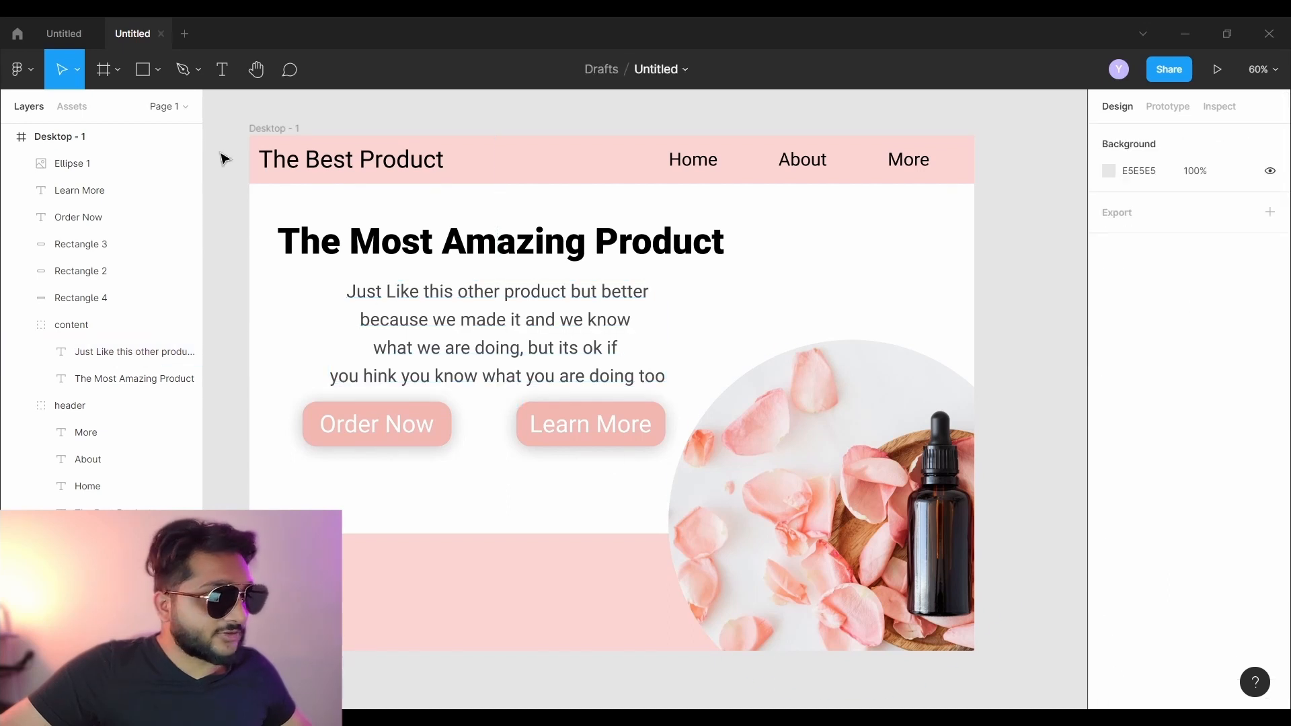
{"action": "left_click_drag", "start_coordinate": [365, 483], "coordinate": [595, 410]}
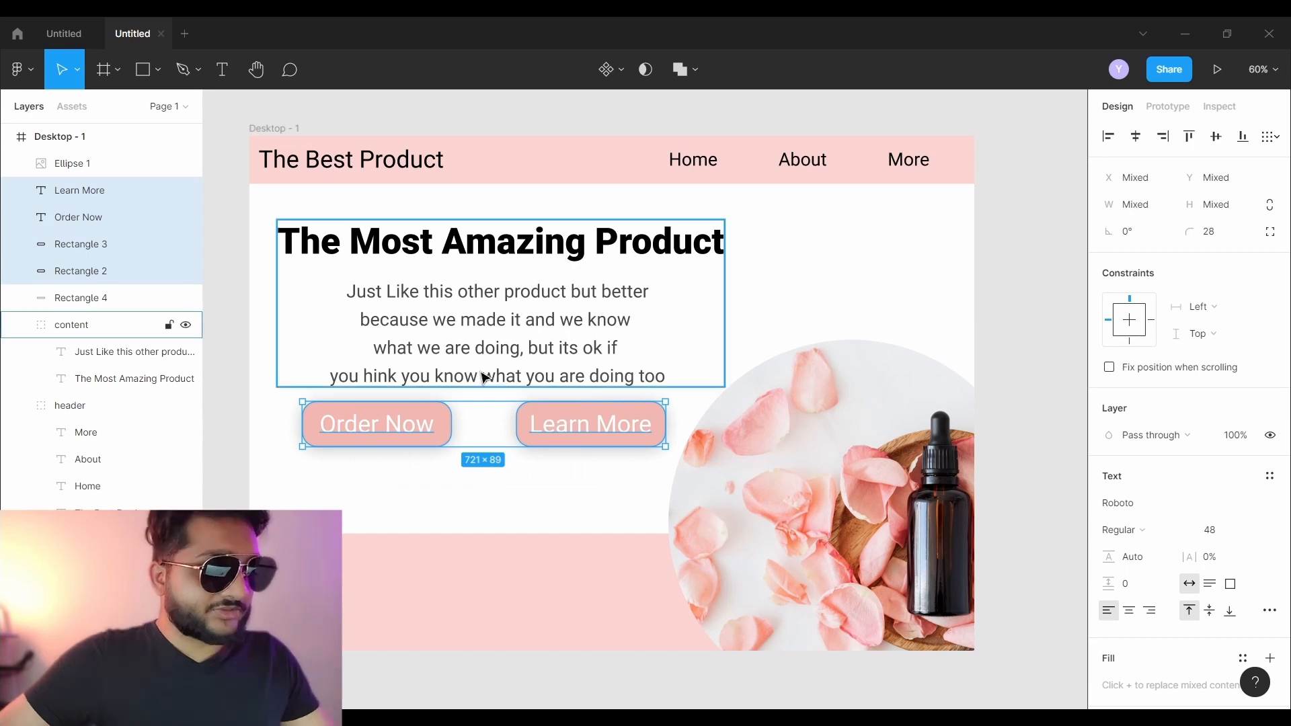
{"action": "key", "text": "ctrl+g"}
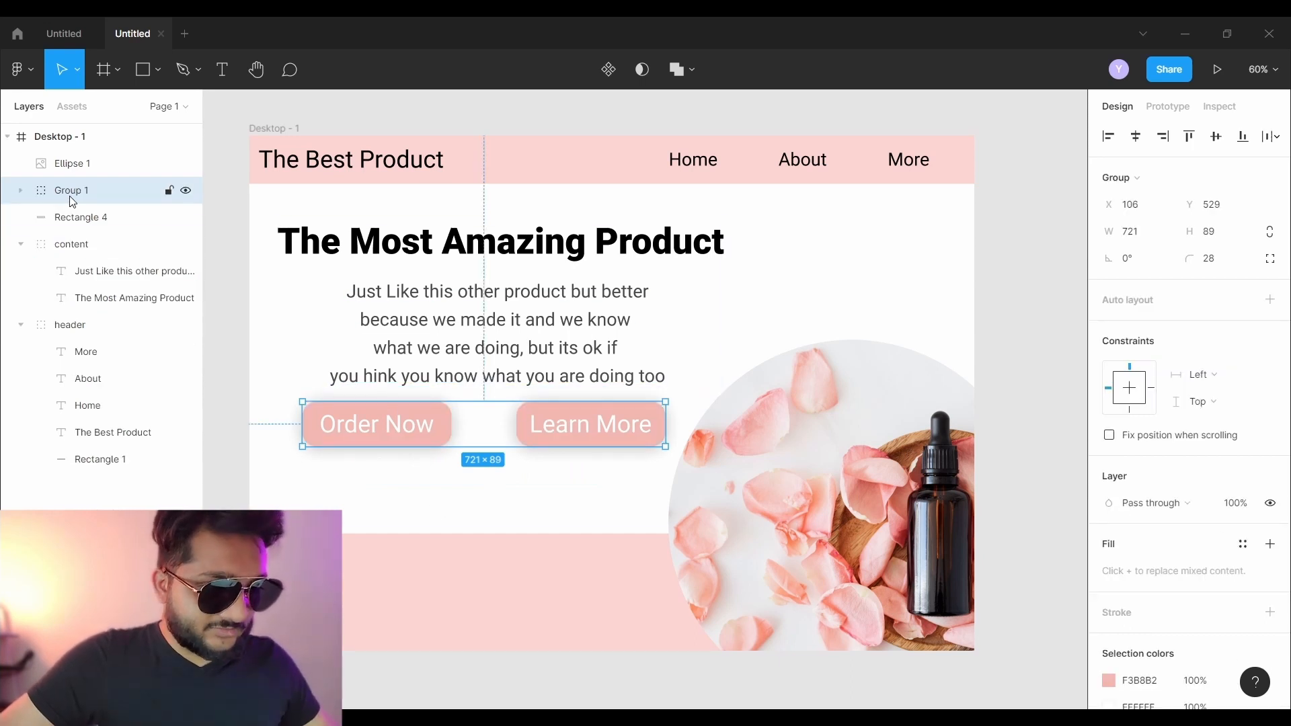
{"action": "double_click", "coordinate": [71, 190]}
{"action": "type", "text": "Buttons"}
{"action": "key", "text": "Return"}
{"action": "left_click_drag", "start_coordinate": [360, 427], "coordinate": [328, 461]}
{"action": "left_click", "coordinate": [237, 242]}
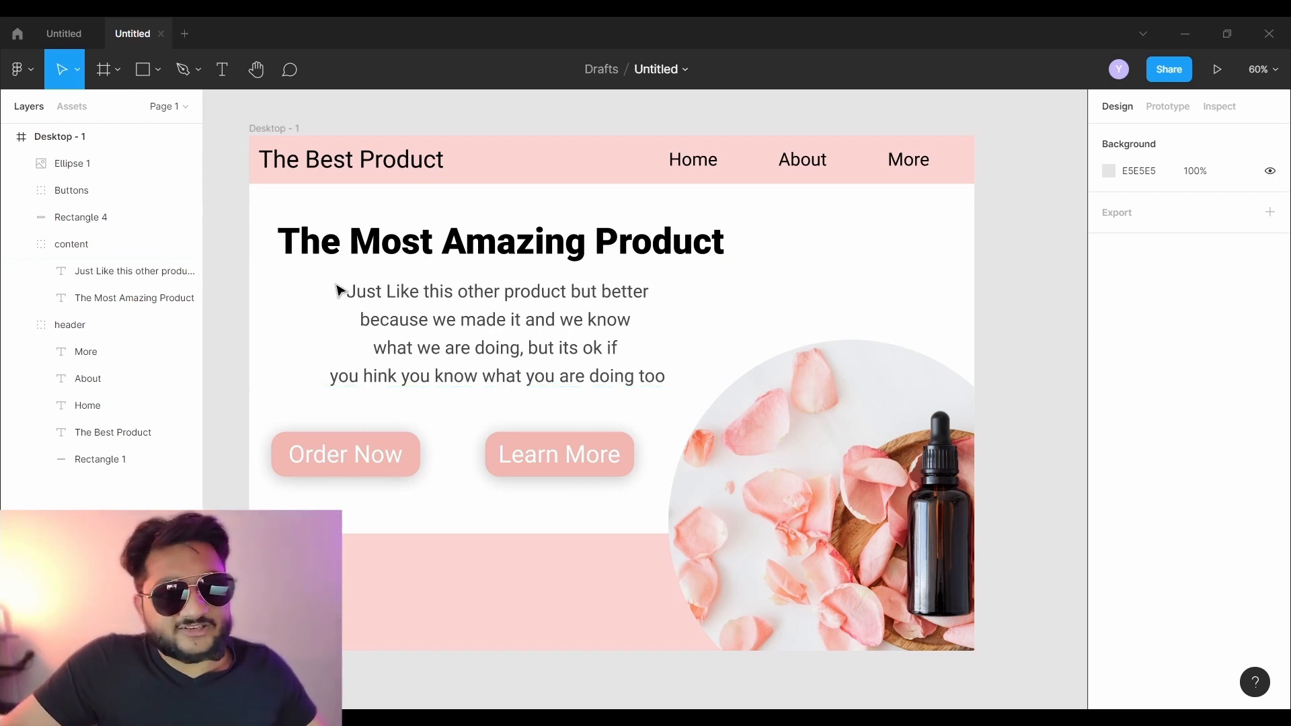
- Recolour the whole four-line paragraph text to light pink FFA4A4
{"action": "left_click", "coordinate": [402, 311]}
{"action": "left_click", "coordinate": [406, 313]}
{"action": "triple_click", "coordinate": [456, 313]}
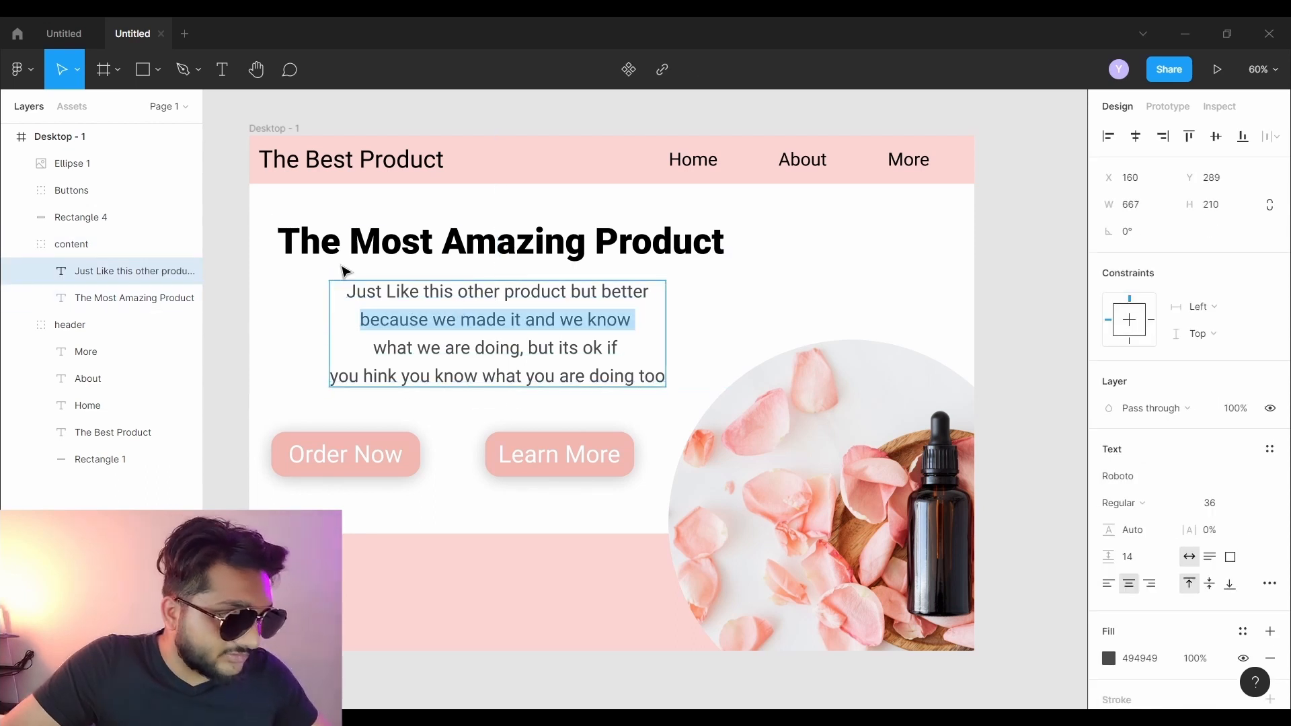
{"action": "left_click_drag", "start_coordinate": [348, 291], "coordinate": [667, 383]}
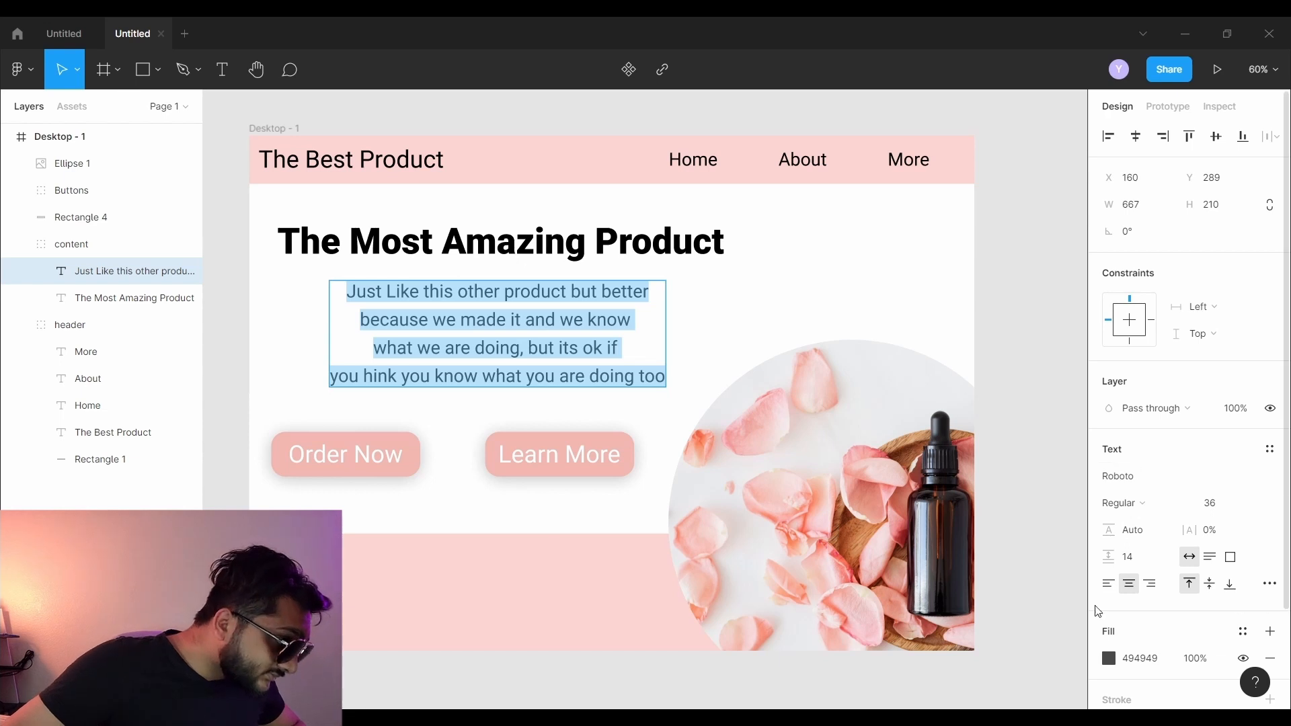
{"action": "left_click", "coordinate": [1108, 659]}
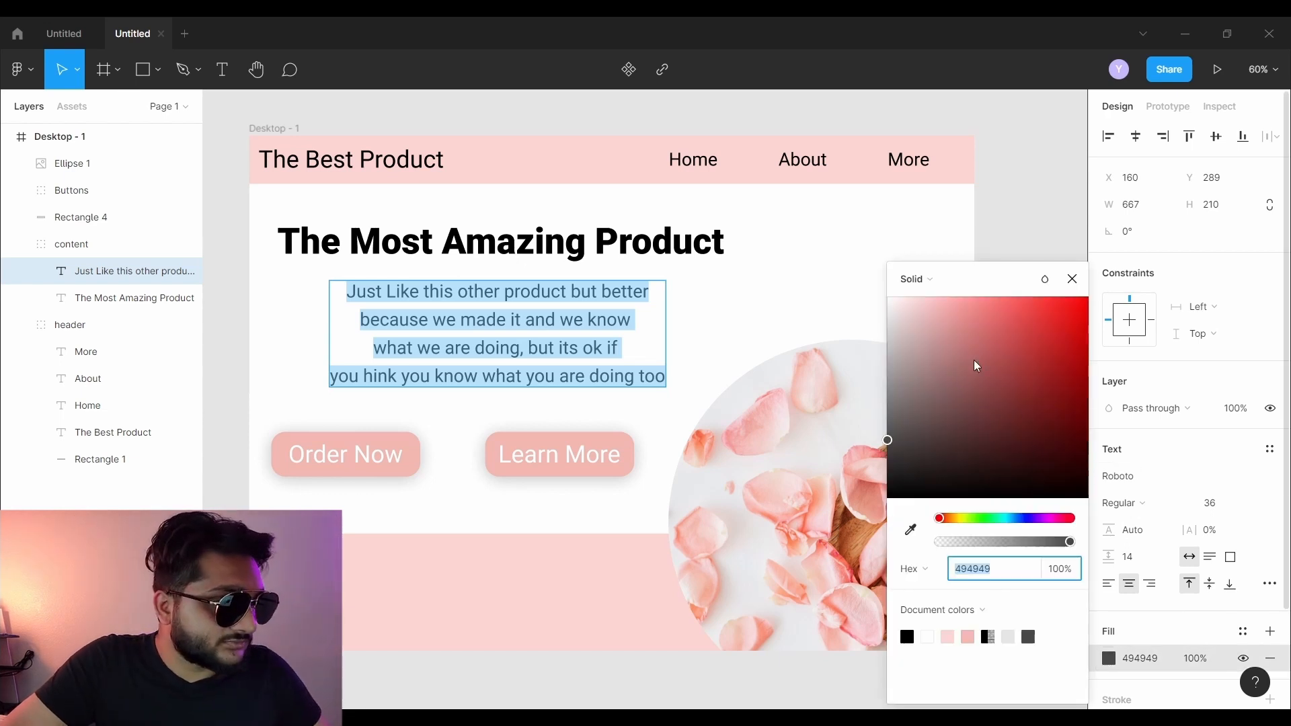
{"action": "left_click_drag", "start_coordinate": [908, 430], "coordinate": [868, 406]}
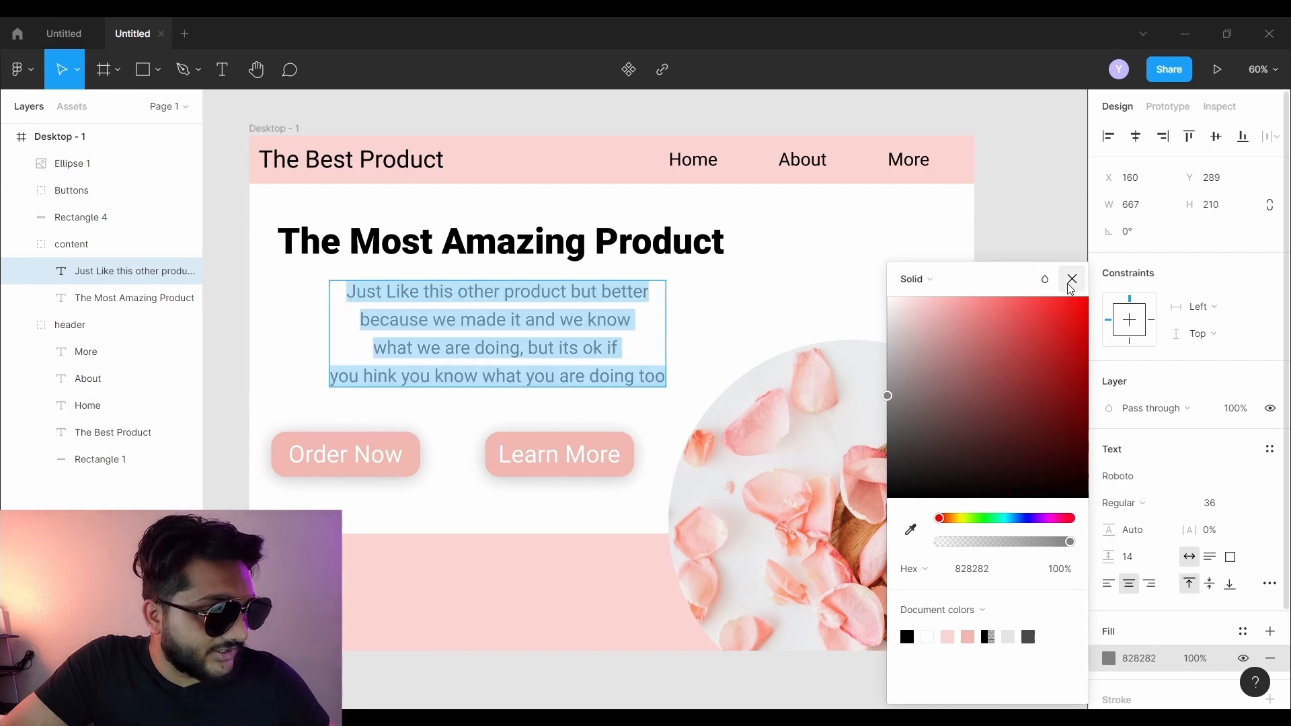
{"action": "left_click_drag", "start_coordinate": [975, 334], "coordinate": [951, 308]}
{"action": "left_click", "coordinate": [247, 297]}
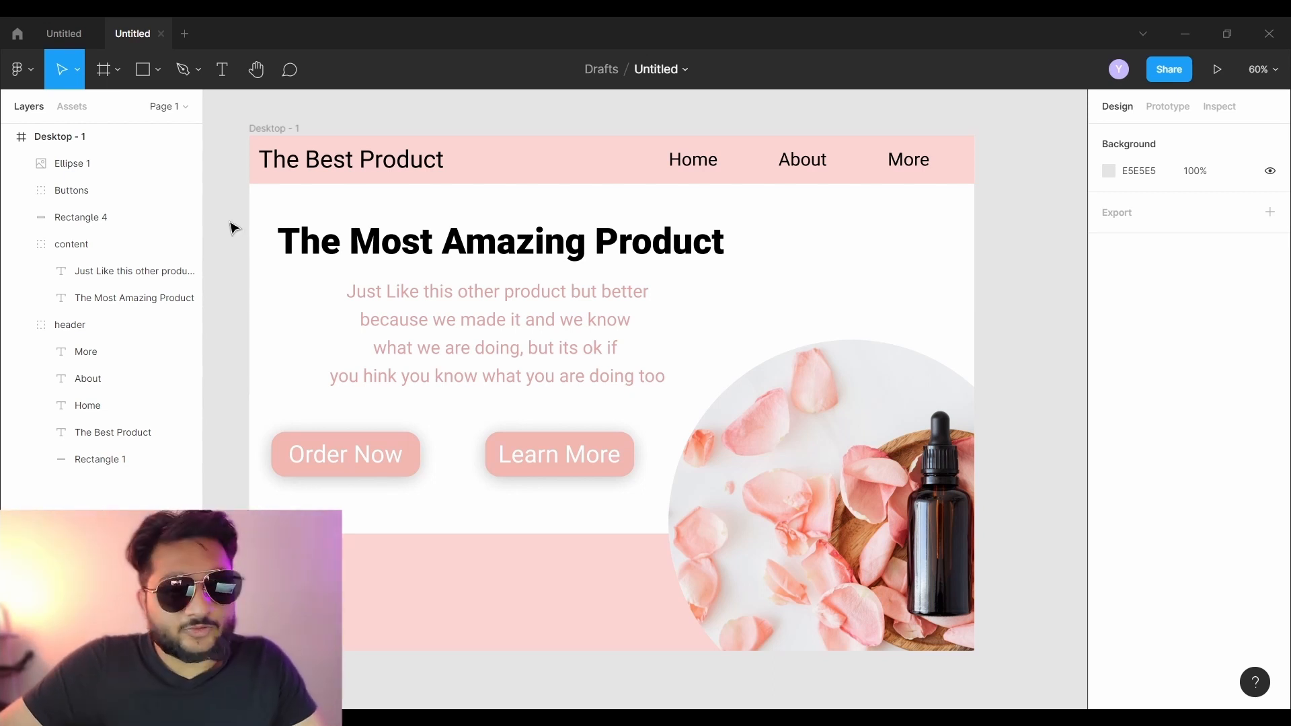
{"action": "left_click", "coordinate": [160, 70]}
{"action": "left_click", "coordinate": [163, 231]}
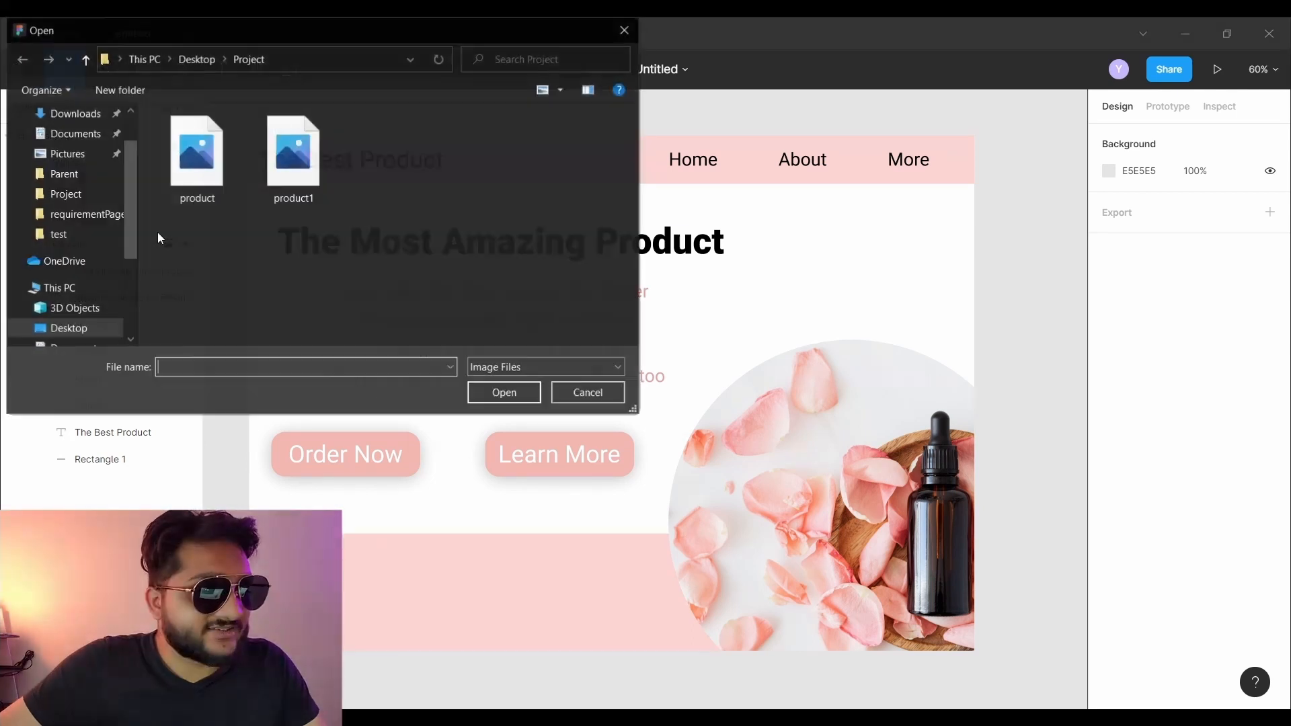
{"action": "left_click", "coordinate": [202, 173]}
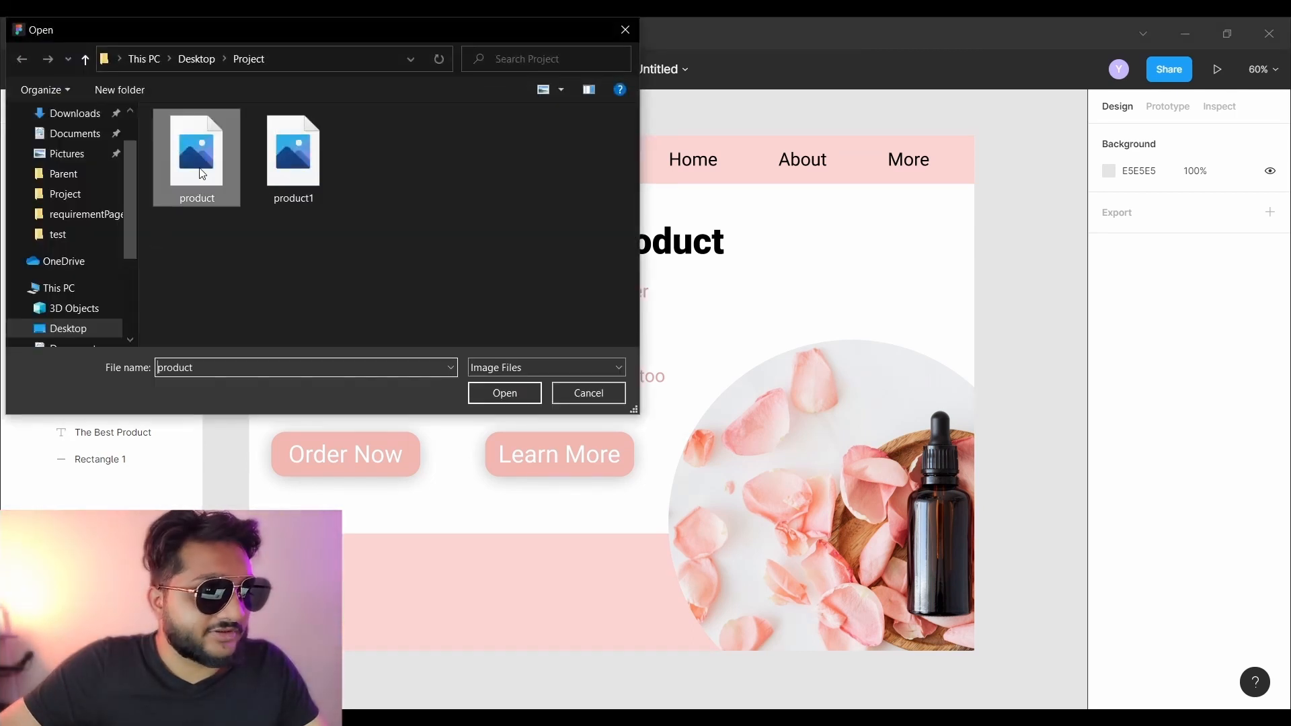
{"action": "double_click", "coordinate": [202, 173]}
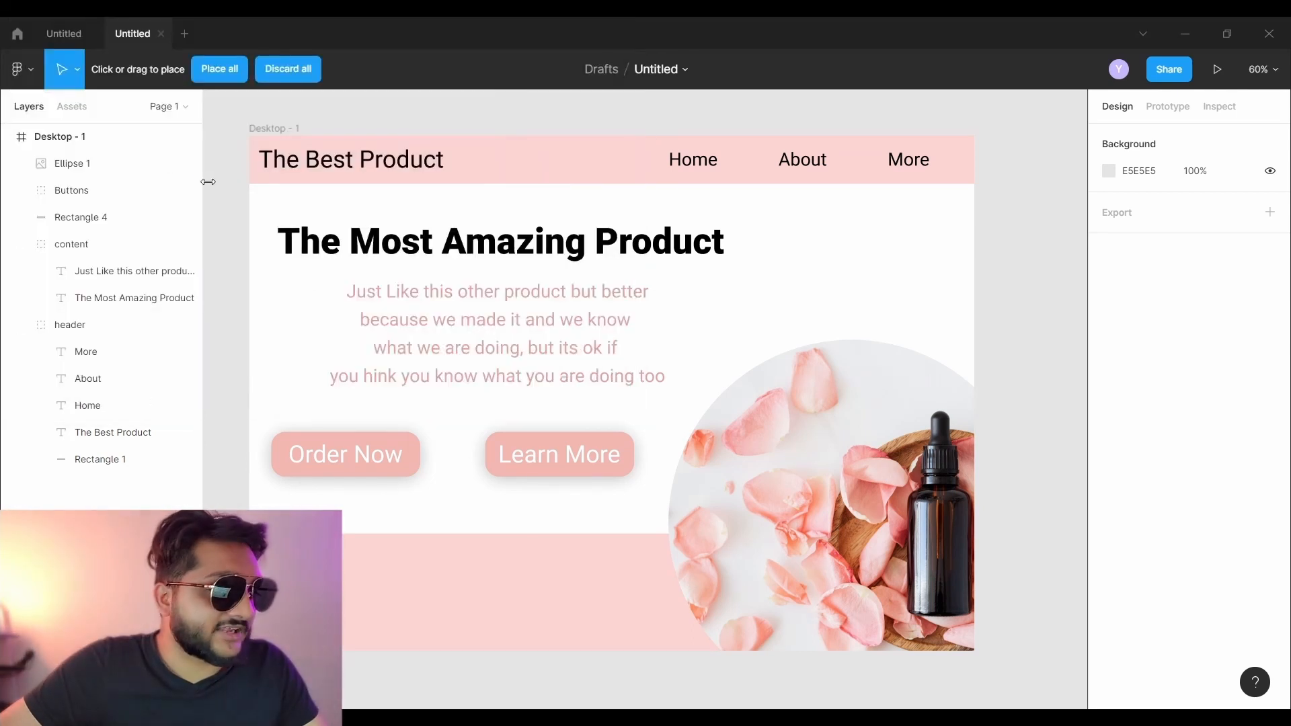
{"action": "left_click", "coordinate": [366, 238]}
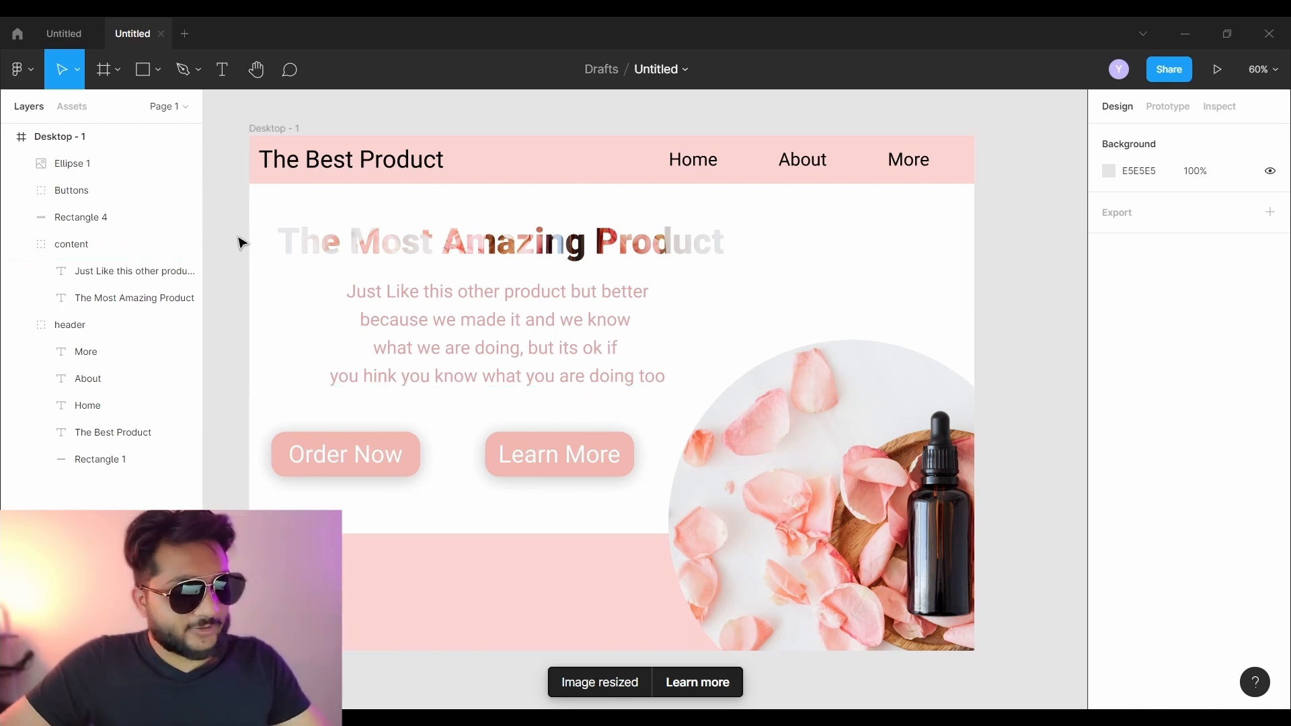
{"action": "key", "text": "ctrl+z"}
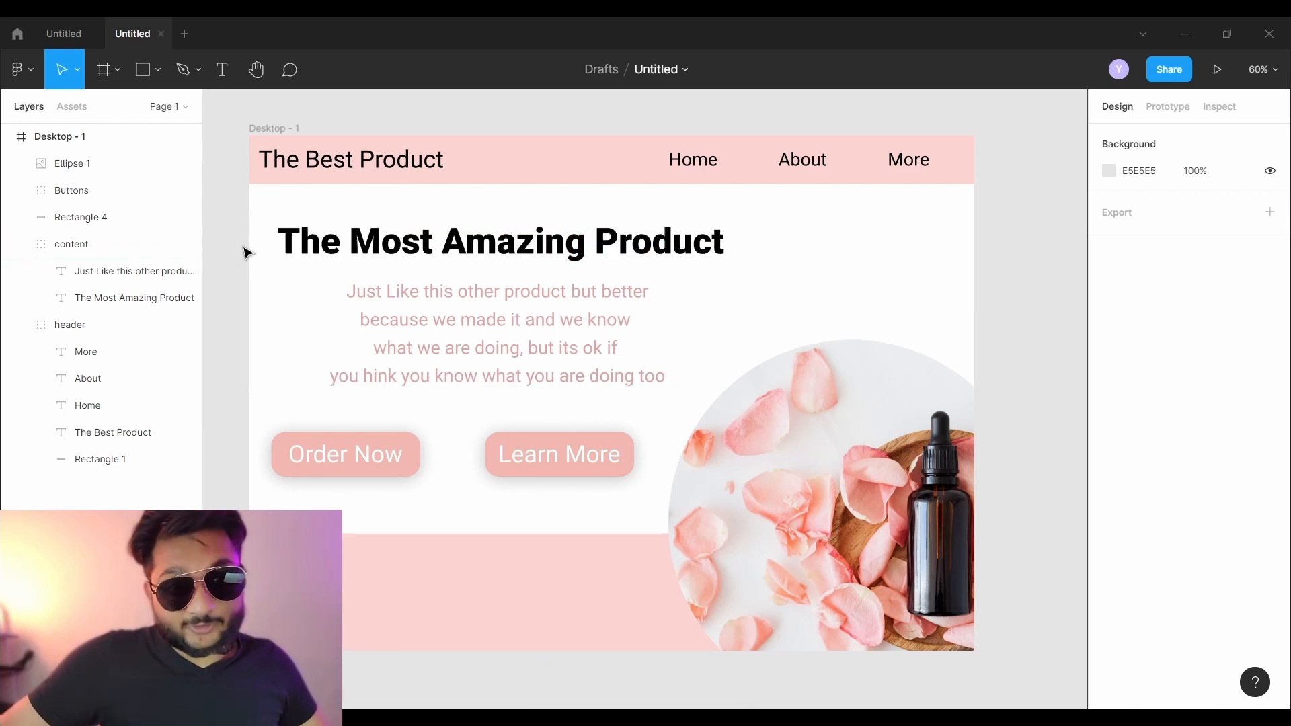